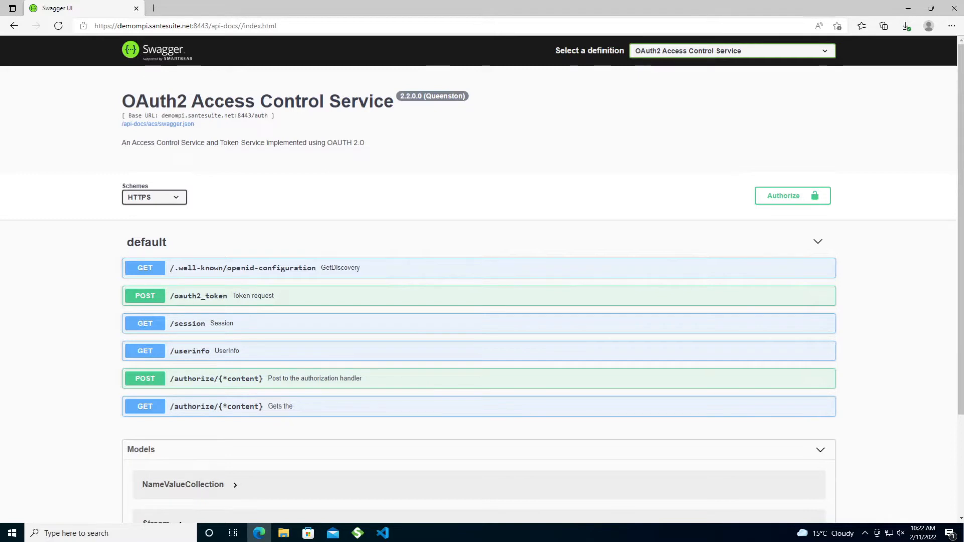
- Switch Swagger UI to the HL7 FHIR R4 definition and scroll through its Patient operations
click(641, 53)
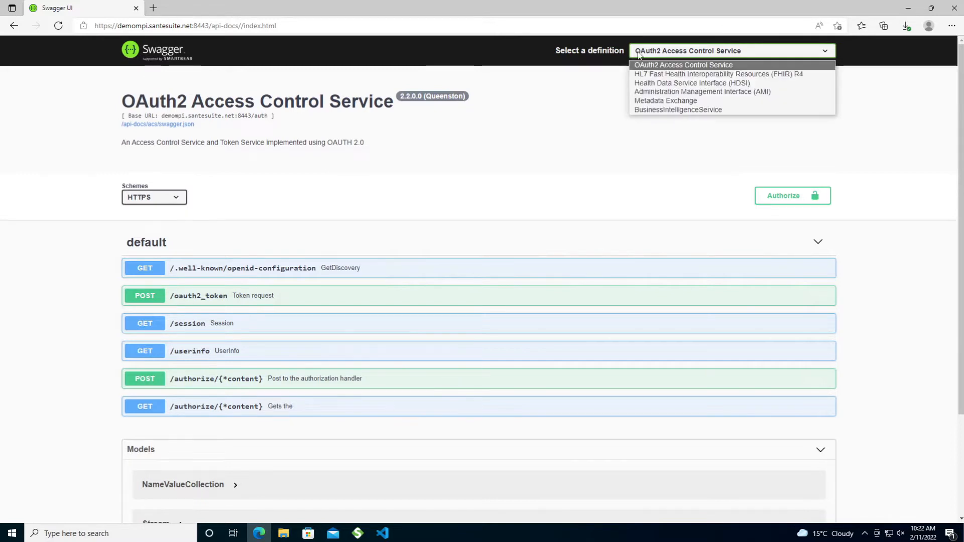
click(646, 74)
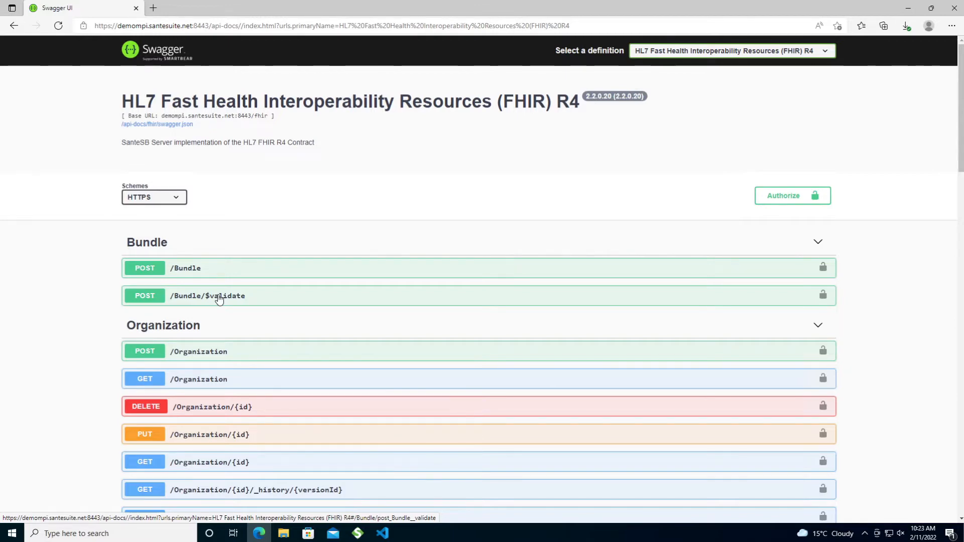
scroll(45, 366, down, 10)
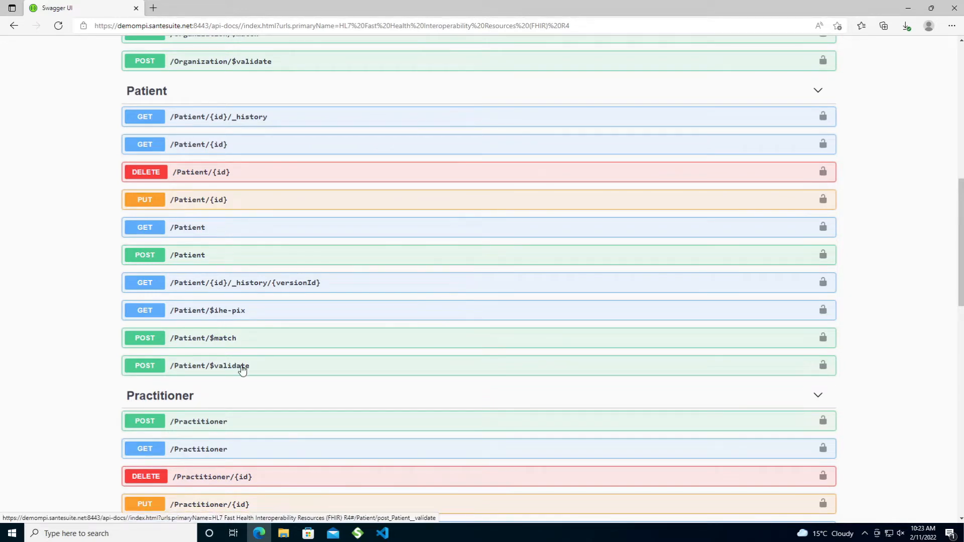
scroll(246, 372, up, 12)
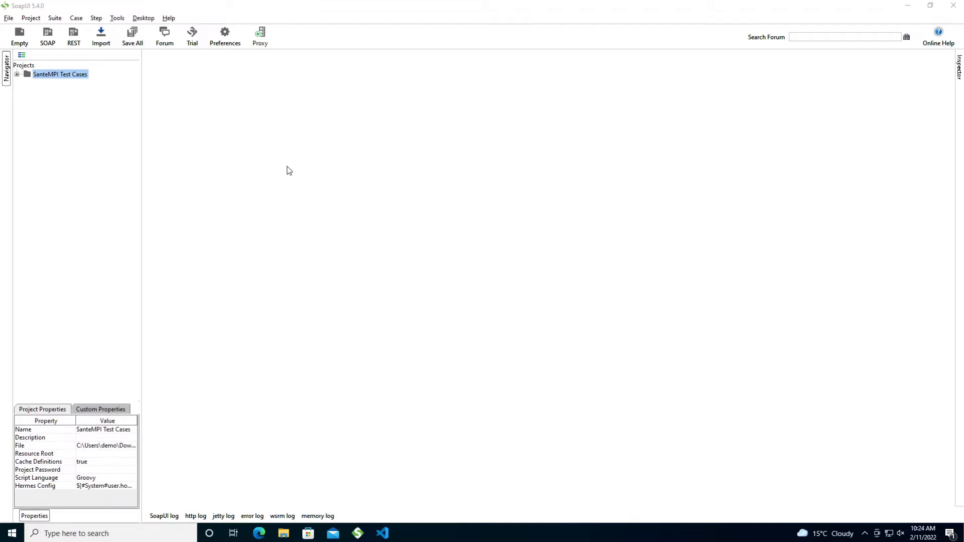
- Expand SanteMPI Test Cases, open Installation Qualification, and select the FHIR R4 /Patient resource
click(17, 74)
double_click(73, 120)
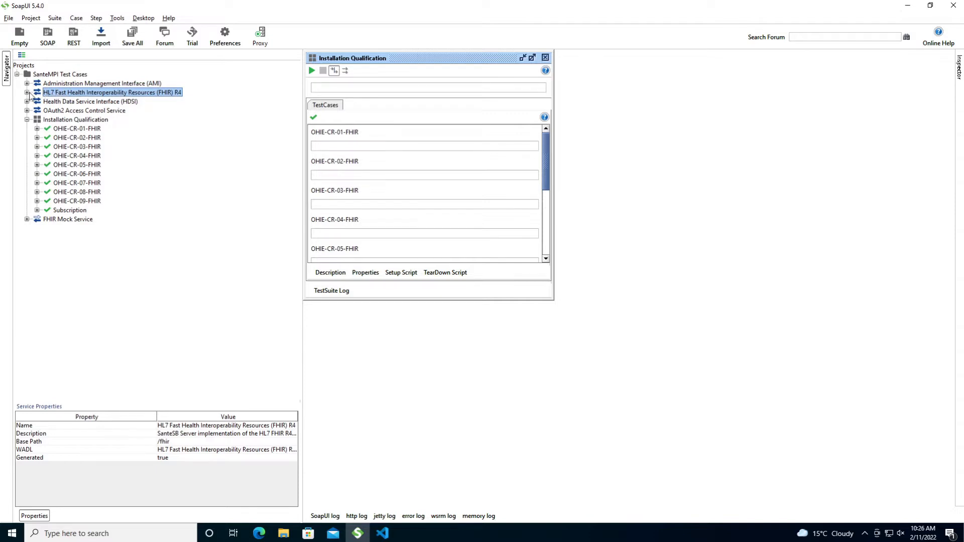
click(27, 92)
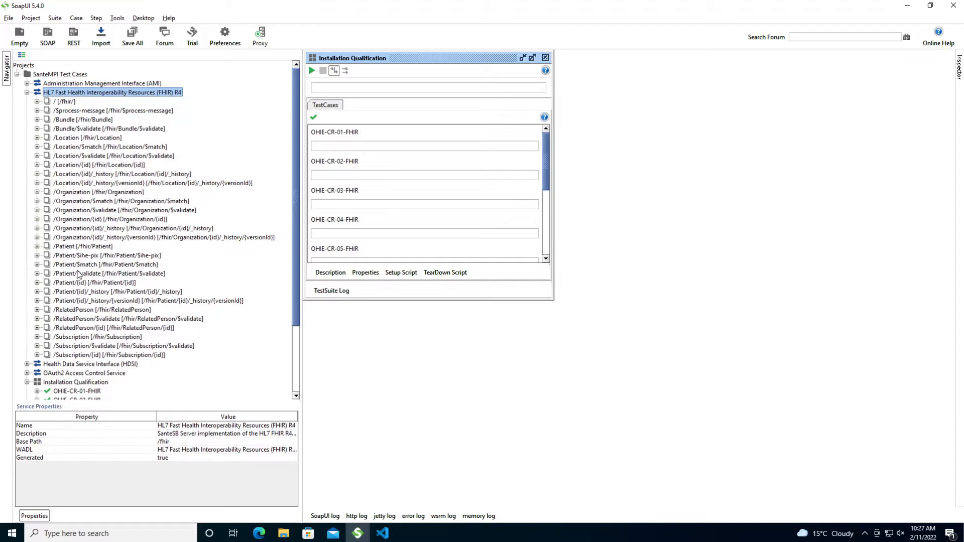
click(66, 249)
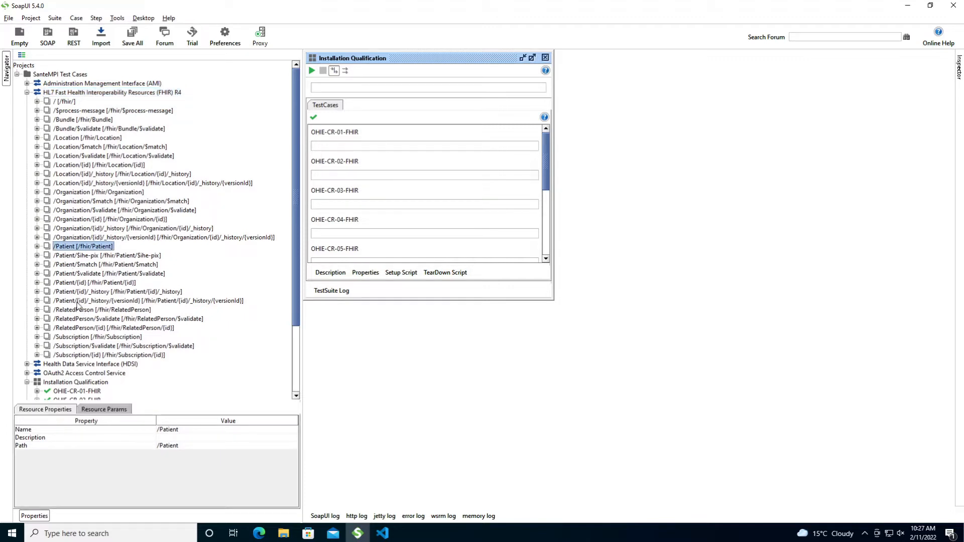
- Open GET Request 1 under the /Patient resource
click(37, 246)
click(75, 265)
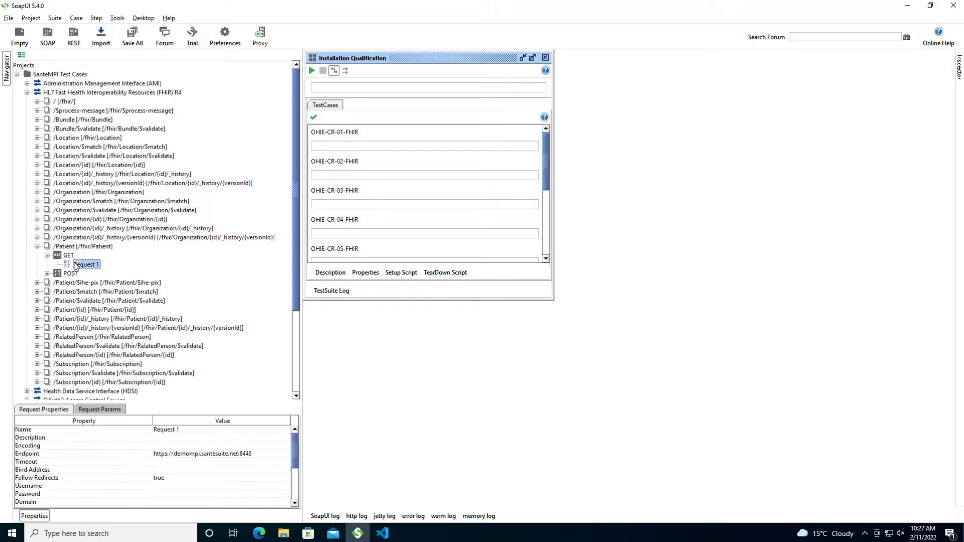
double_click(76, 265)
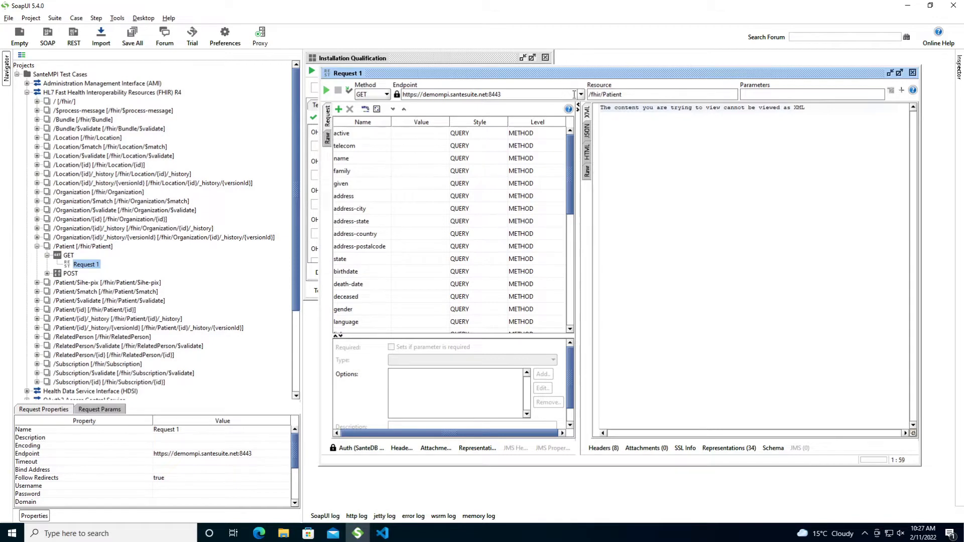
click(581, 95)
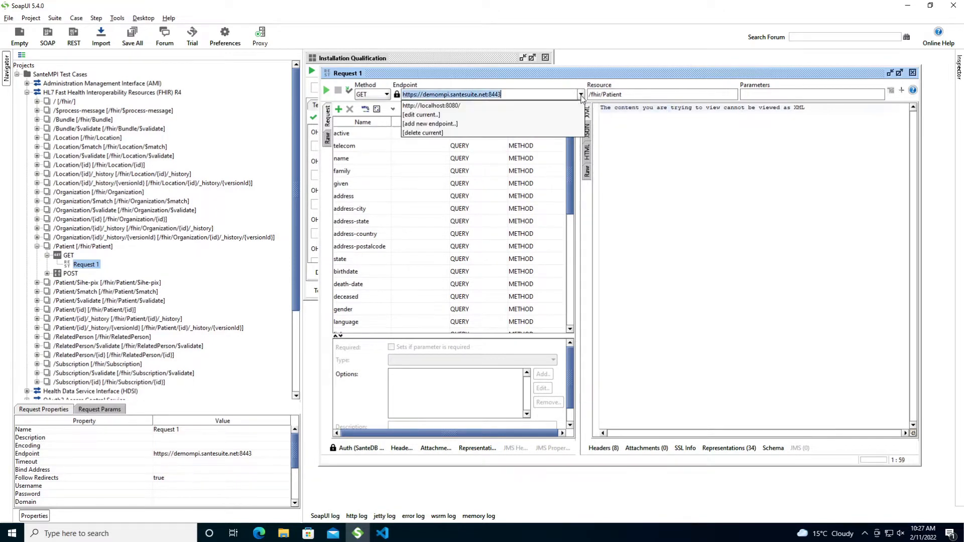
click(437, 116)
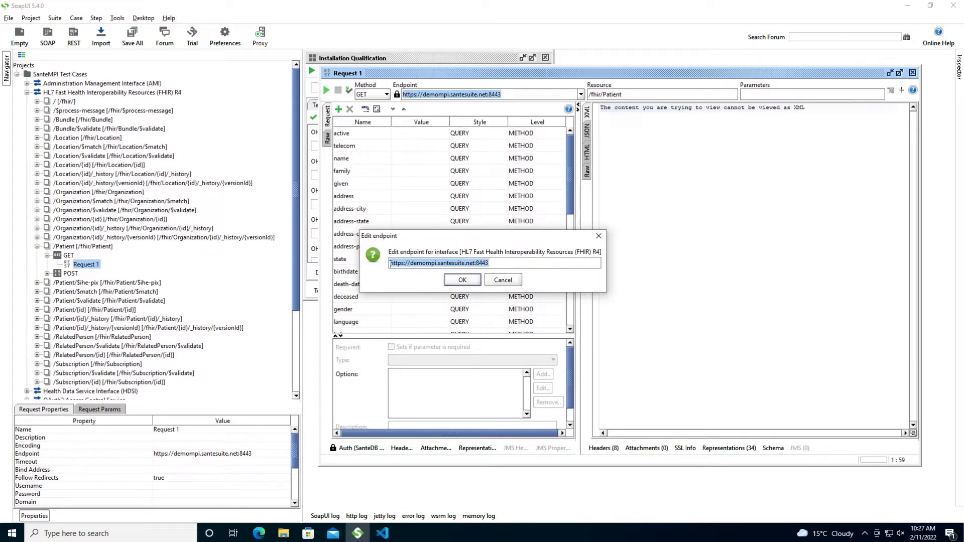
click(391, 264)
drag(391, 265, 494, 262)
click(457, 281)
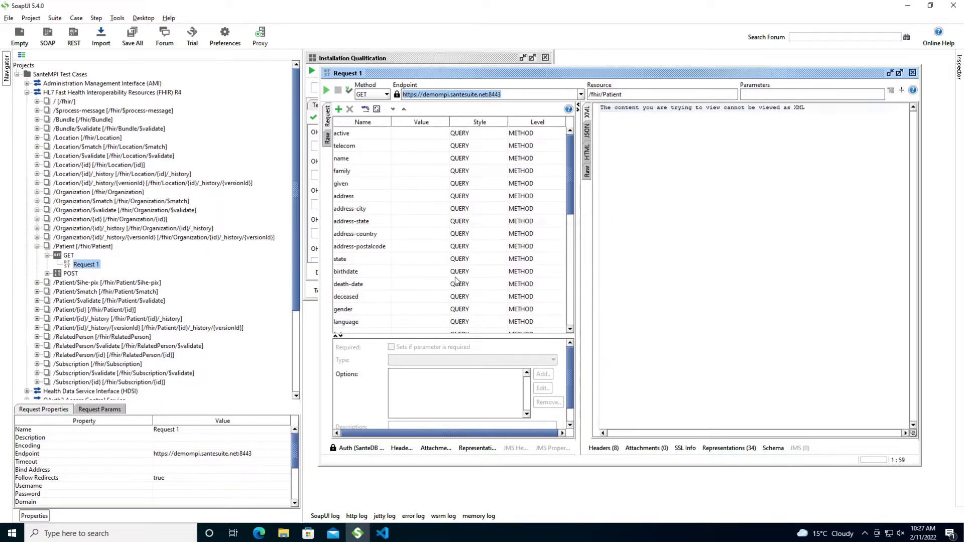
click(900, 72)
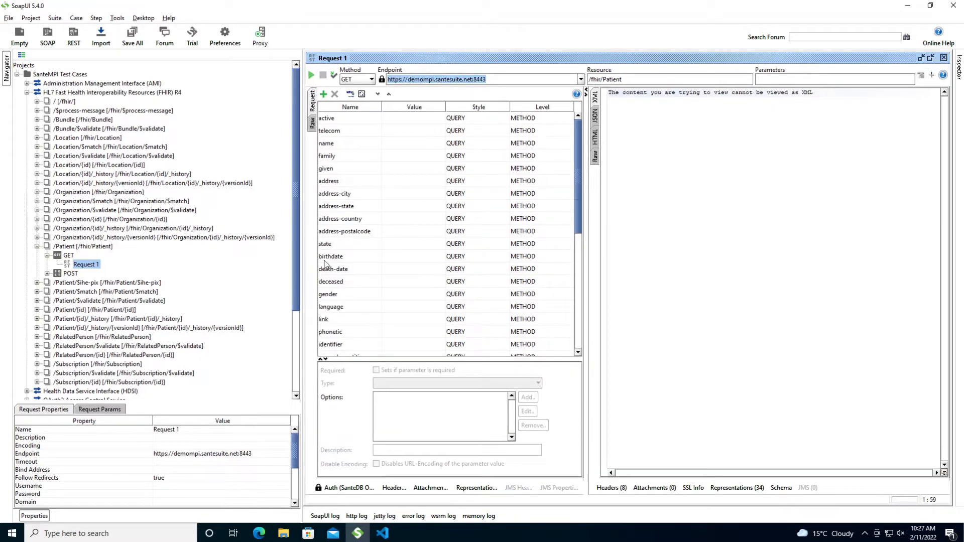
- Point the Access Token URI at demompi.santesuite.net:8443 with scope * and fetch a new OAuth token
click(341, 487)
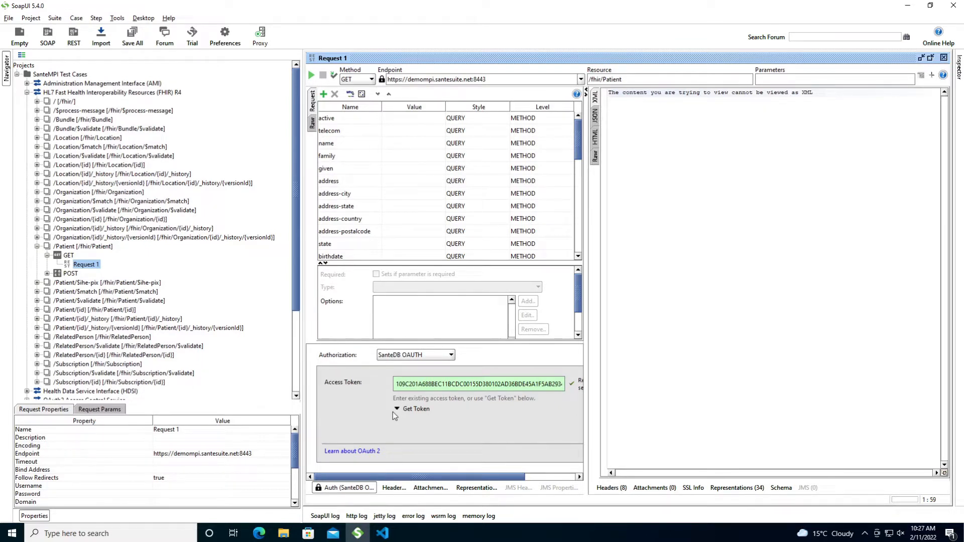
click(397, 409)
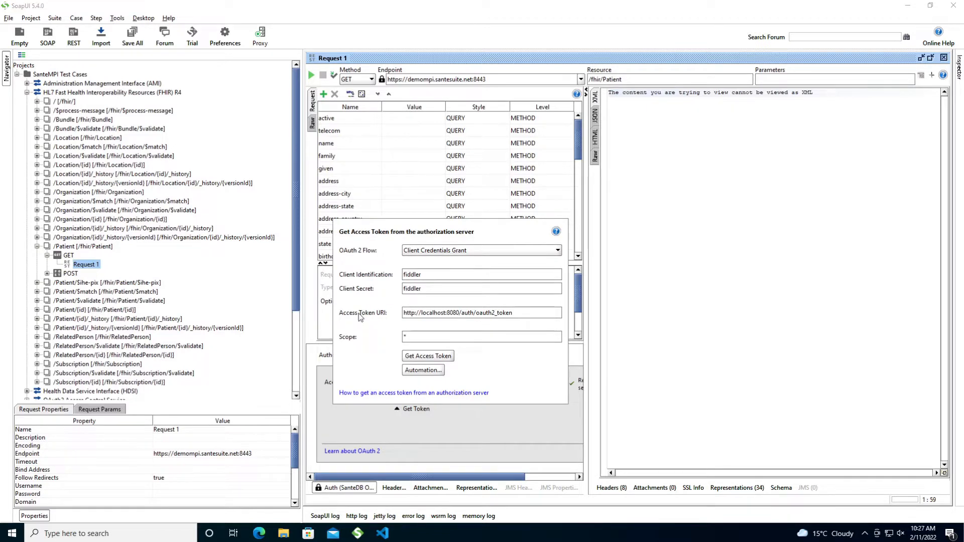
click(405, 333)
key(BackSpace)
text(s)
key(Right)
key(Right)
key(Right)
key(ctrl+shift+Right)
key(ctrl+shift+Right)
key(ctrl+shift+Right)
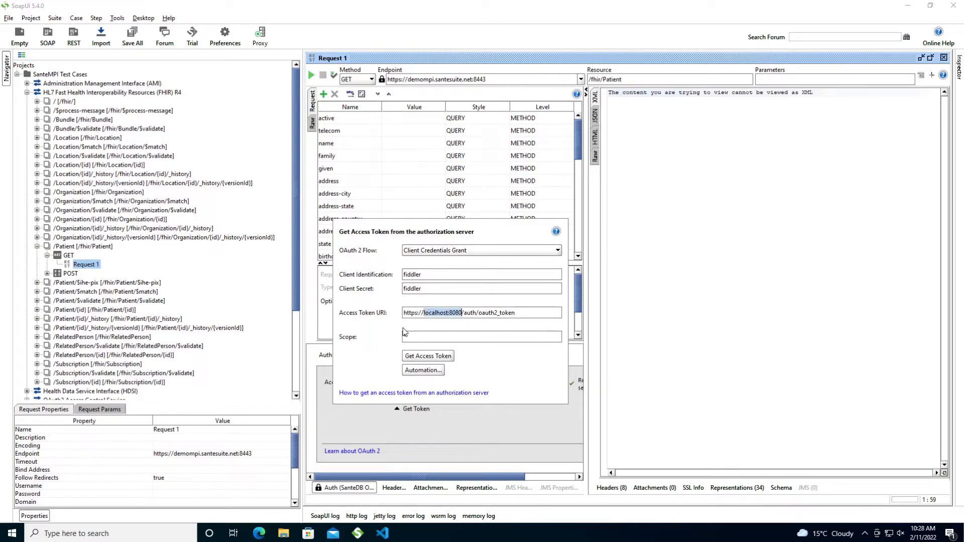
text(demompi.)
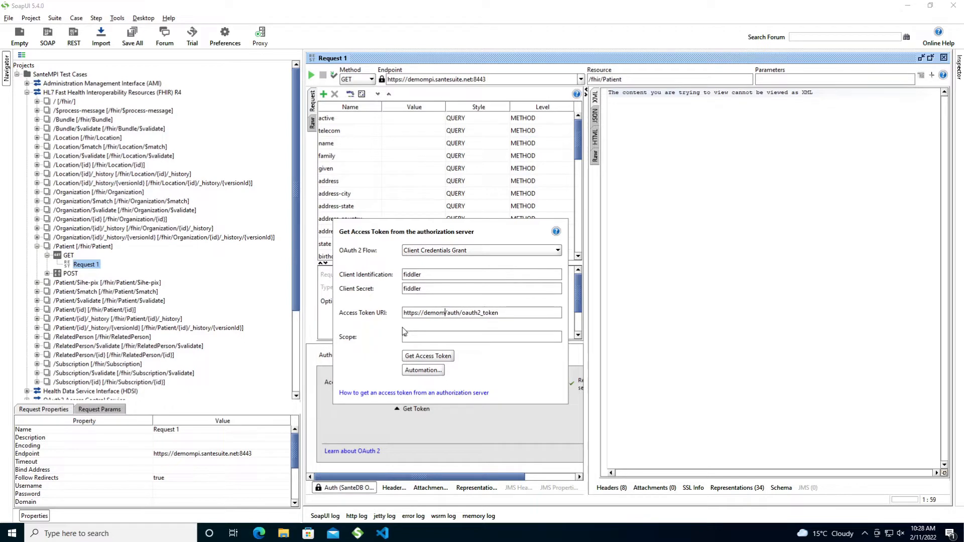
text(santesuite.net:8443)
key(Tab)
text(*)
click(432, 355)
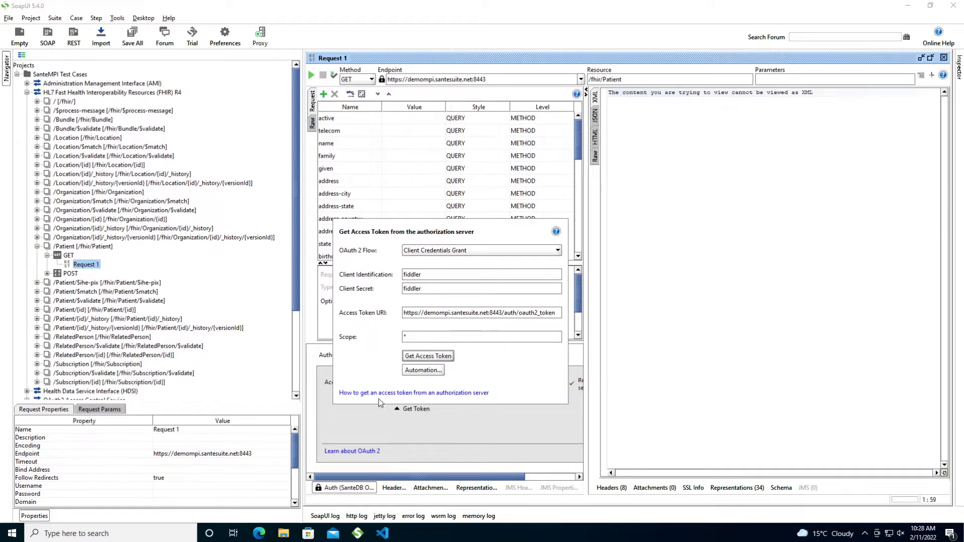
drag(396, 385, 524, 406)
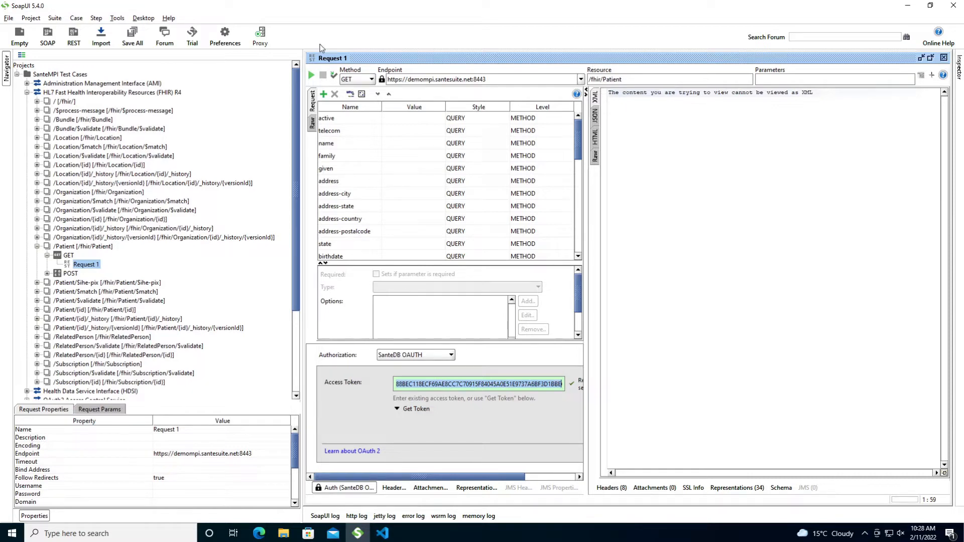
- Send Patient GET Request 1 and scroll through the returned JSON searchset Bundle
click(312, 75)
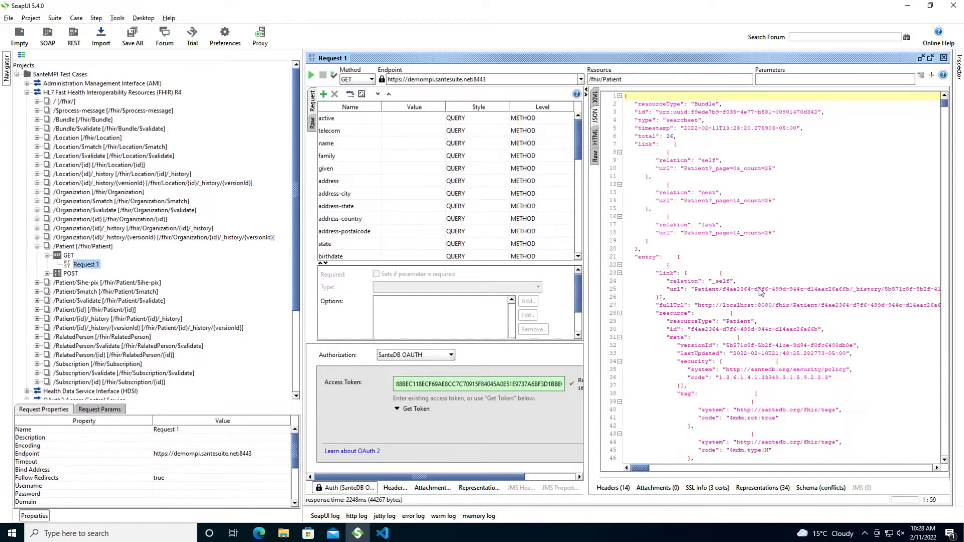
scroll(761, 292, down, 5)
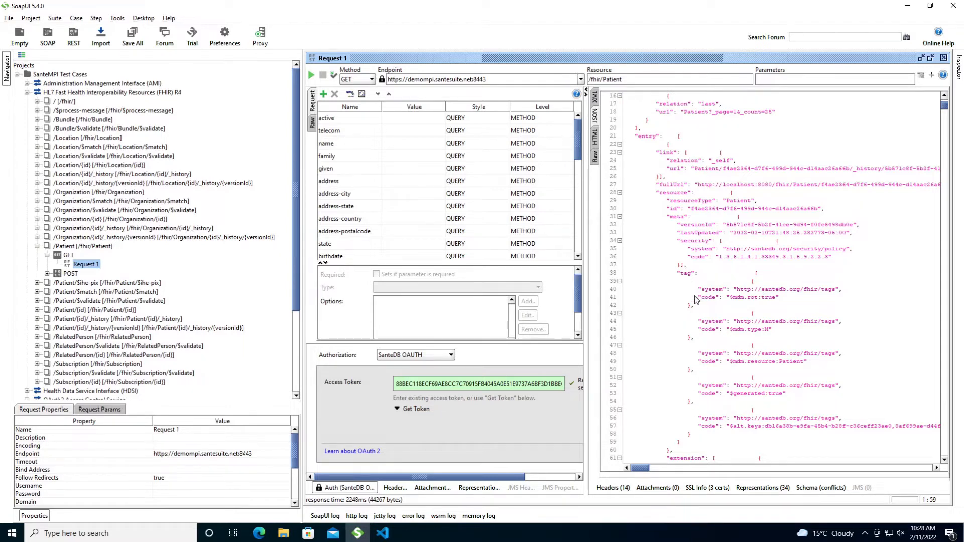
scroll(695, 293, down, 4)
scroll(693, 291, down, 2)
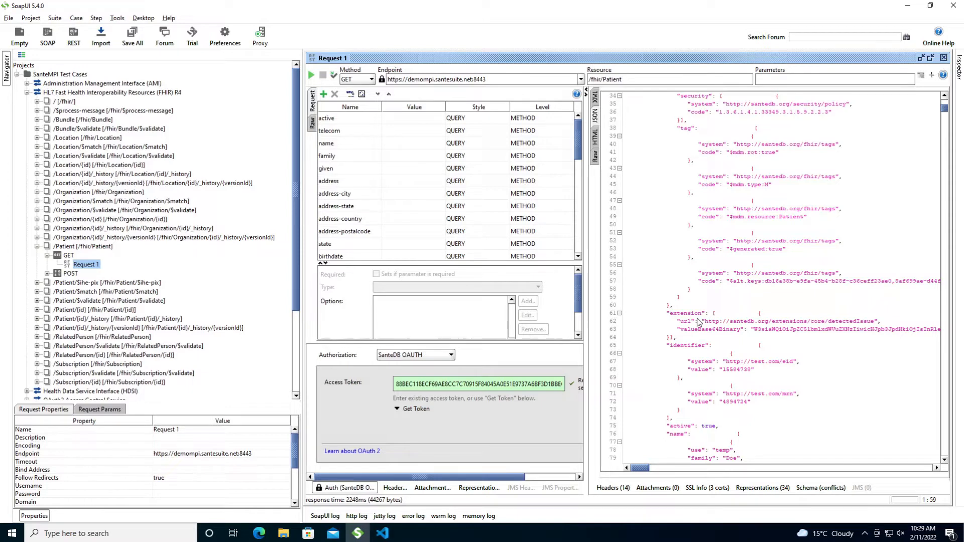
drag(666, 313, 683, 338)
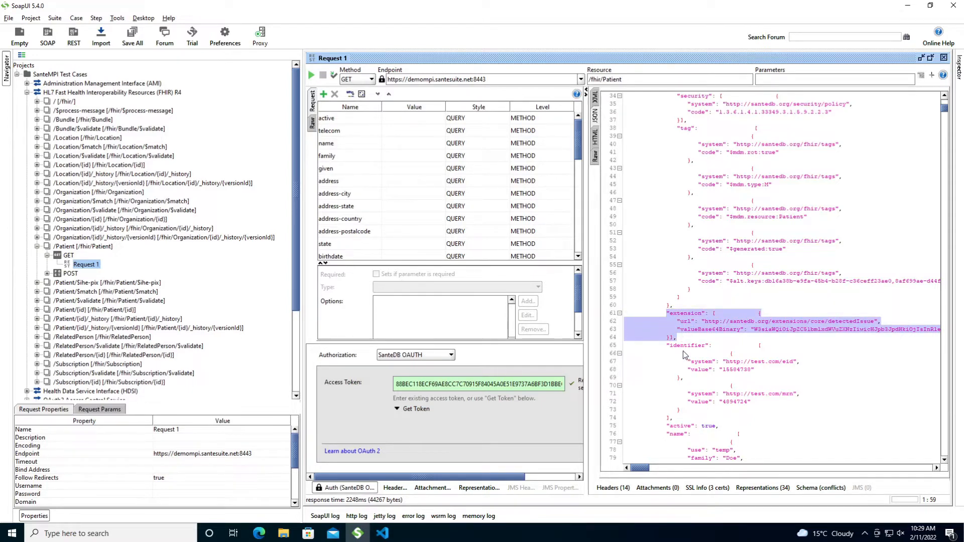
scroll(683, 349, down, 14)
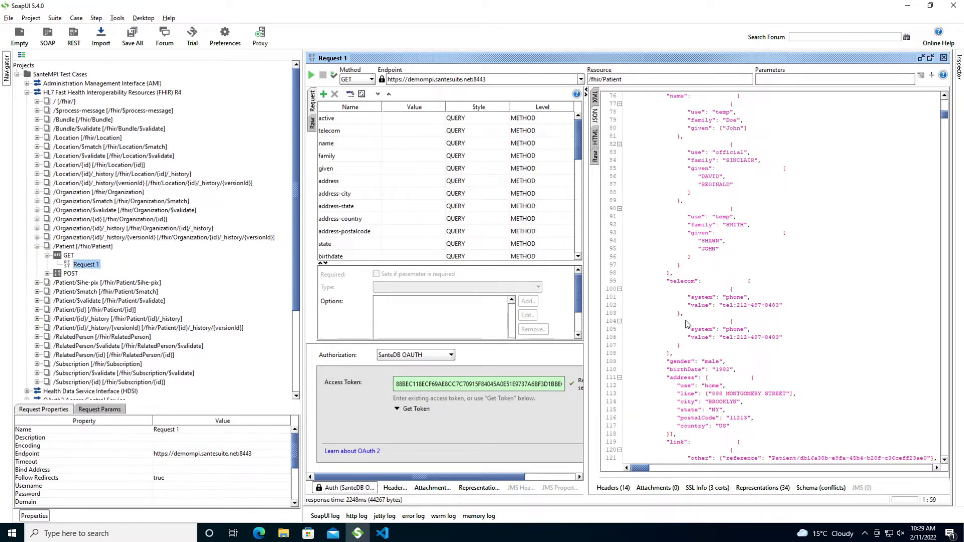
scroll(687, 322, up, 4)
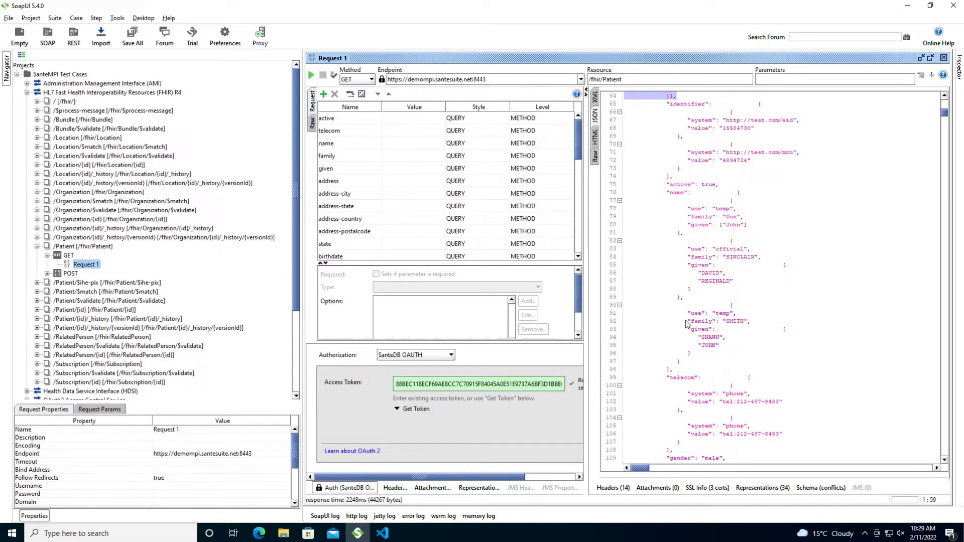
scroll(687, 324, up, 3)
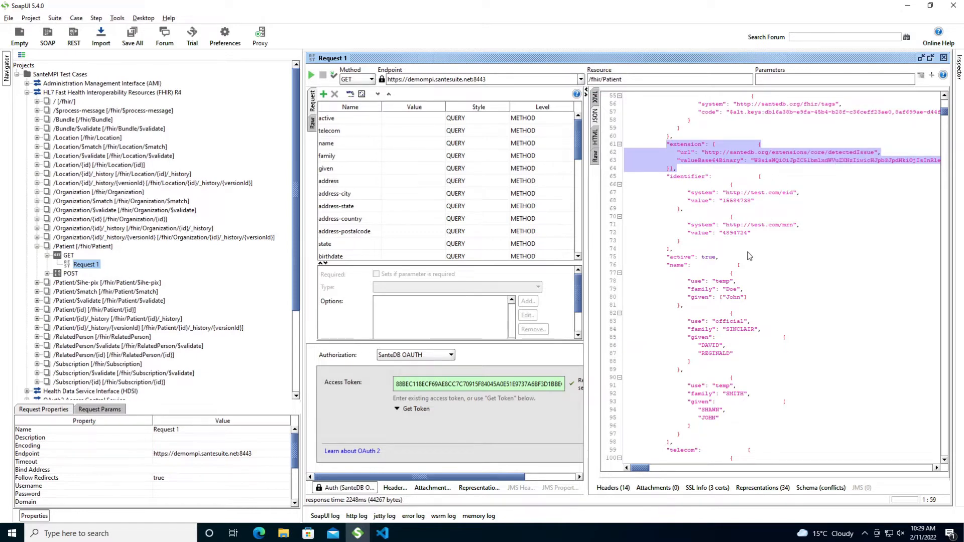
scroll(749, 256, down, 3)
scroll(750, 256, down, 6)
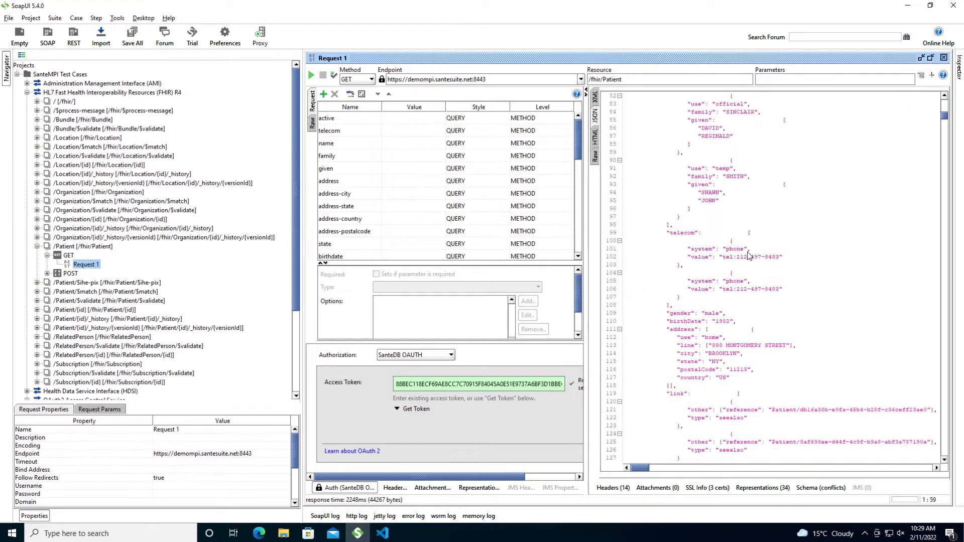
scroll(749, 256, down, 6)
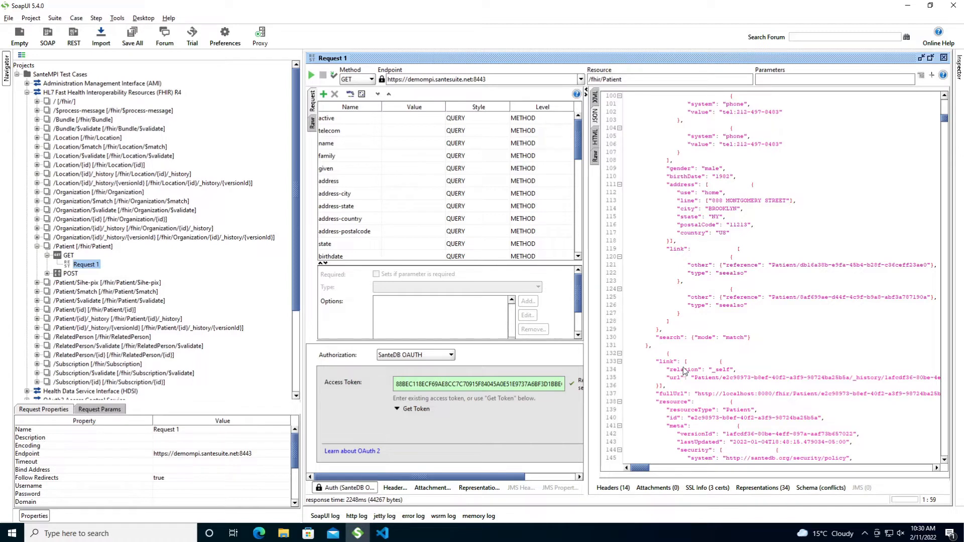
scroll(688, 391, up, 1)
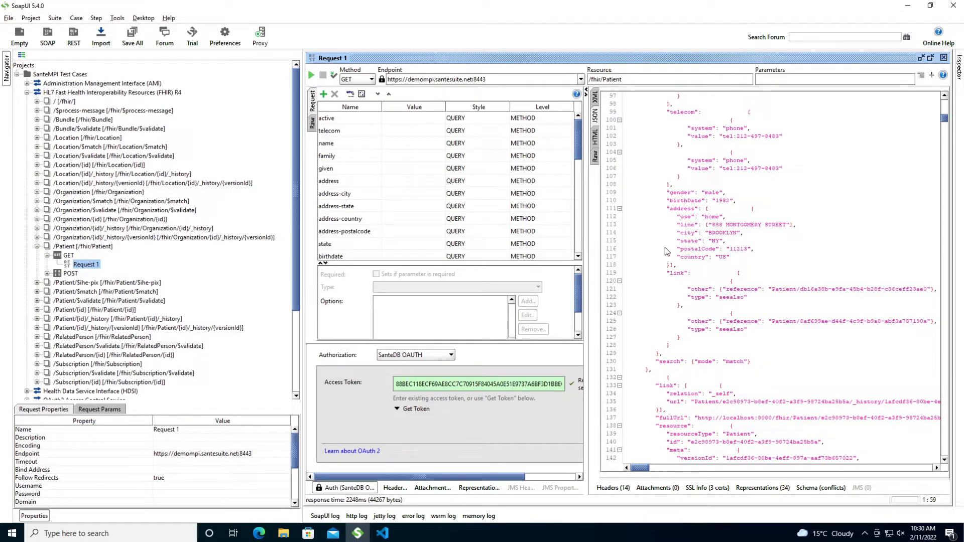
- Select the second linked patient's id from the seealso links and expand /Patient/{id}
drag(661, 270, 695, 350)
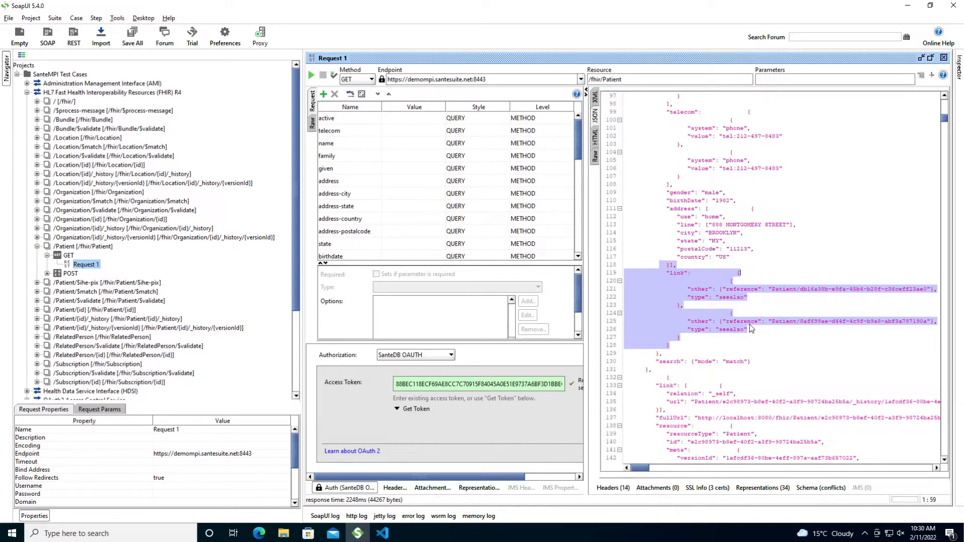
click(803, 324)
drag(801, 324, 929, 326)
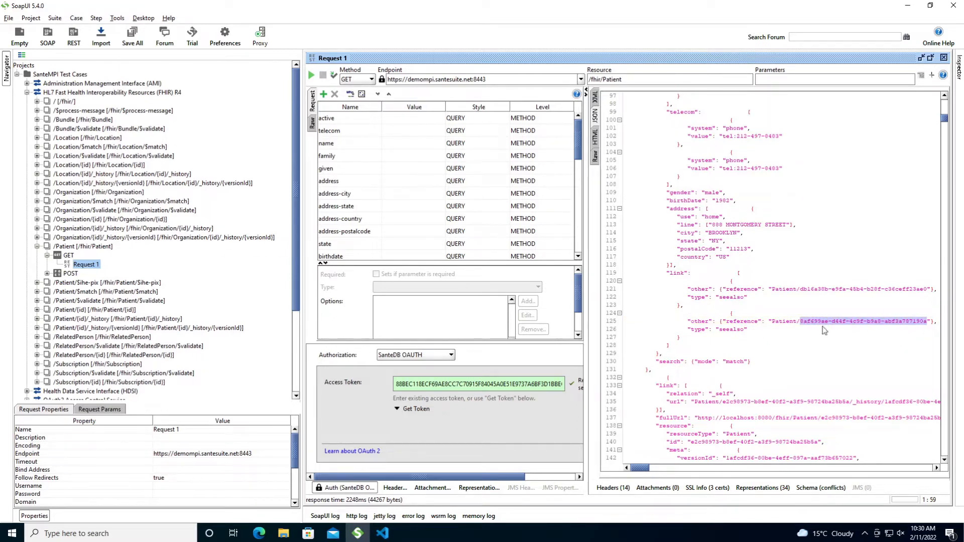
click(36, 309)
- Open /Patient/{id} GET Request 1, paste the linked patient's id, and send it
click(47, 319)
double_click(86, 328)
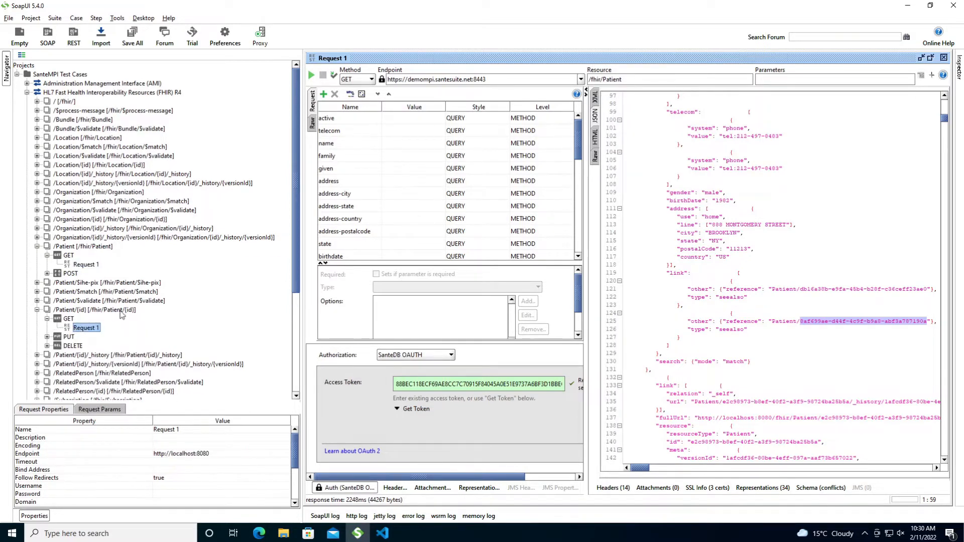
double_click(451, 149)
key(ctrl+a)
key(ctrl+v)
click(341, 105)
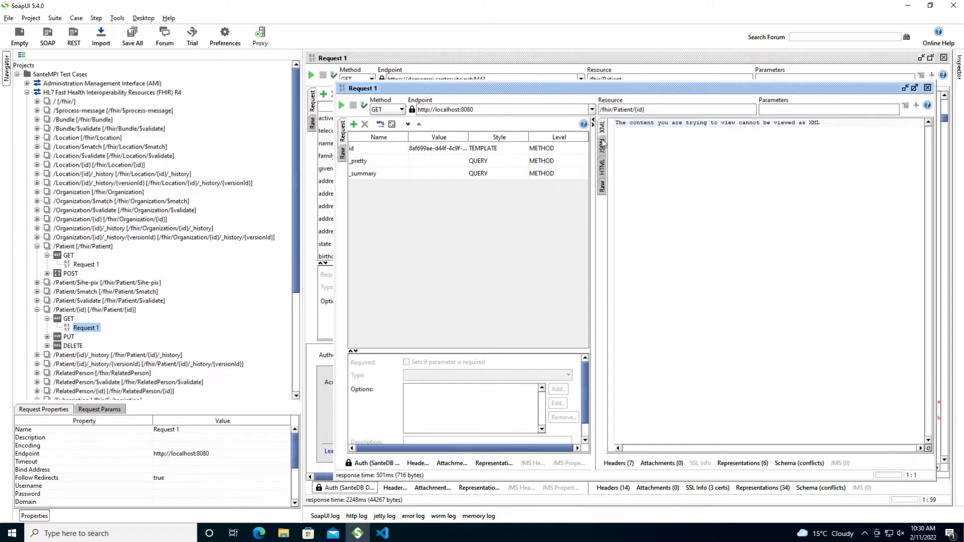
click(602, 144)
click(360, 463)
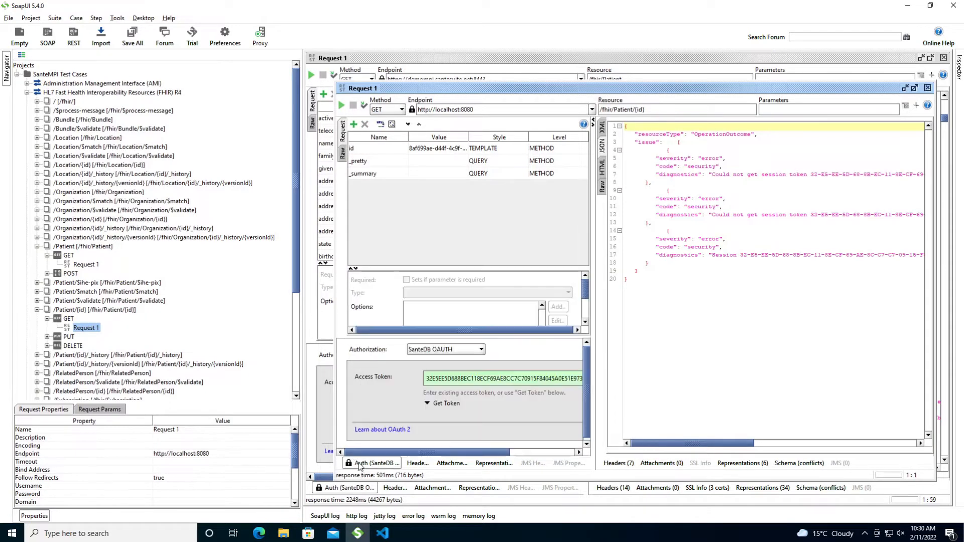
click(438, 404)
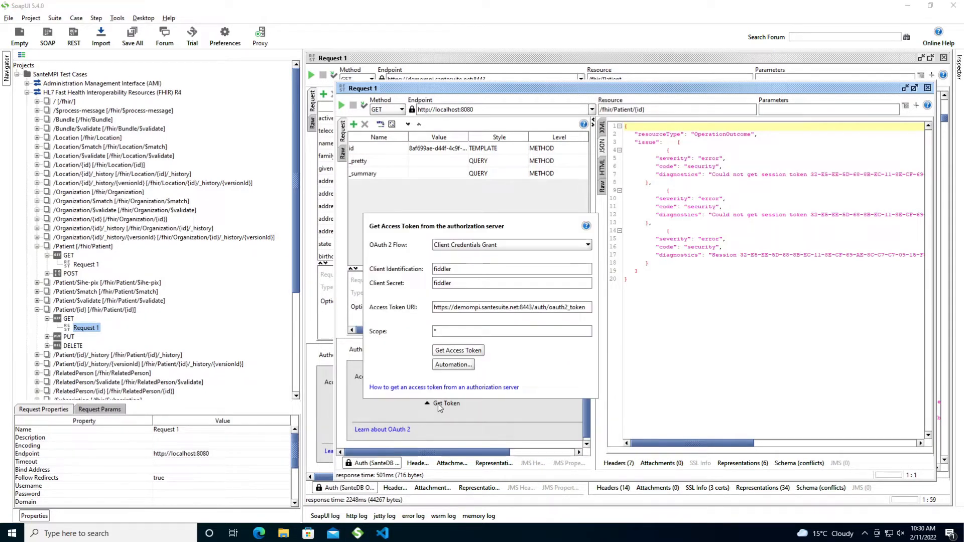
click(438, 403)
click(591, 110)
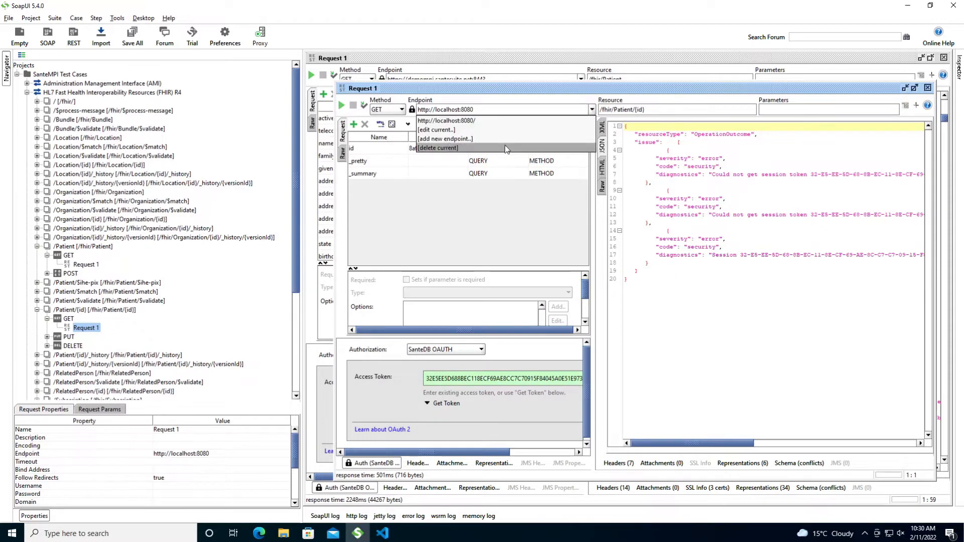
click(448, 128)
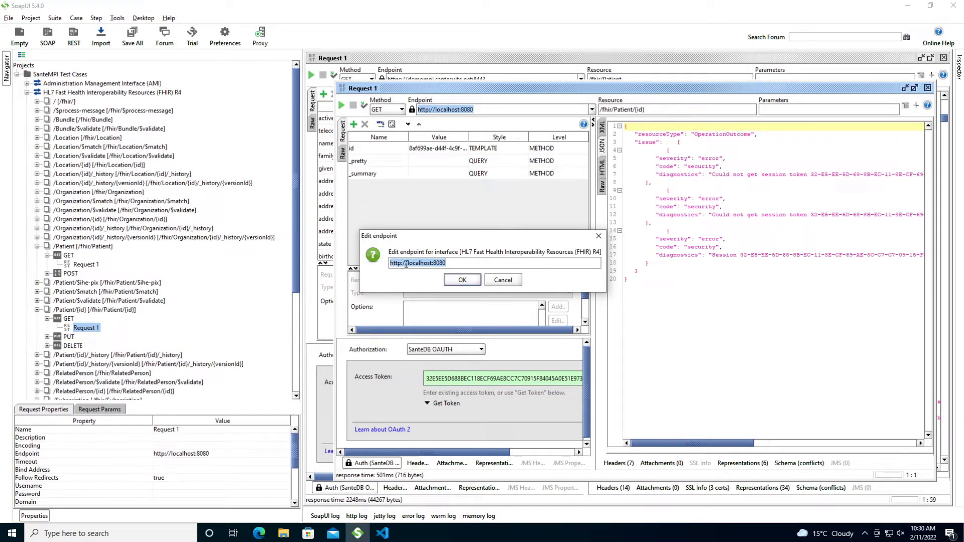
text(https://demompi.santesuite.)
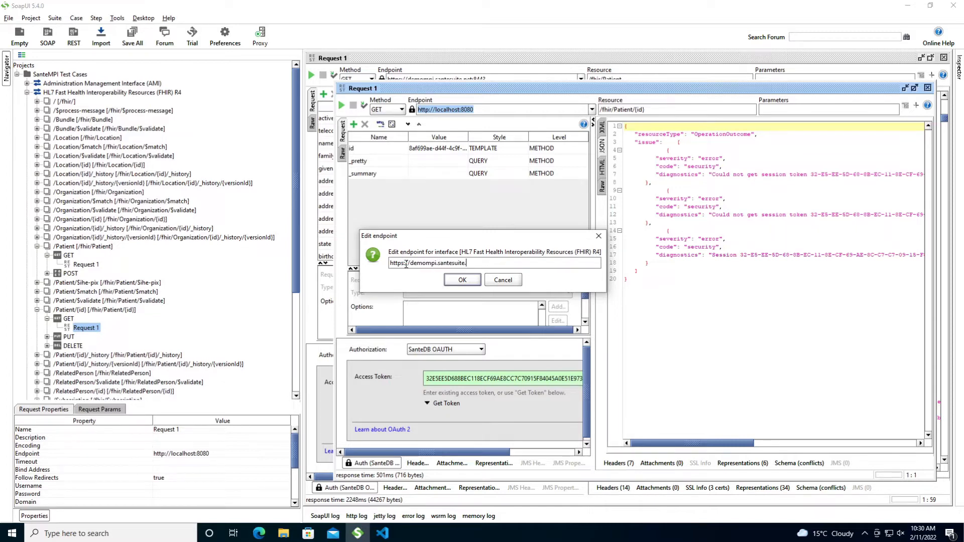
text(net:8443)
click(454, 280)
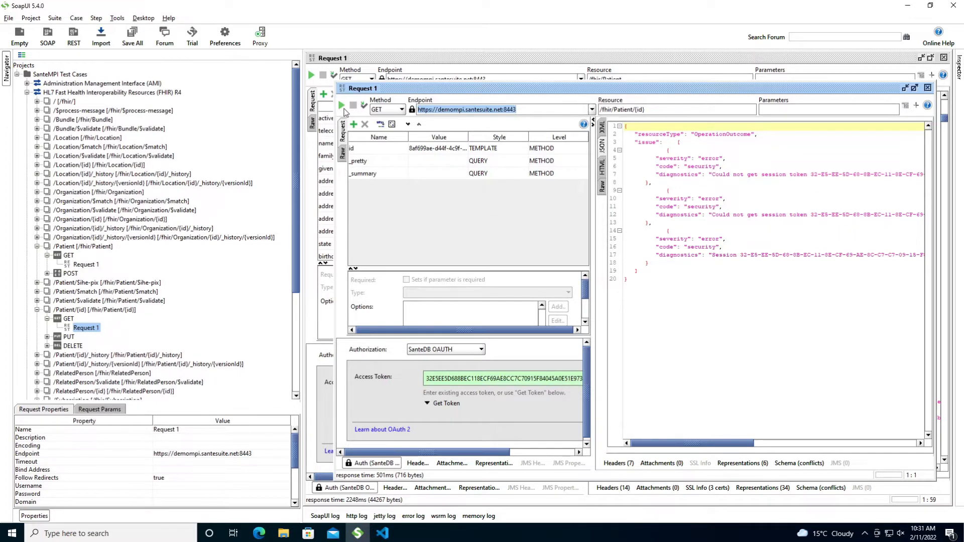
click(341, 105)
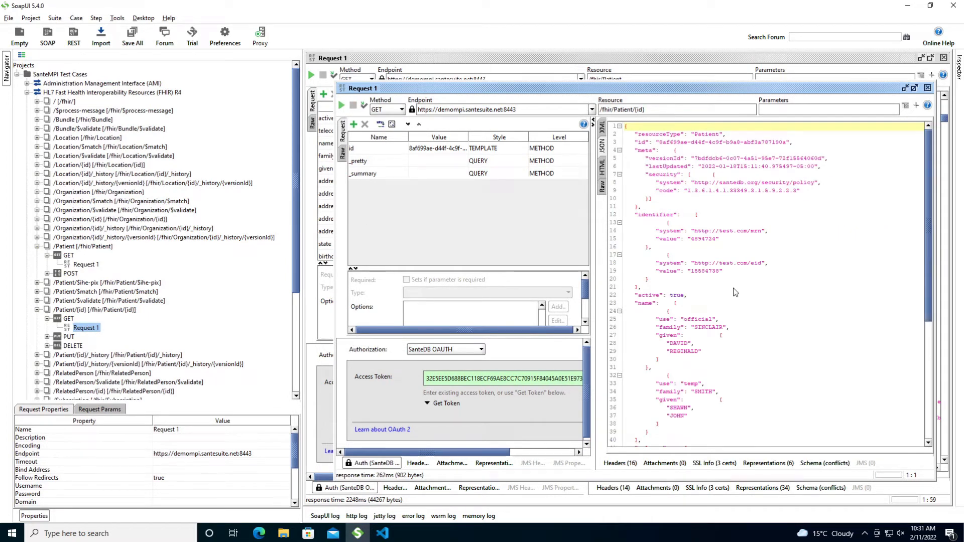
- Review the returned 902-byte Patient record's 'refer' link, then return to the search request
scroll(736, 292, down, 8)
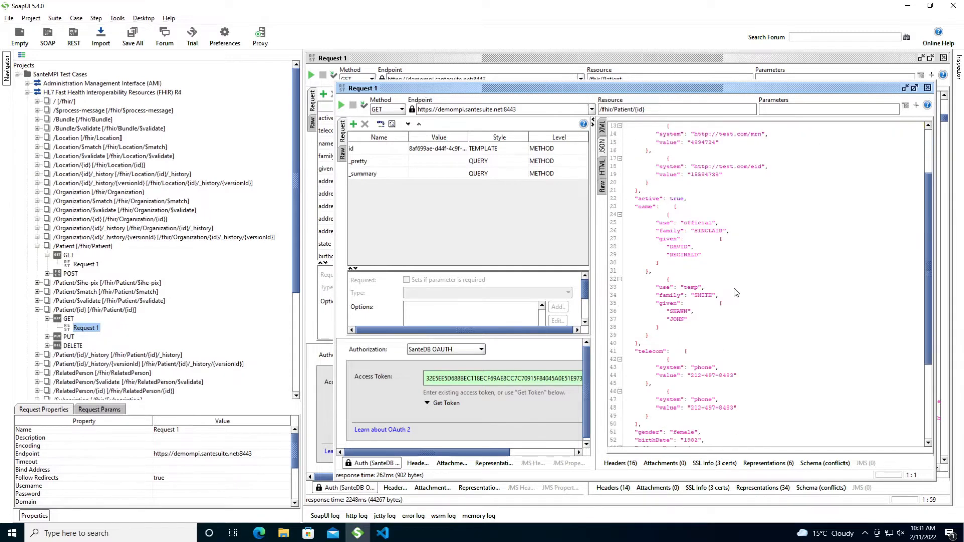
scroll(736, 292, down, 1)
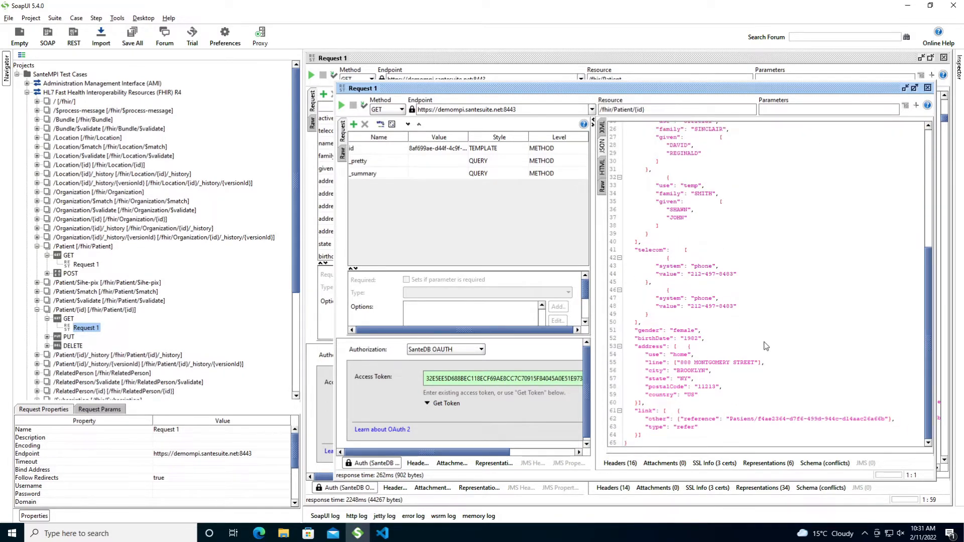
double_click(690, 431)
drag(297, 292, 150, 292)
click(421, 59)
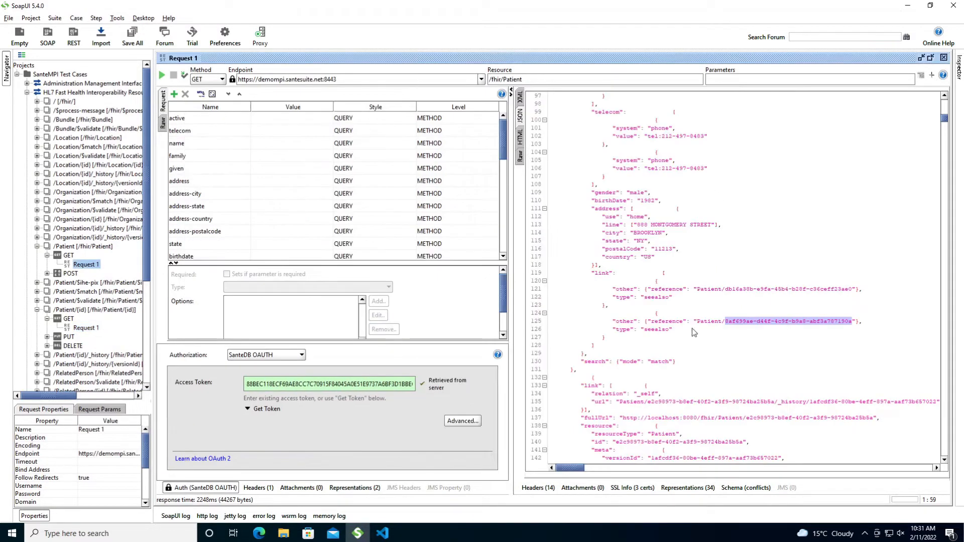
- Highlight the $mdm.rot:true and $mdm.type:M tags, then restore the lookup request window
scroll(721, 362, down, 5)
scroll(659, 308, up, 8)
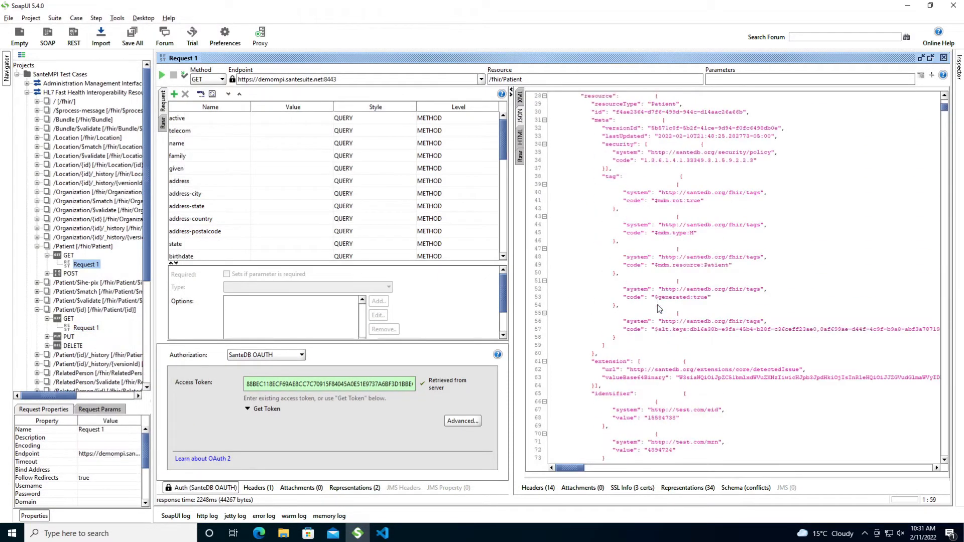
drag(596, 176, 686, 338)
click(658, 249)
drag(655, 249, 704, 249)
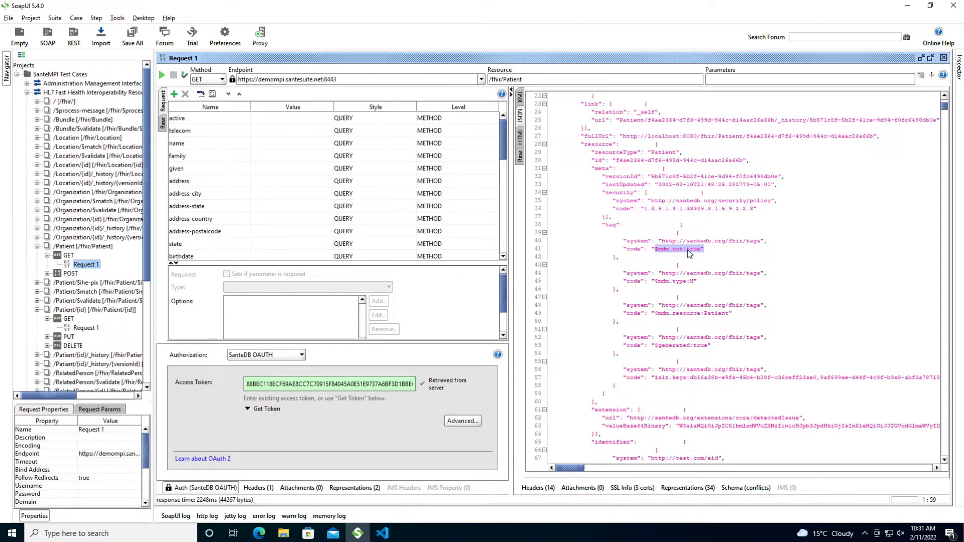
drag(659, 283, 698, 286)
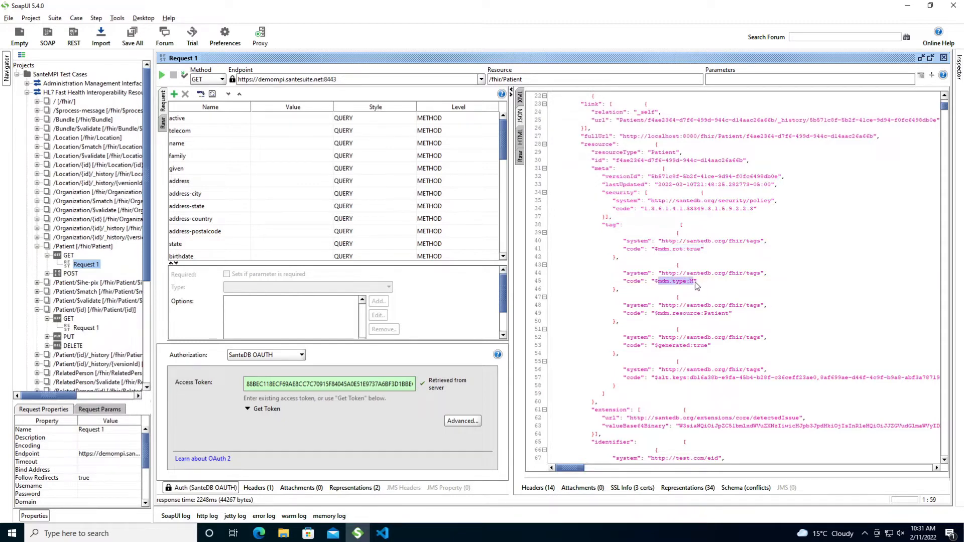
click(921, 59)
scroll(617, 295, up, 6)
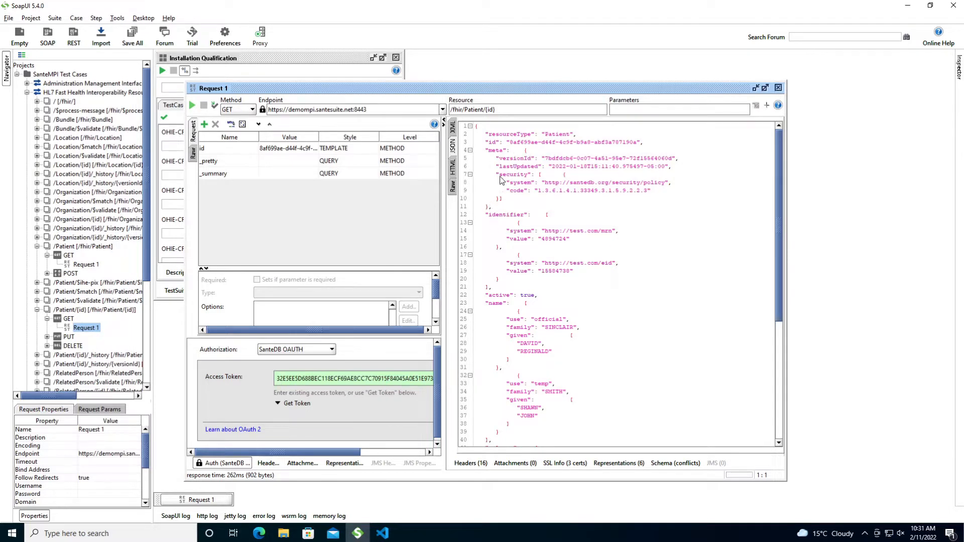
- Copy the patient's mrn identifier from the lookup response and open $ihe-pix GET Request 1
scroll(516, 296, down, 8)
click(515, 296)
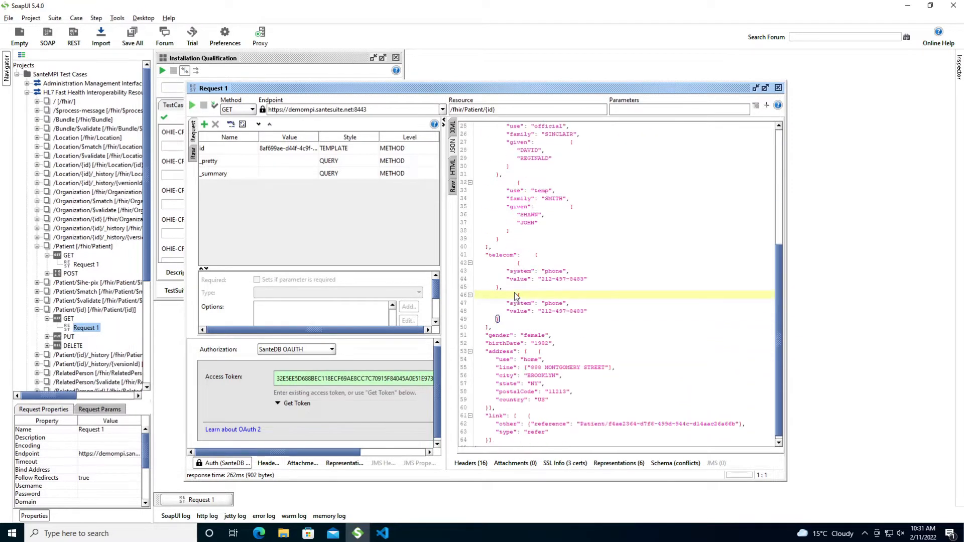
scroll(515, 297, down, 1)
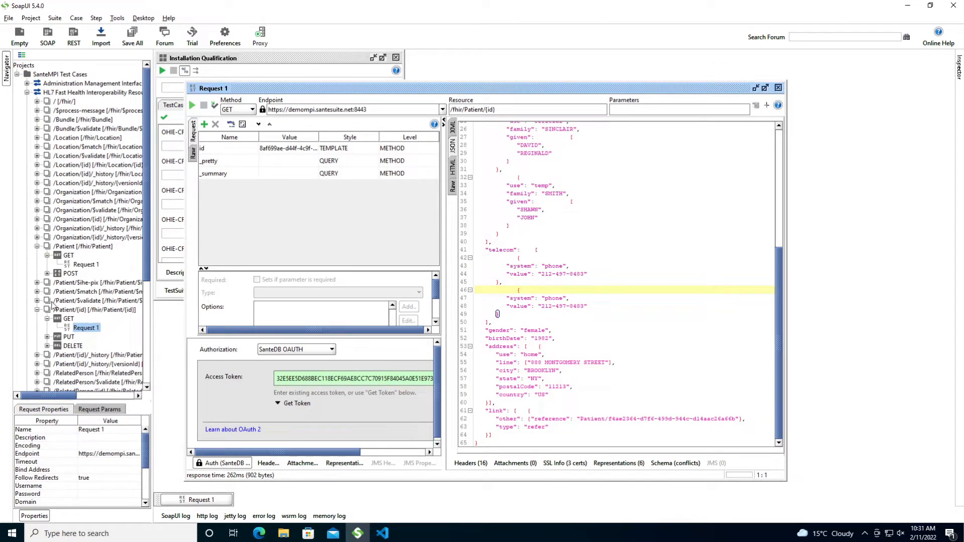
click(37, 283)
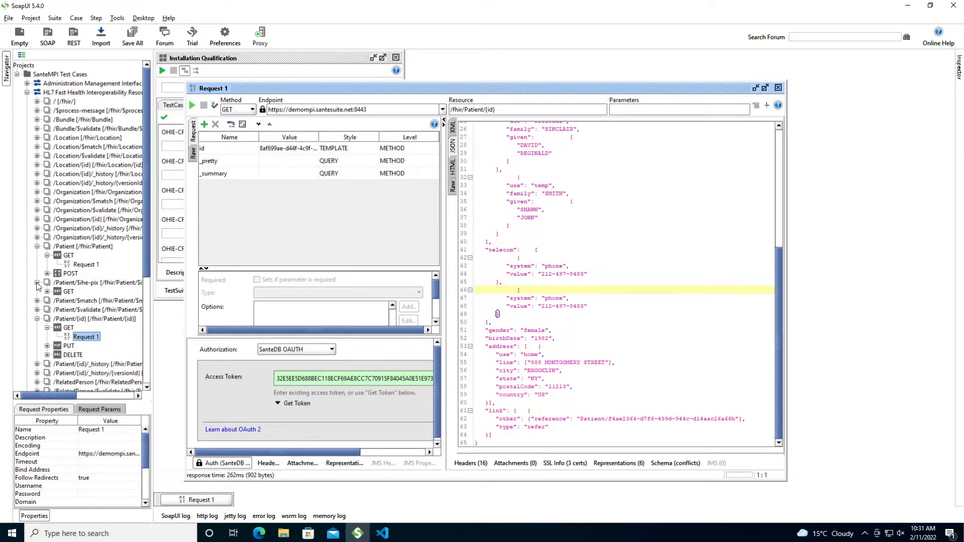
scroll(536, 344, up, 1)
scroll(536, 344, up, 4)
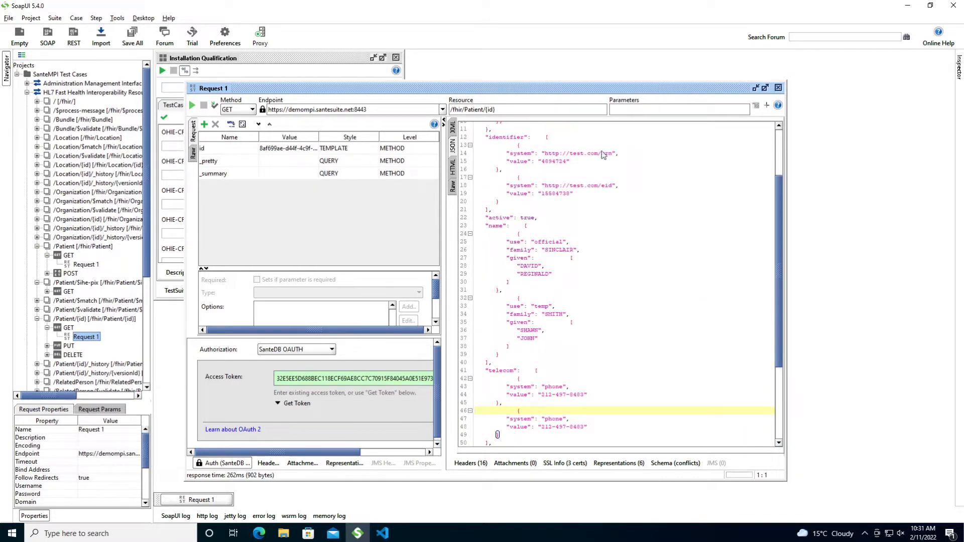
click(547, 154)
drag(547, 155, 612, 155)
double_click(557, 163)
key(ctrl+c)
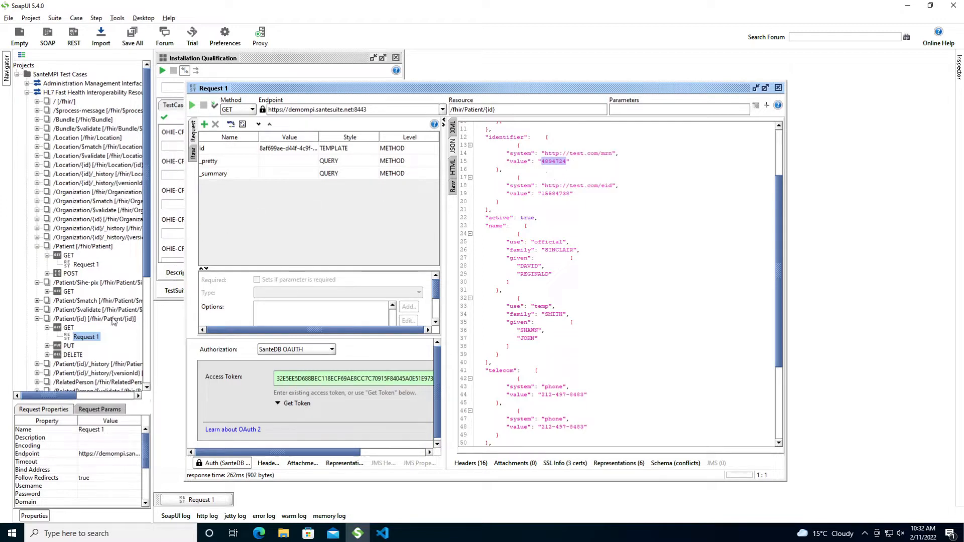
click(48, 292)
double_click(78, 302)
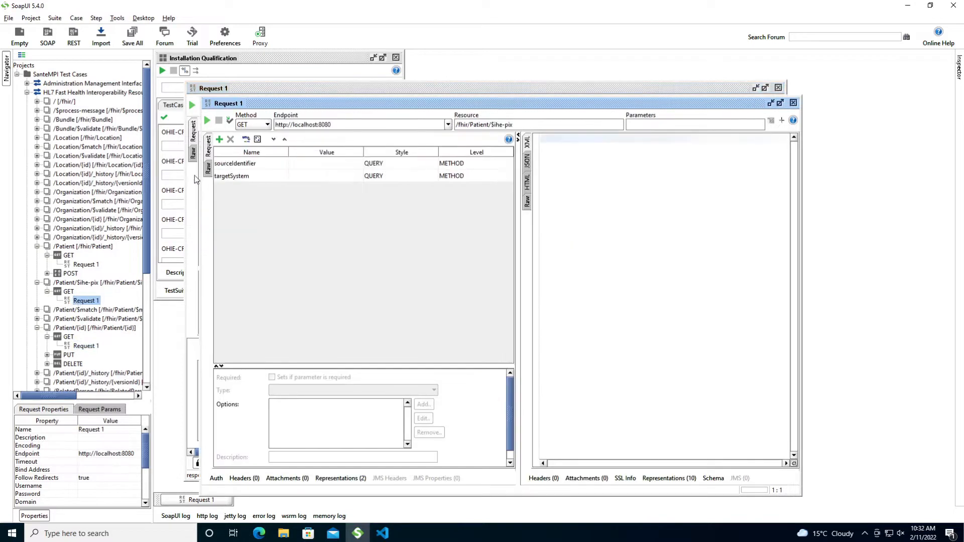
click(285, 167)
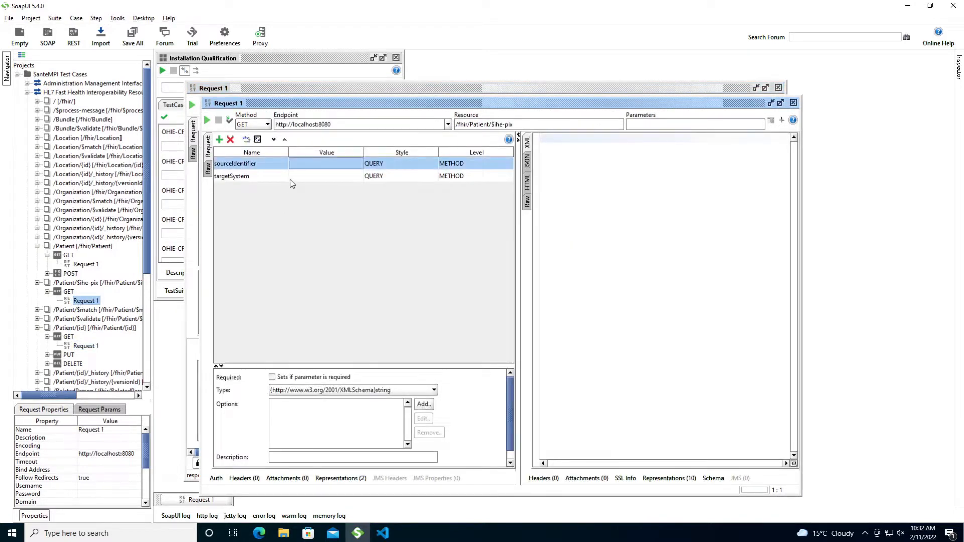
key(ctrl+v)
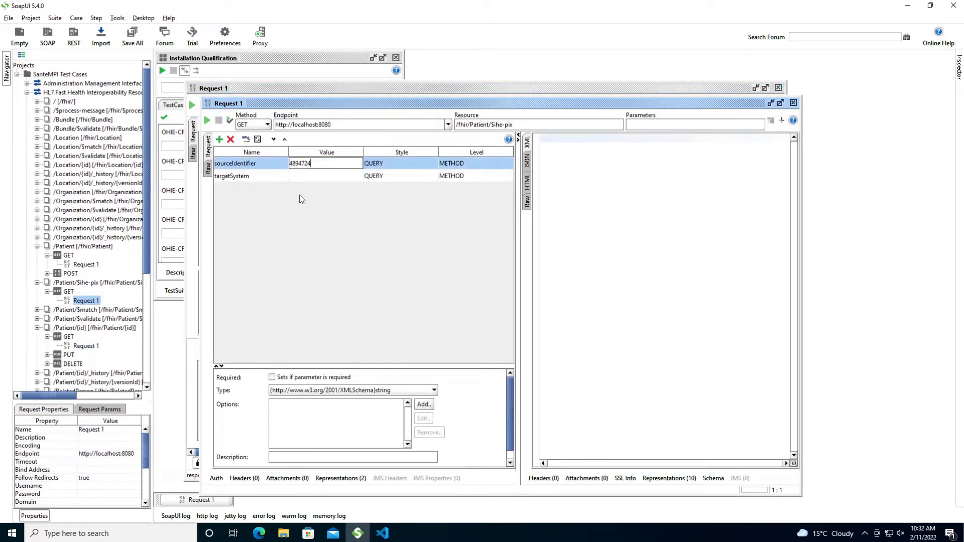
text(http://test.com/mrn|)
key(Return)
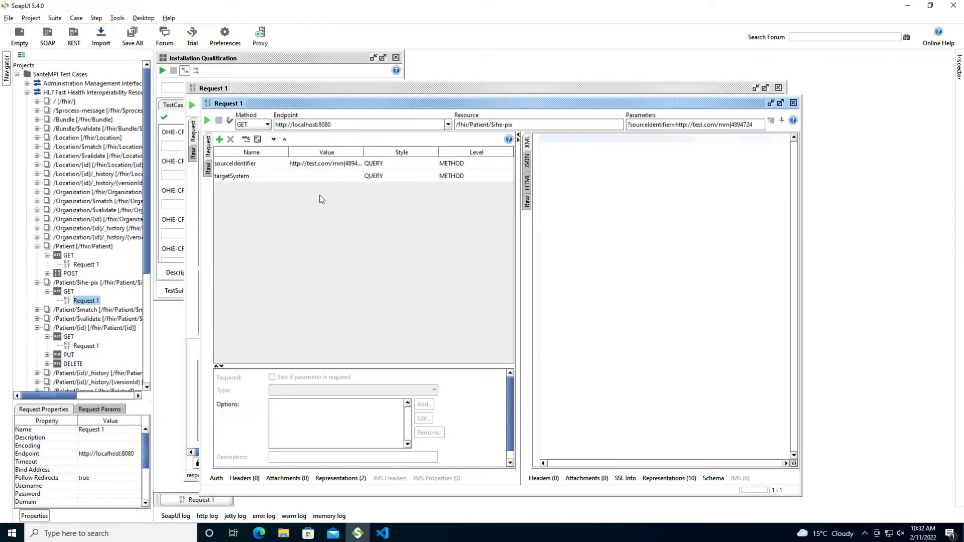
click(484, 90)
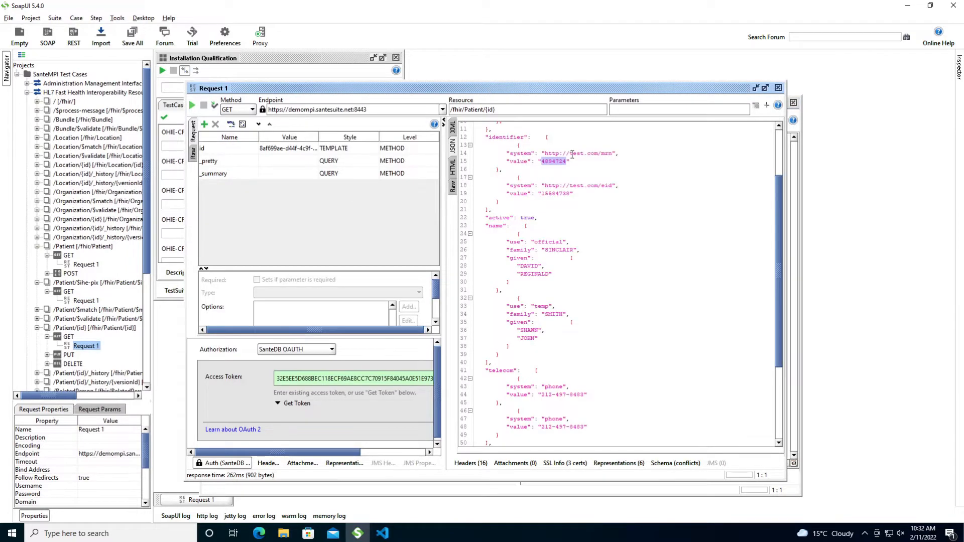
click(755, 88)
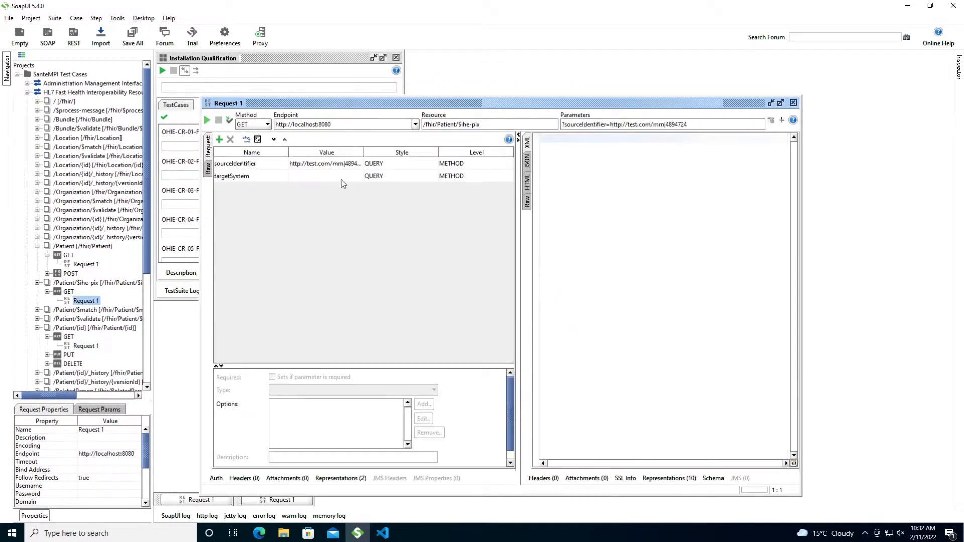
click(415, 124)
click(296, 144)
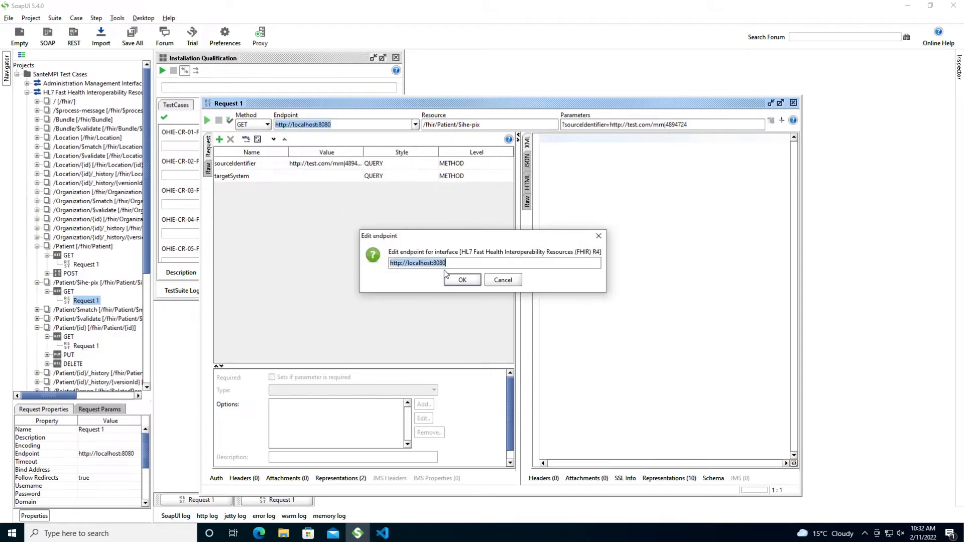
text(https://demompi.santesuite.net:8443)
click(455, 280)
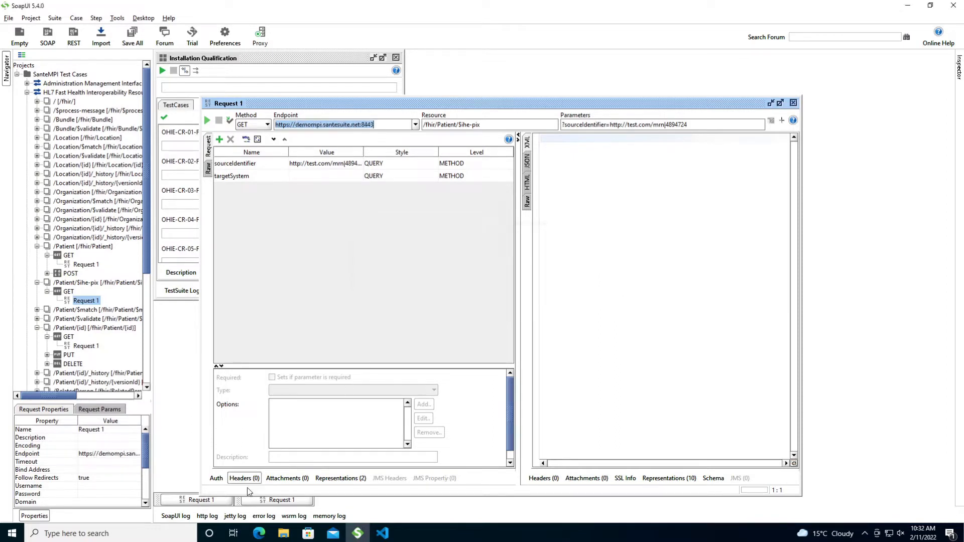
click(223, 480)
click(311, 364)
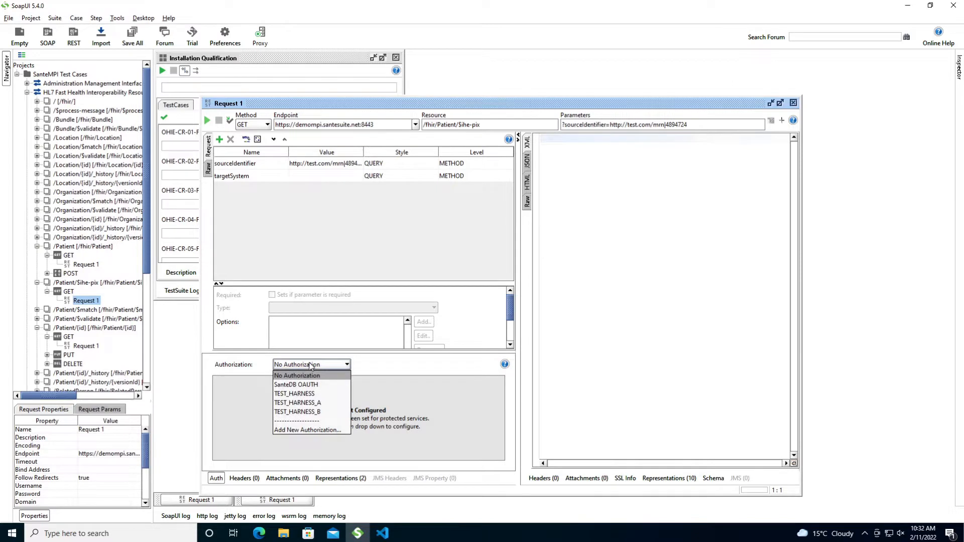
click(301, 385)
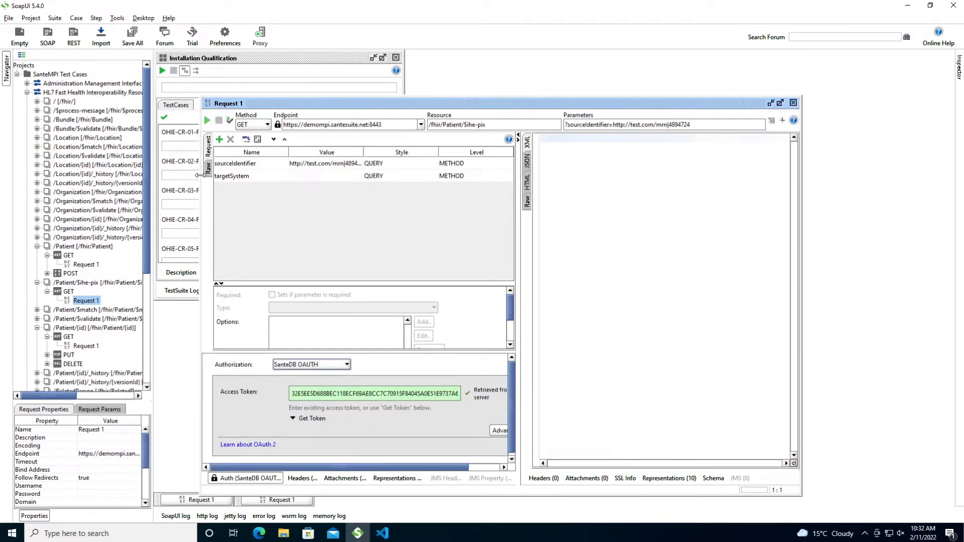
- Send the $ihe-pix request and view the Parameters response as formatted JSON
click(206, 120)
drag(519, 179, 459, 171)
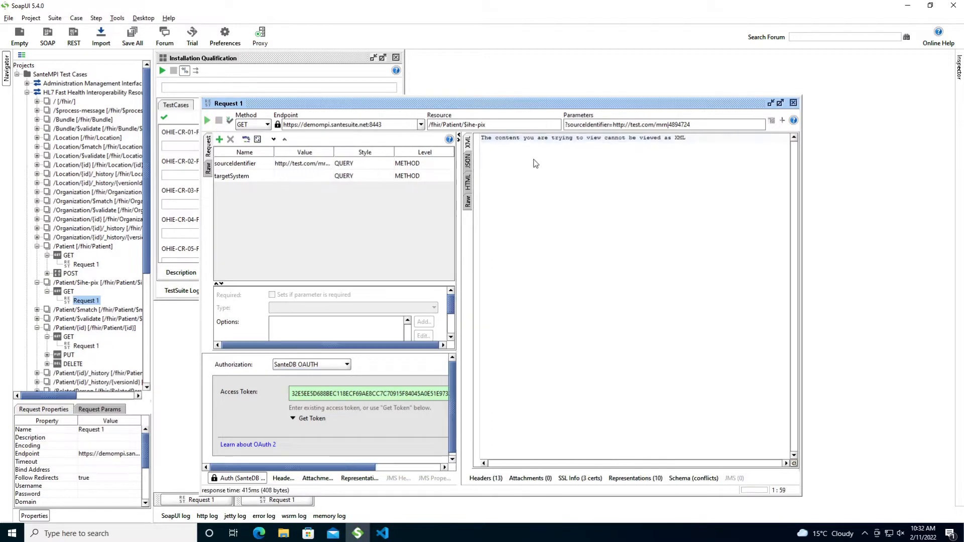
click(468, 162)
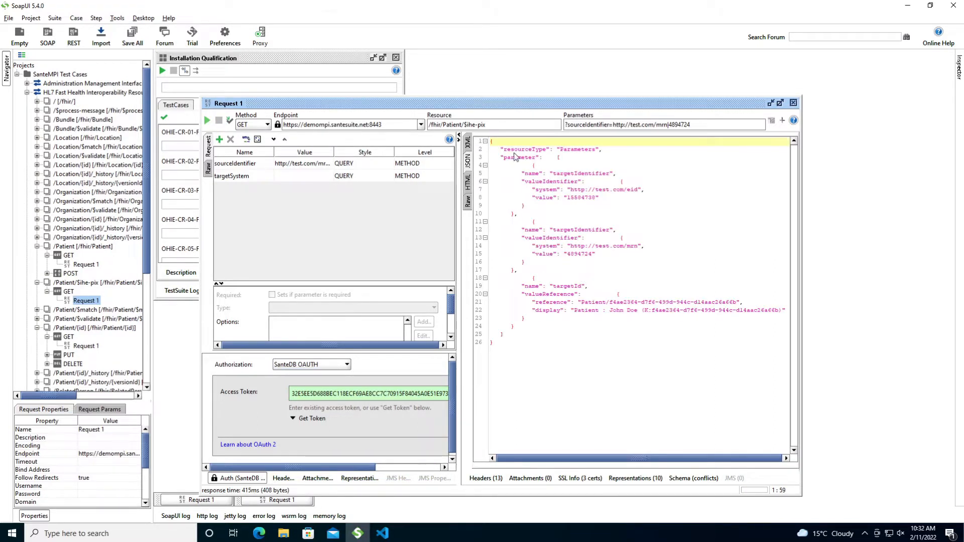
- Highlight the returned eid, MRN and Patient target identifiers in the JSON response
drag(496, 149, 564, 390)
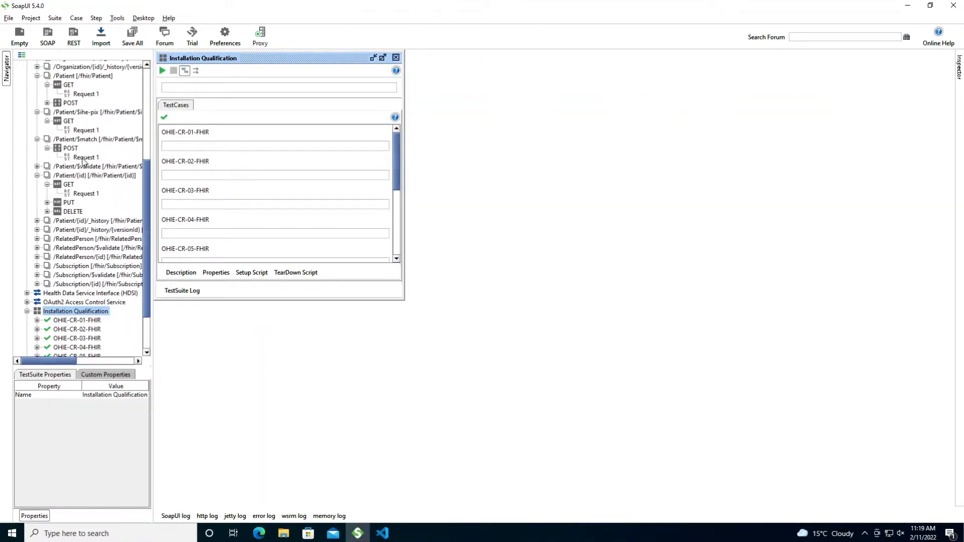
- Open the /Patient/$match POST Request 1 editor, then bring up the Parameters JSON draft in VS Code
click(83, 158)
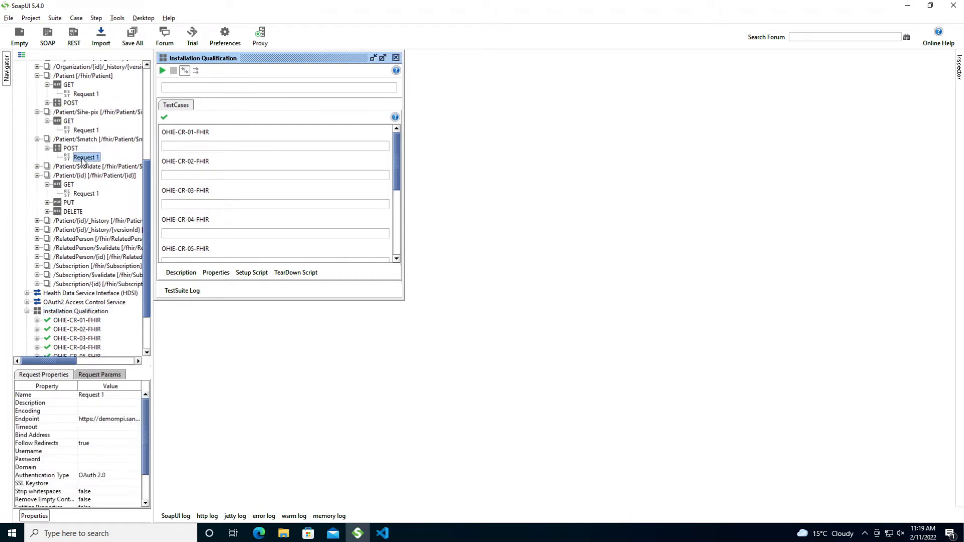
double_click(84, 158)
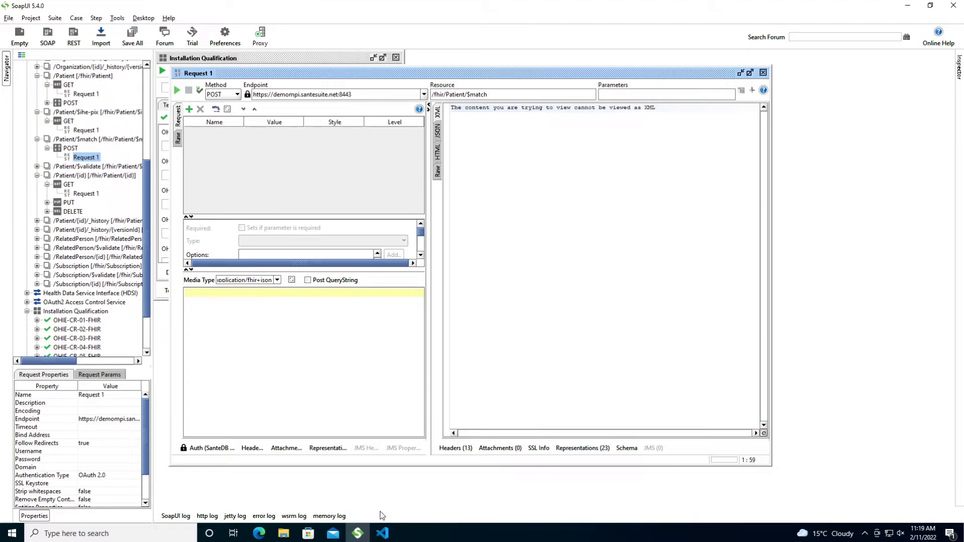
click(382, 534)
- Copy the entire Parameters JSON from VS Code into the $match request body
click(359, 386)
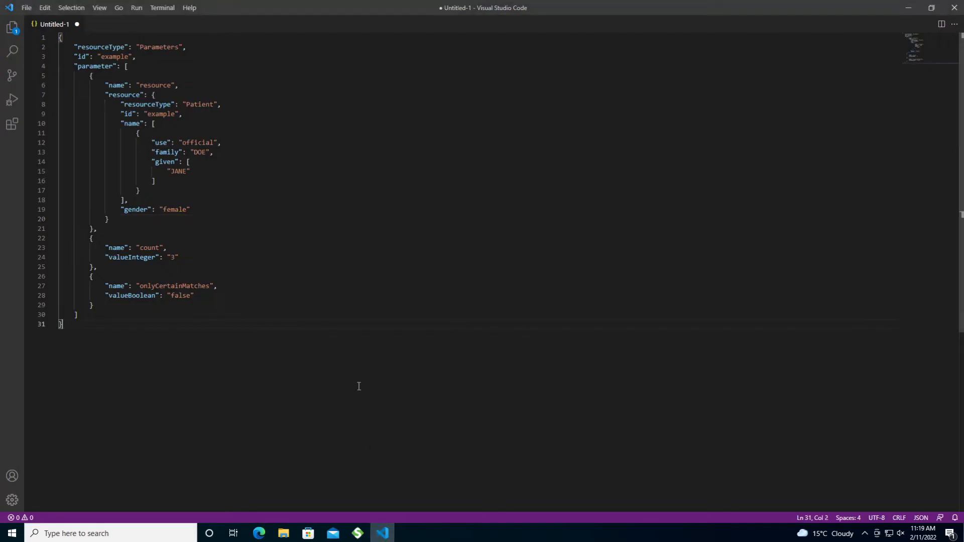
key(ctrl+a)
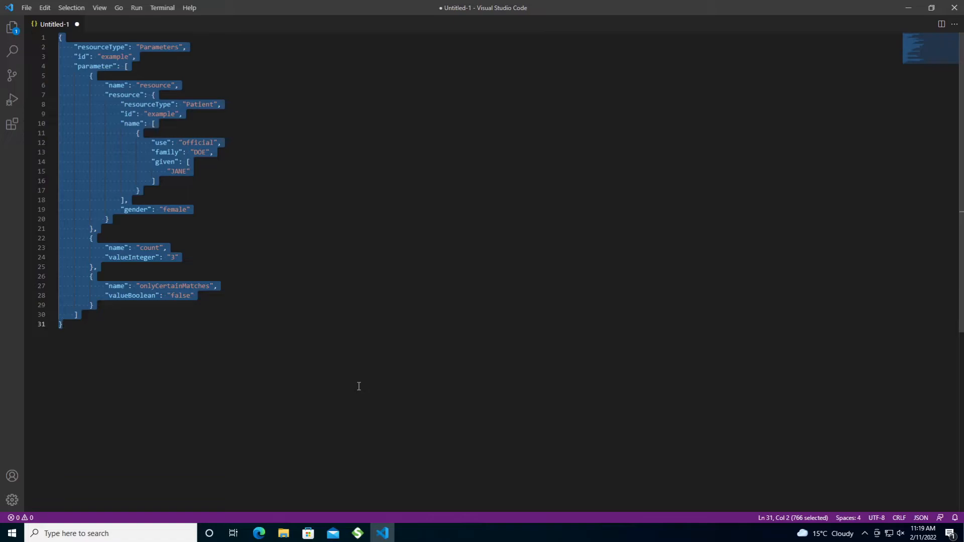
key(alt+Tab)
key(ctrl+v)
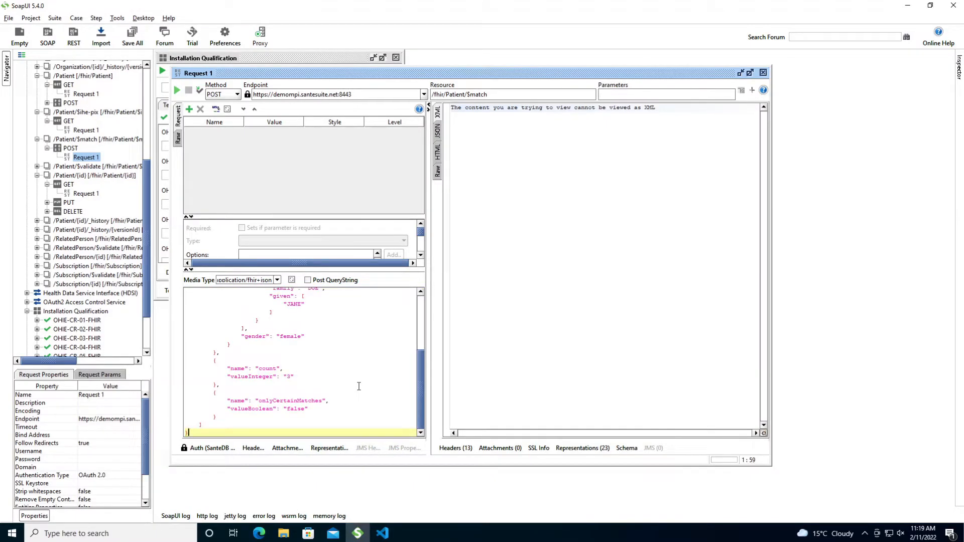
- Check the pasted $match body against the VS Code draft, confirming gender is 'female'
key(ctrl+Home)
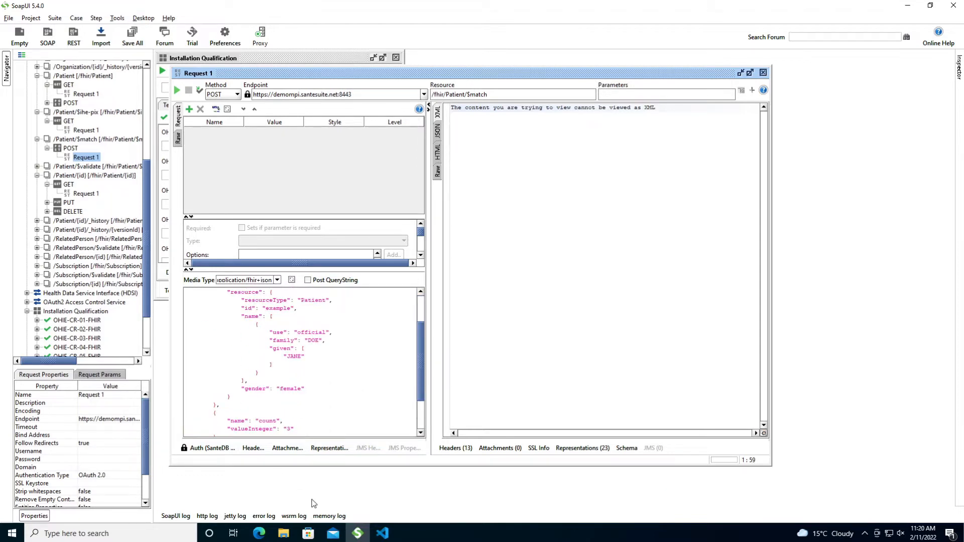
click(356, 535)
click(174, 210)
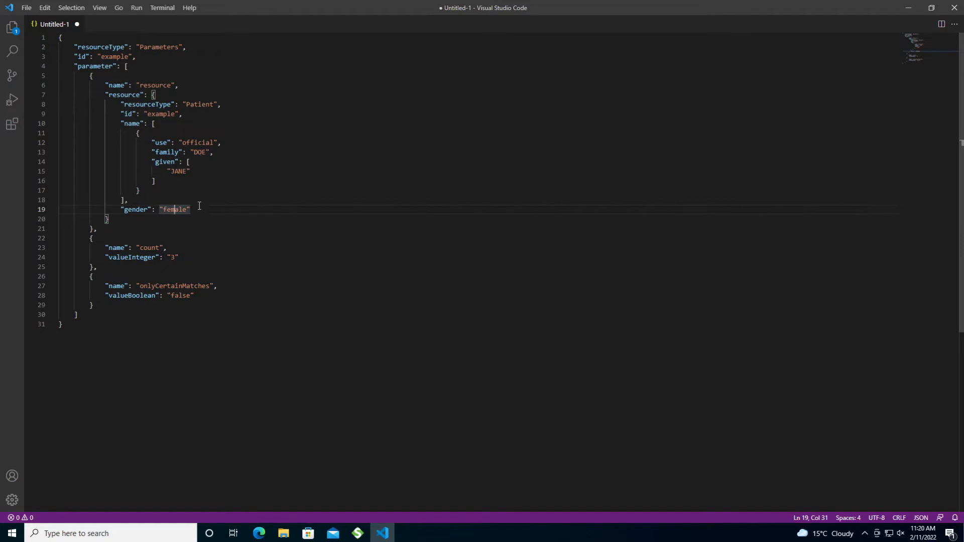
click(358, 533)
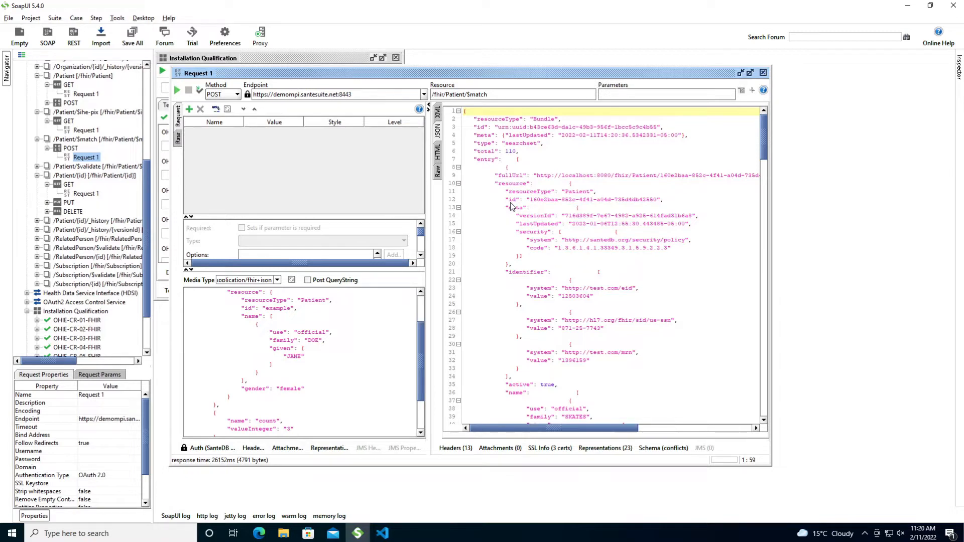
double_click(509, 151)
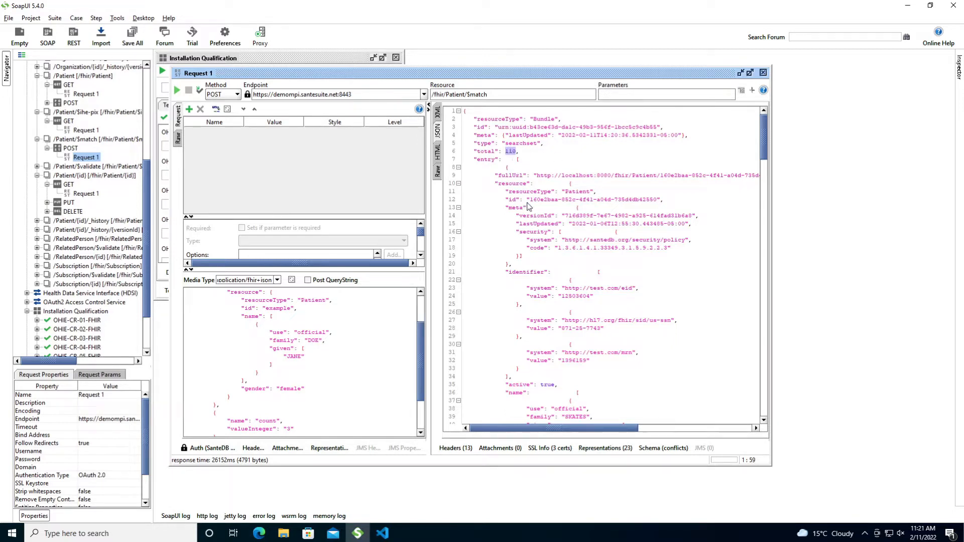
scroll(584, 257, down, 2)
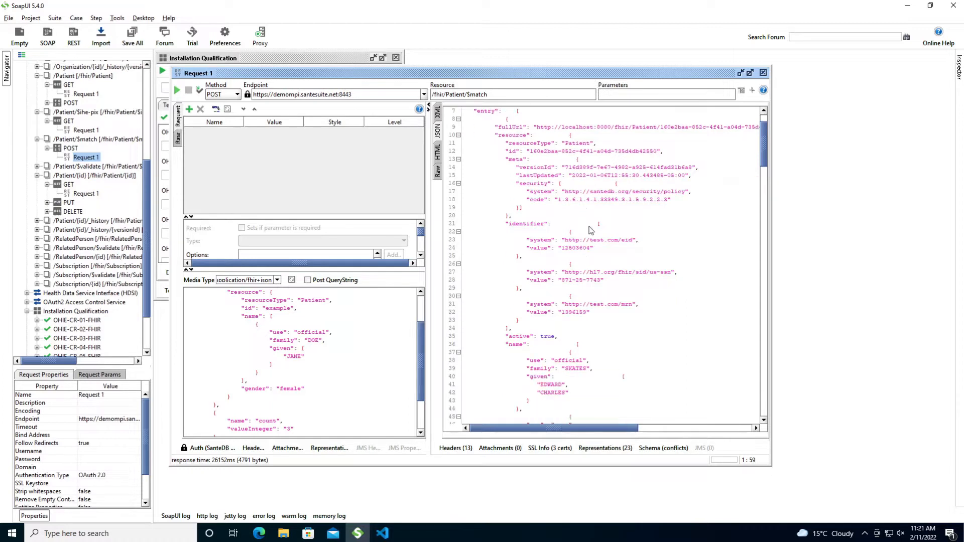
scroll(590, 231, down, 2)
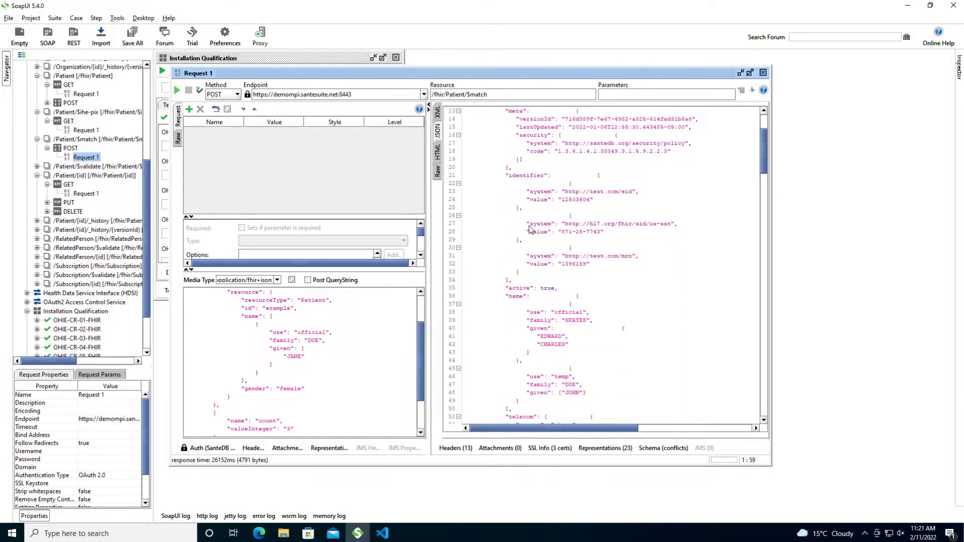
scroll(531, 230, down, 1)
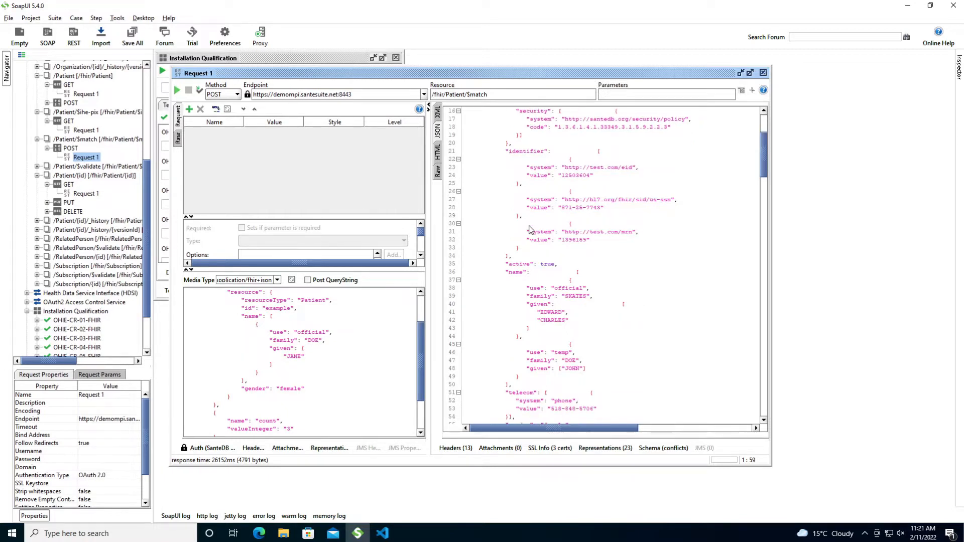
scroll(530, 230, down, 1)
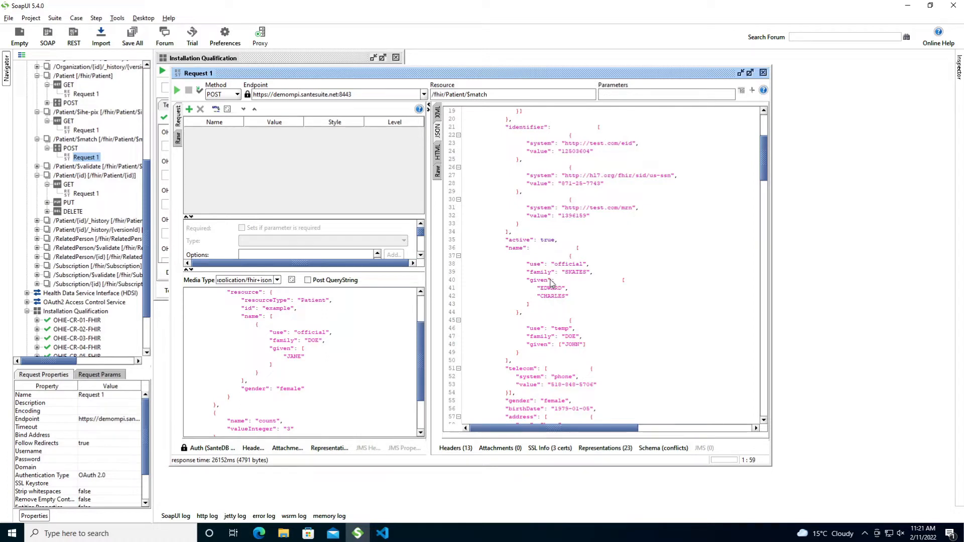
click(573, 337)
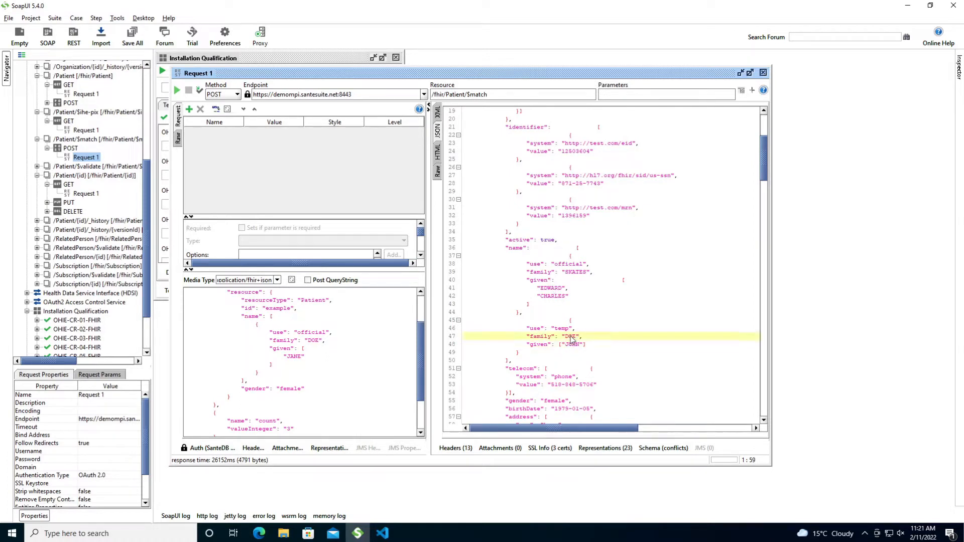
scroll(557, 367, down, 3)
double_click(558, 329)
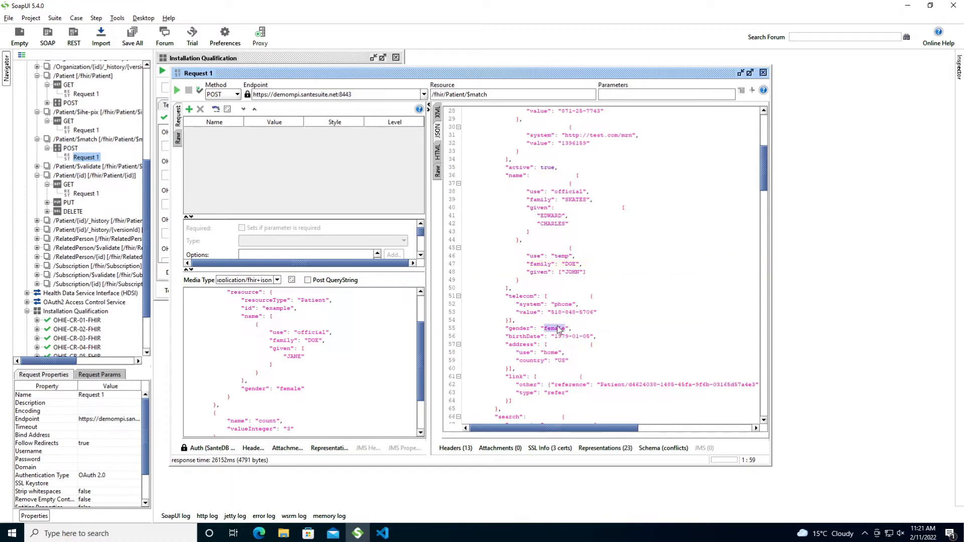
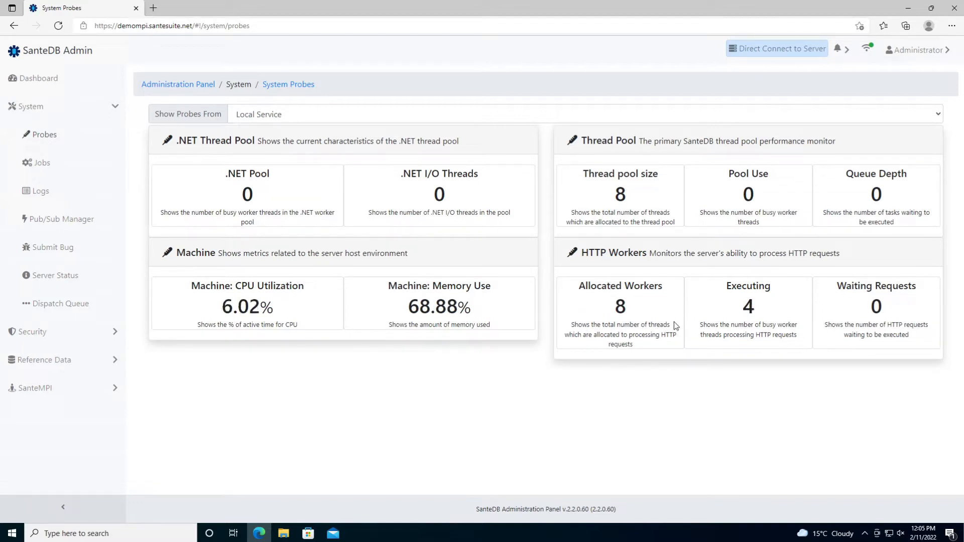
- Switch the probe view to Realm Service metrics and scroll down through them
click(517, 118)
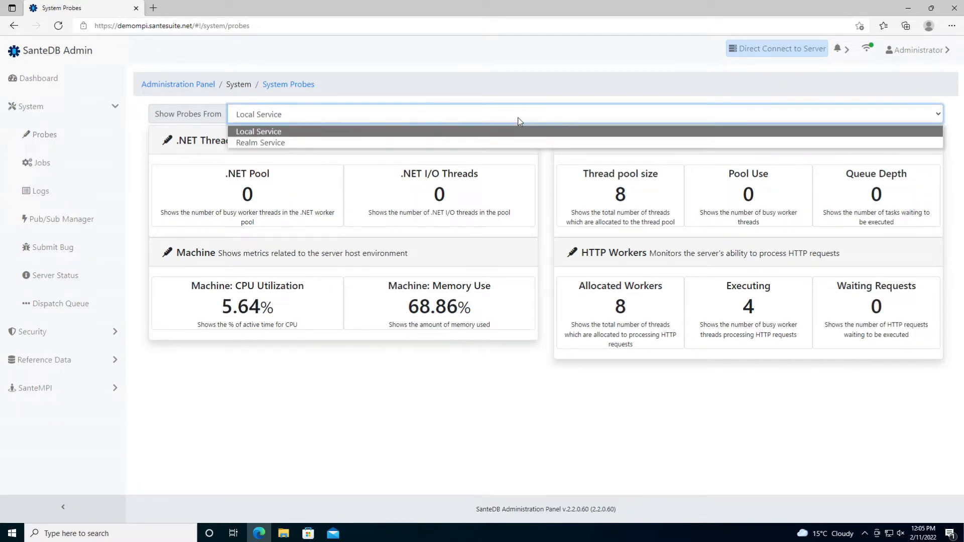
click(516, 142)
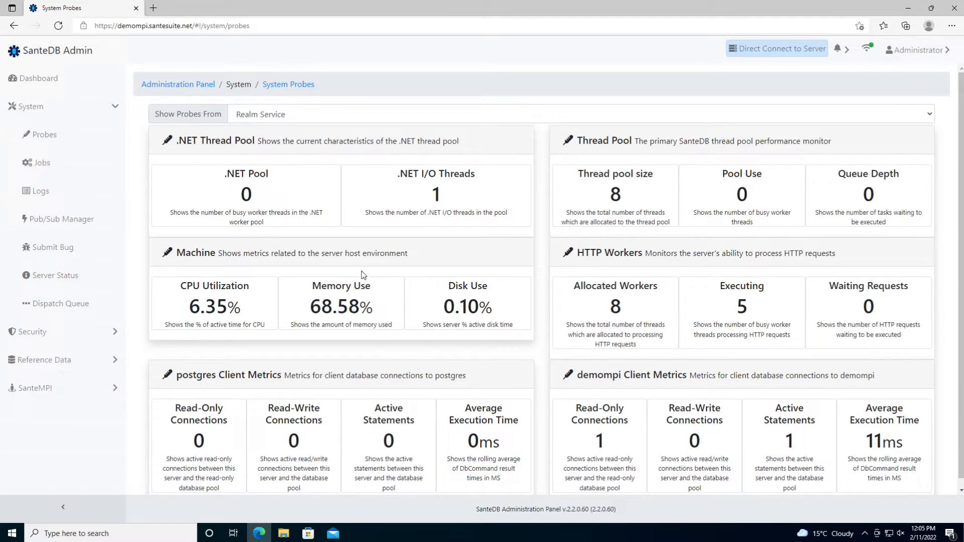
scroll(322, 268, down, 1)
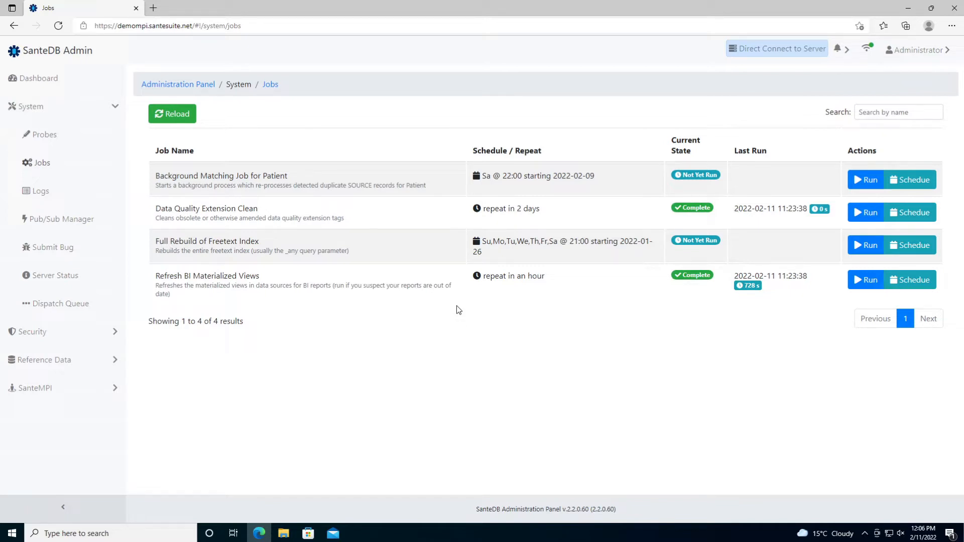
- Give Refresh BI Materialized Views a daily Sunday–Saturday calendar schedule starting today, 2022-02-11
click(895, 287)
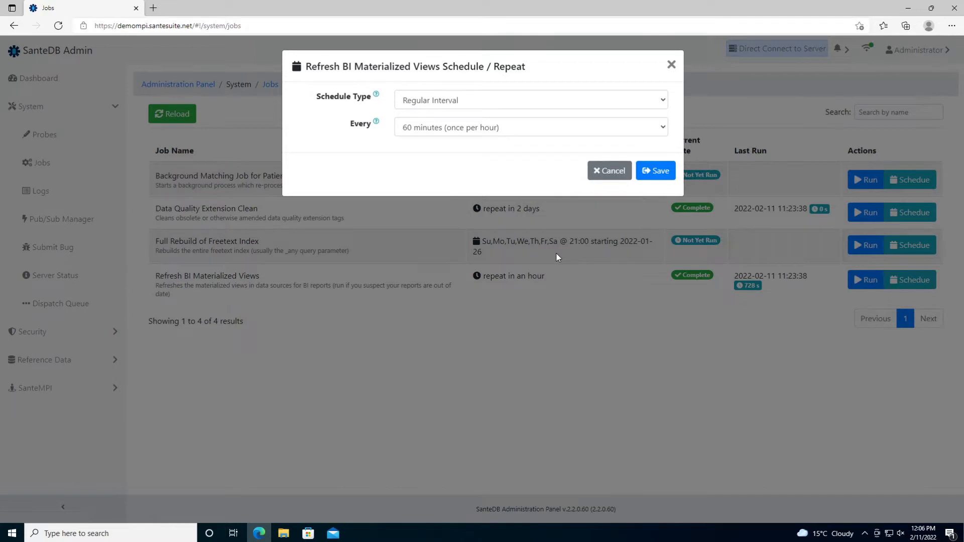
click(484, 102)
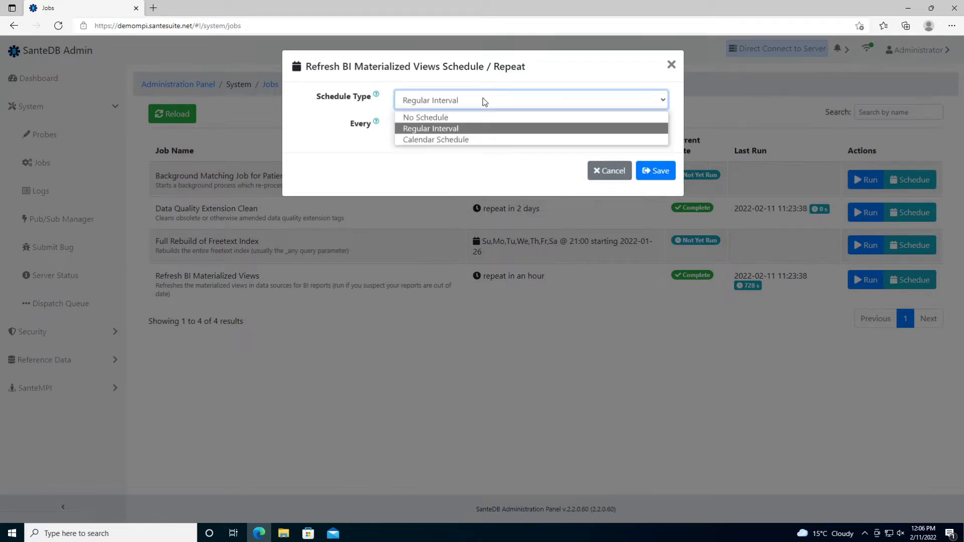
click(474, 137)
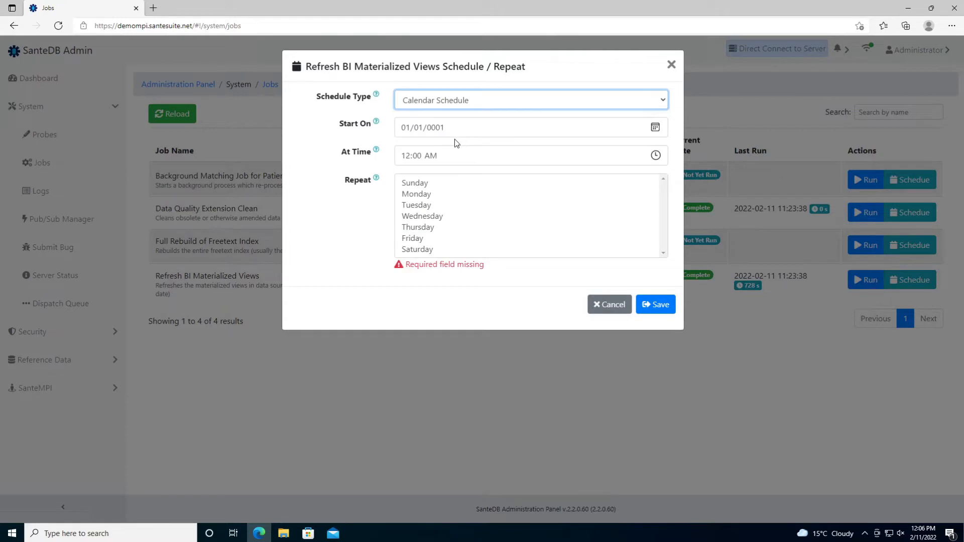
click(655, 129)
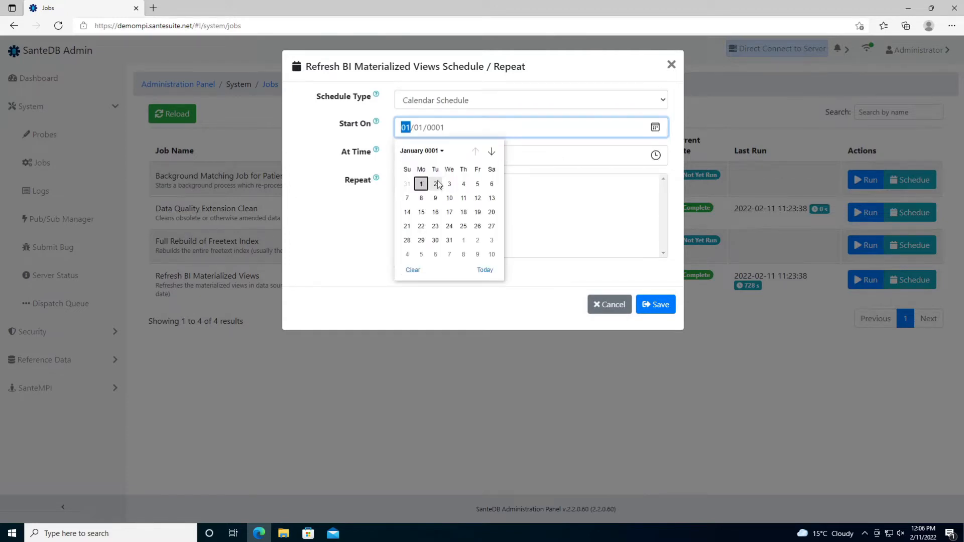
click(441, 151)
click(441, 152)
click(484, 270)
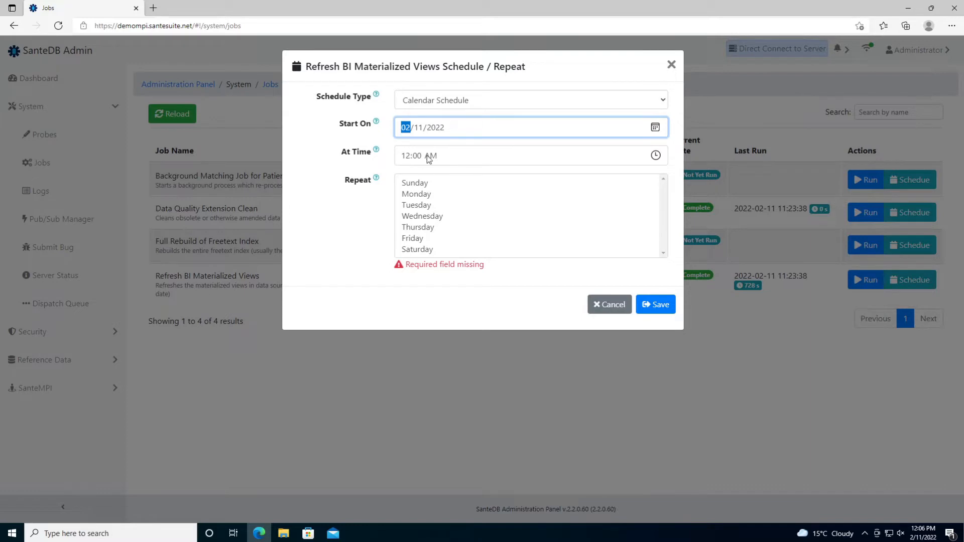
drag(433, 184, 435, 267)
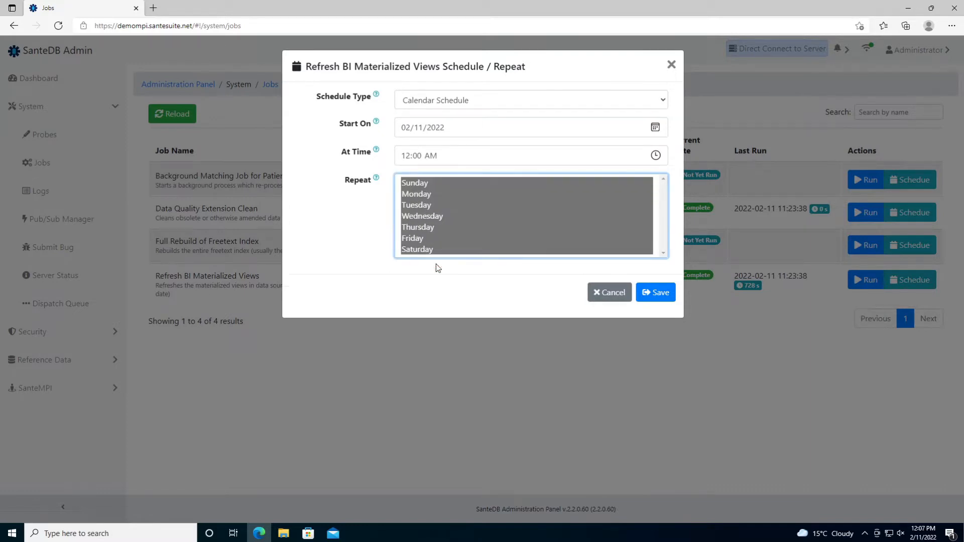
click(642, 298)
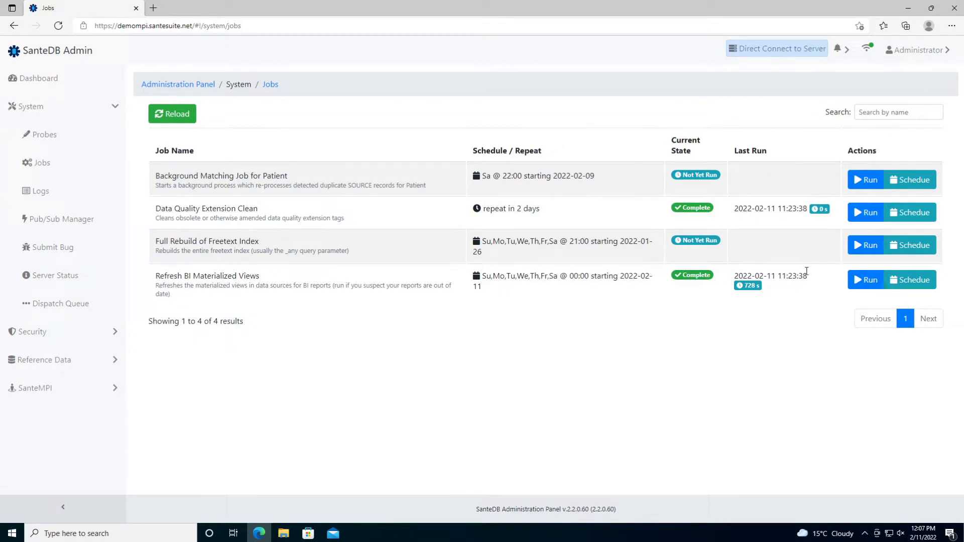
- Run Refresh BI Materialized Views manually with an empty viewName and confirm the run
click(866, 280)
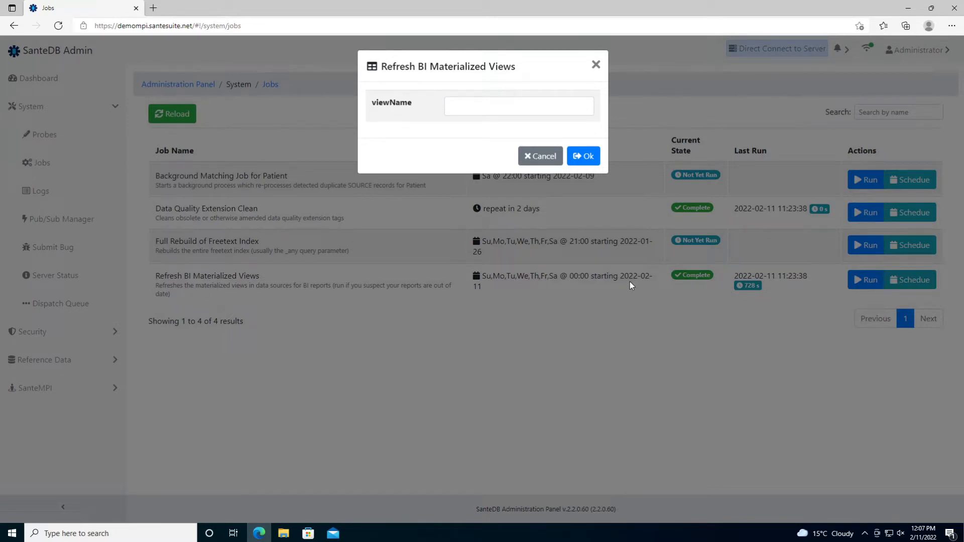
click(523, 112)
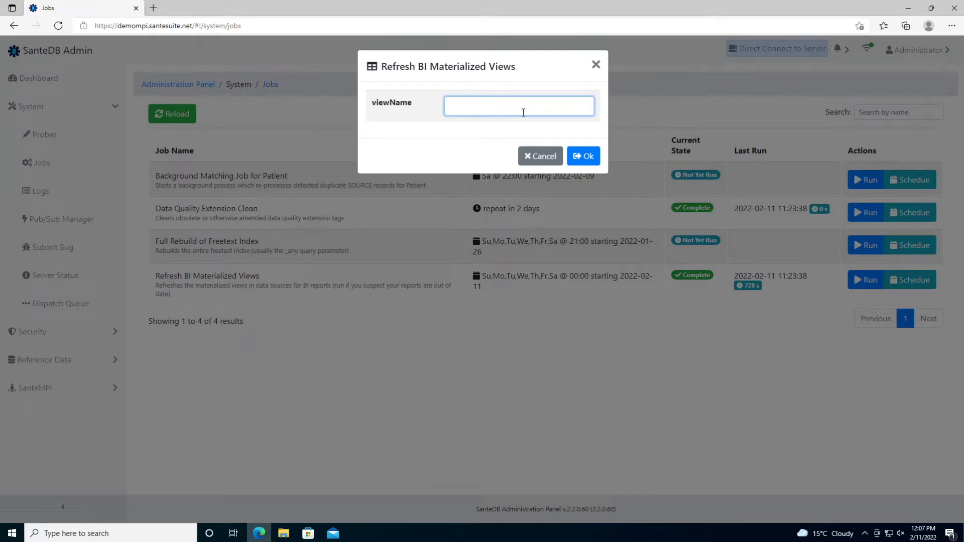
click(584, 156)
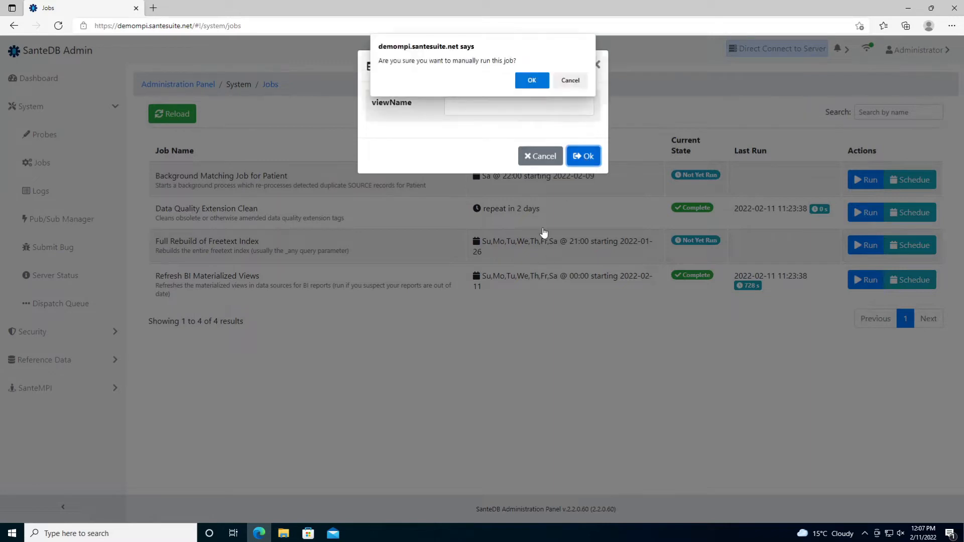
click(530, 80)
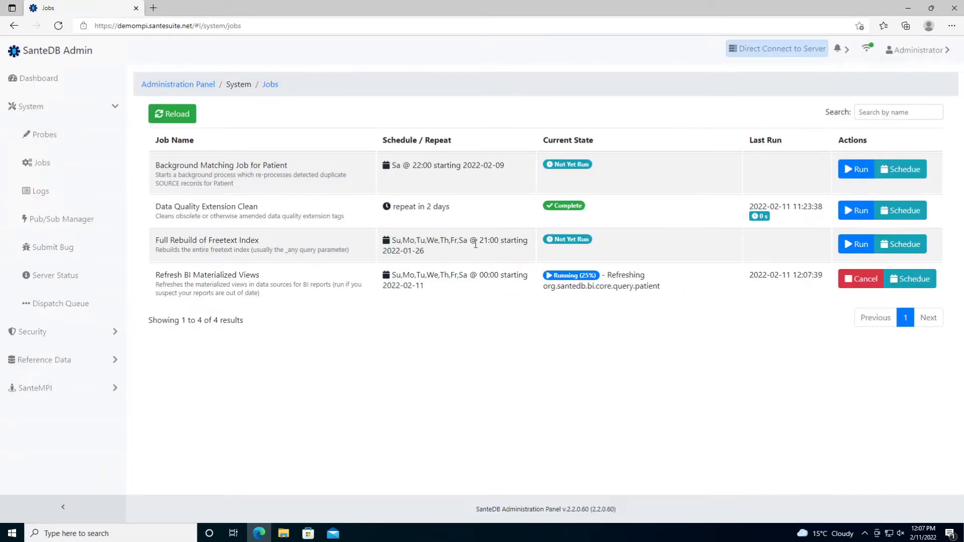
- Reload the Jobs list twice to follow the running job's progress
click(194, 118)
click(172, 113)
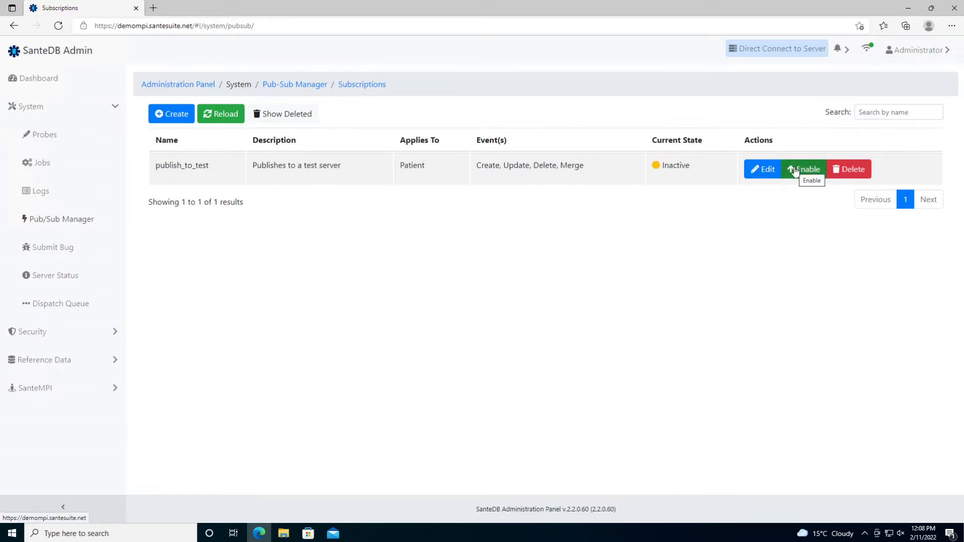
- Open the publish_to_test subscription for editing and scroll through its settings
click(763, 169)
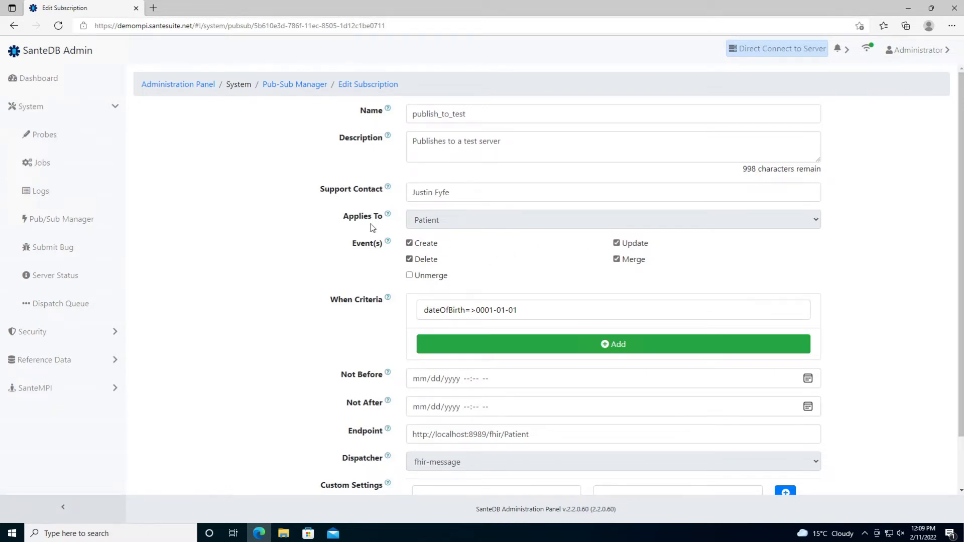
scroll(294, 324, down, 2)
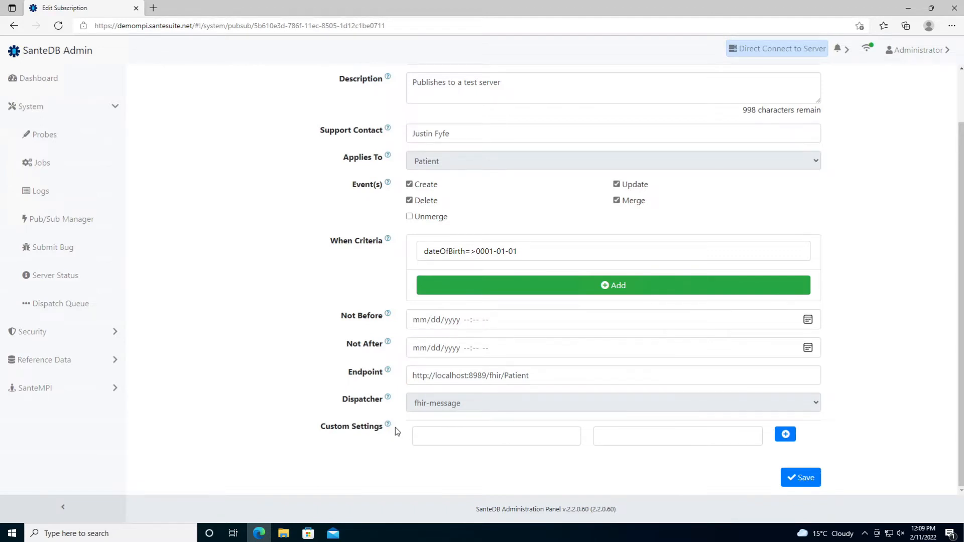
mouse_move(387, 425)
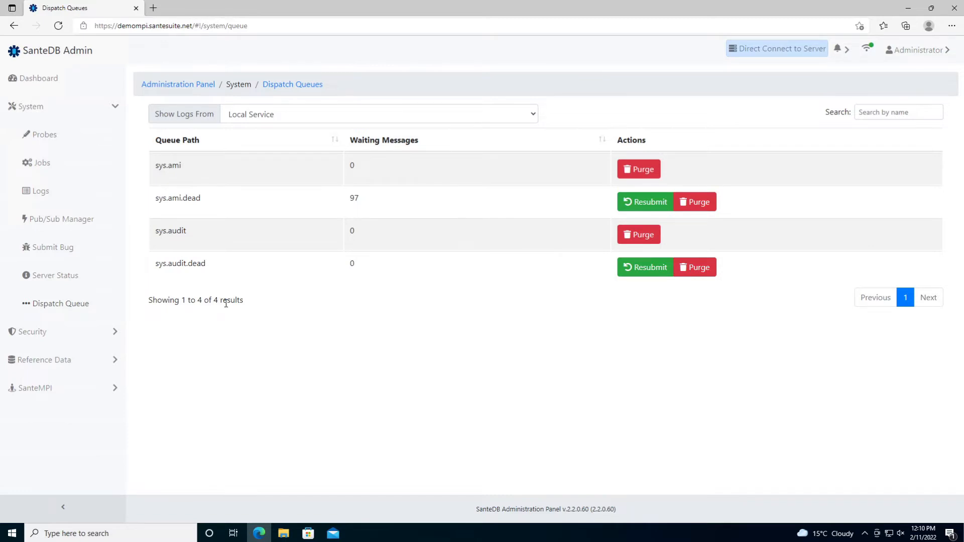
- Resubmit the sys.ami.dead messages twice, confirming each time, leaving 1 waiting
drag(157, 196, 197, 210)
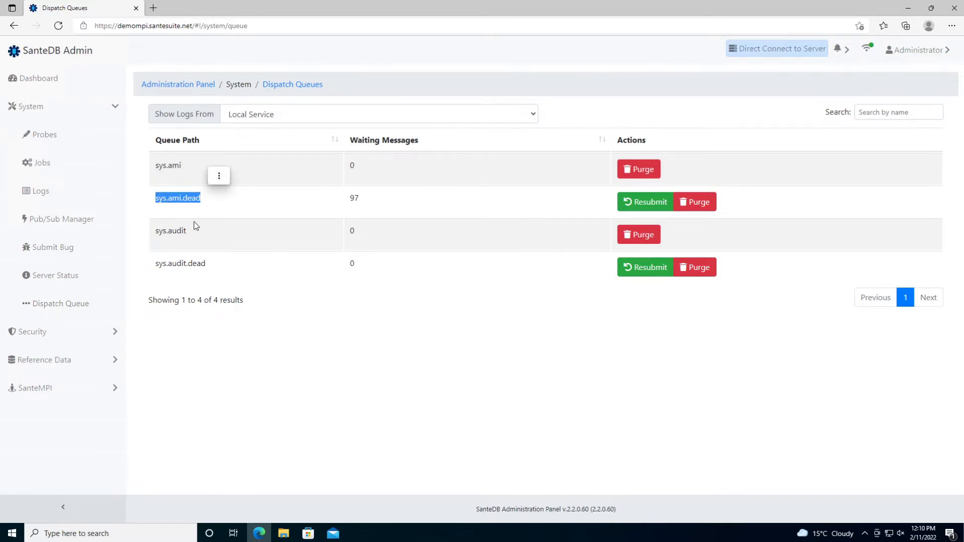
click(252, 180)
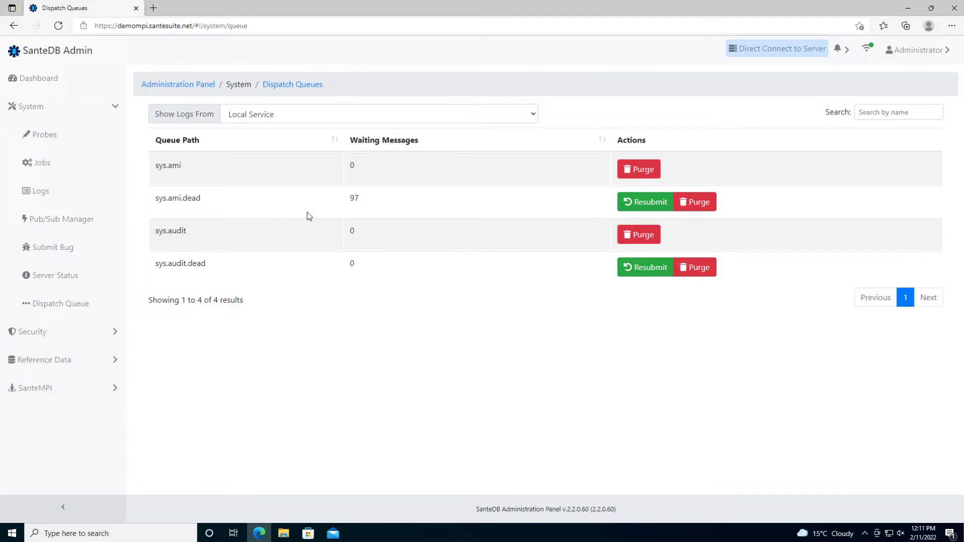
double_click(199, 200)
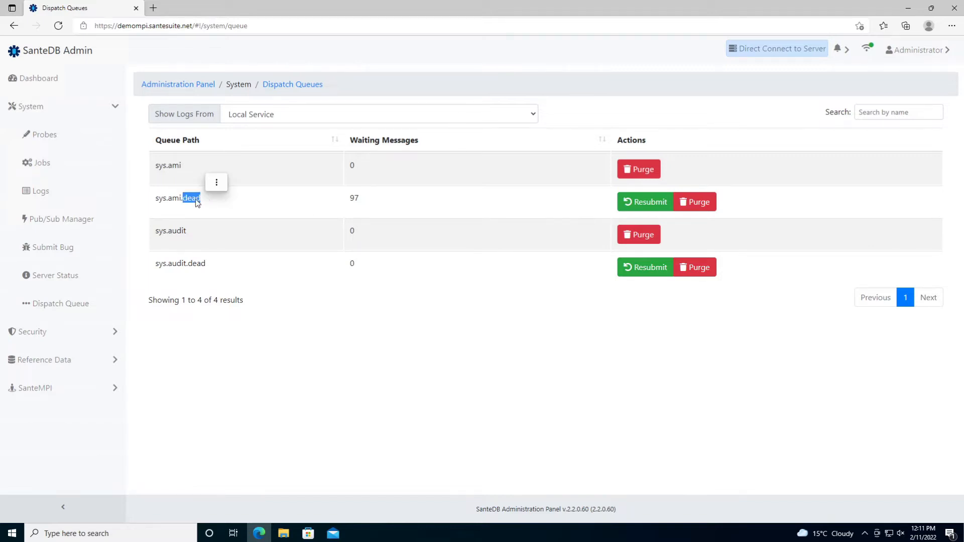
click(376, 205)
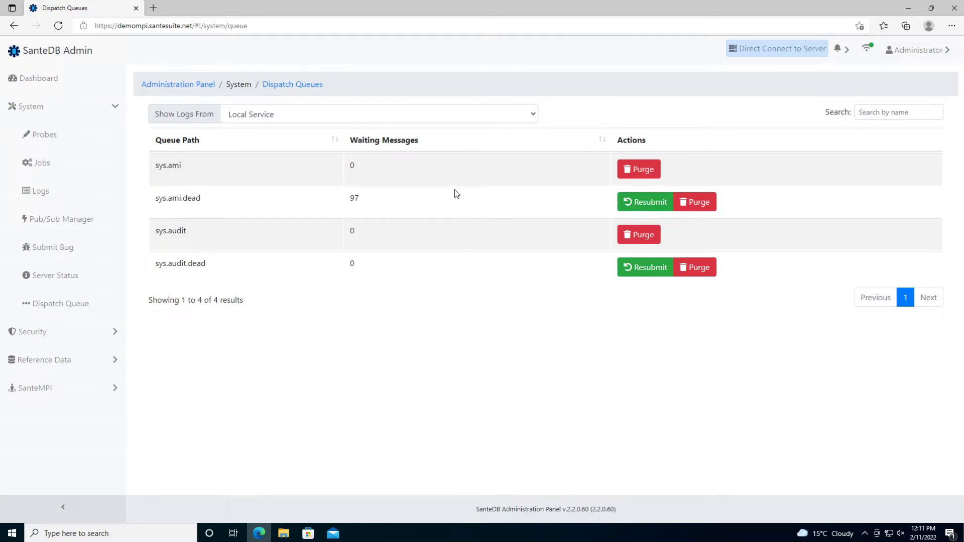
click(645, 203)
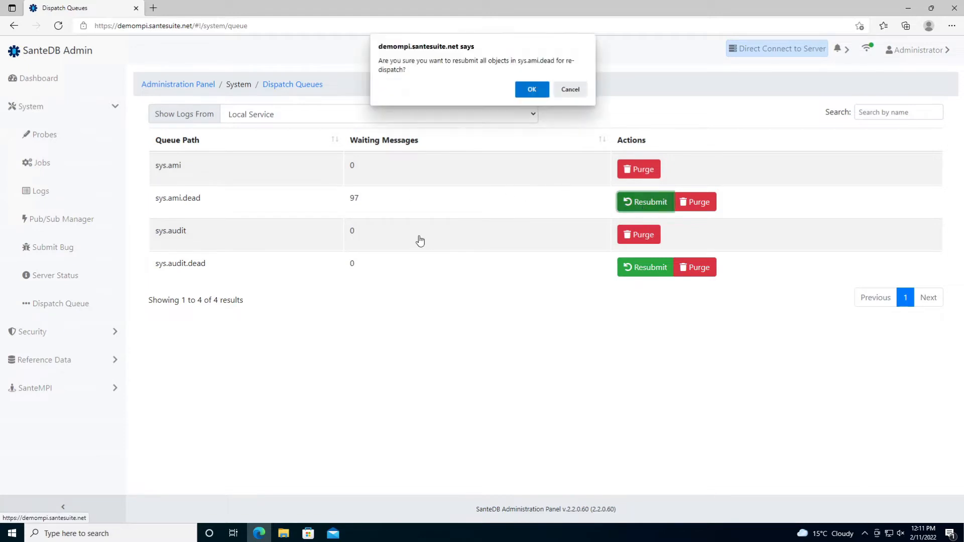
click(528, 89)
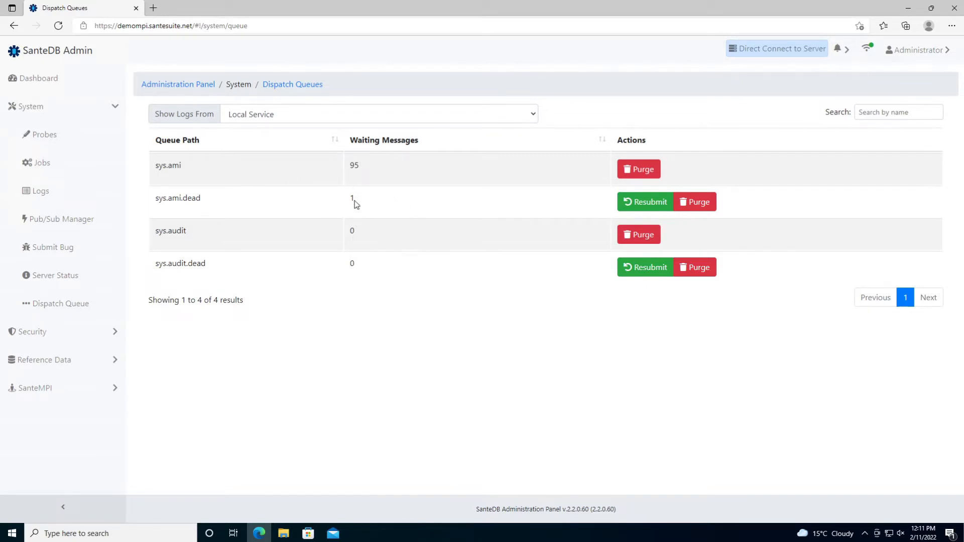
click(627, 203)
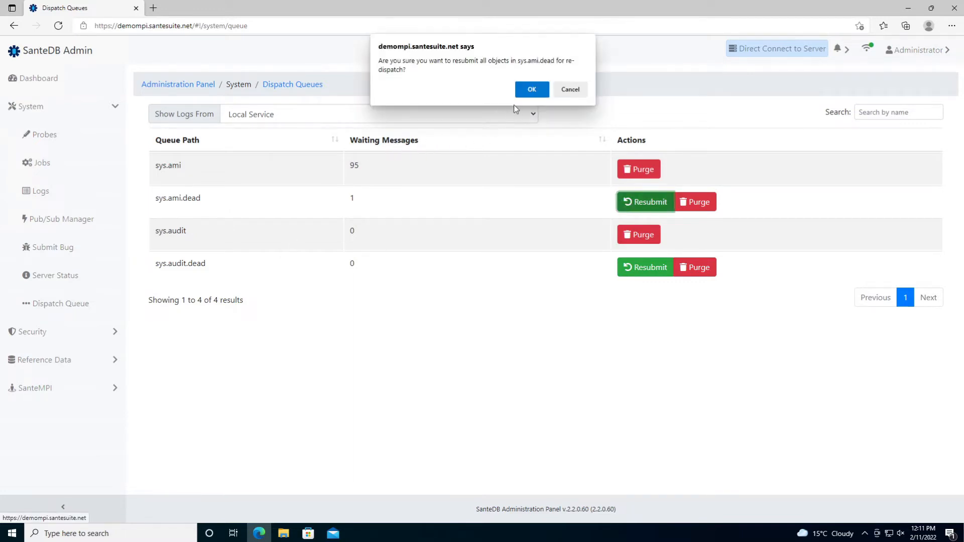
click(531, 90)
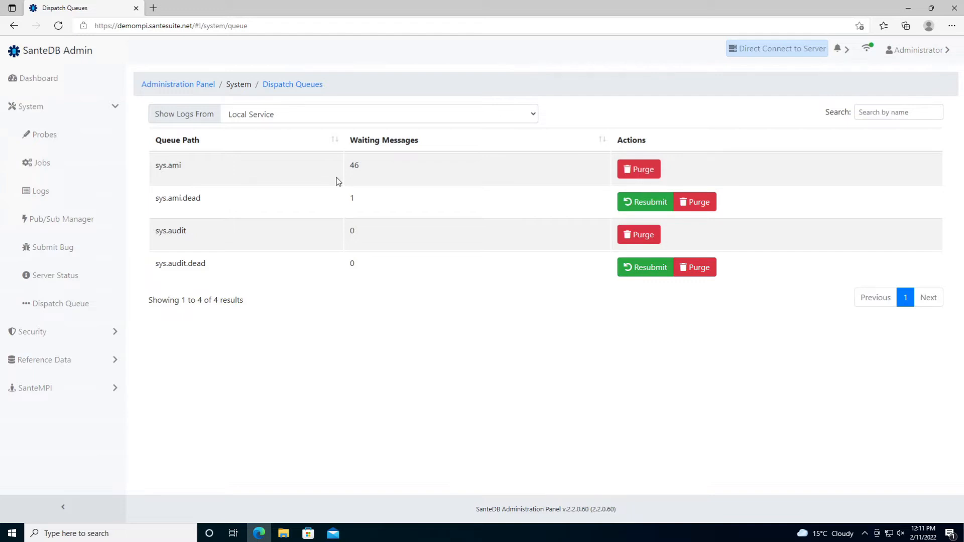
- Show dispatch queues from the Realm Service and highlight the first queue's path
click(324, 120)
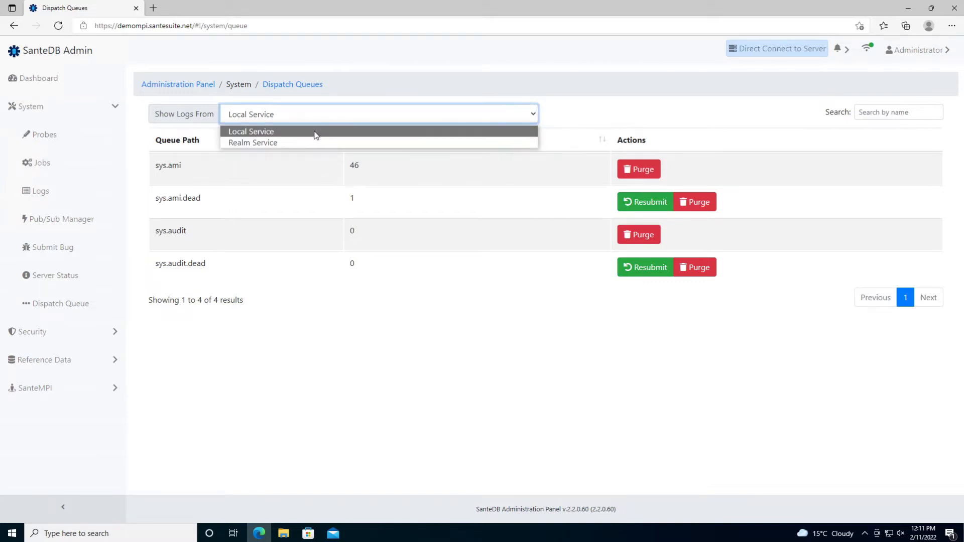
click(316, 121)
click(317, 120)
click(317, 142)
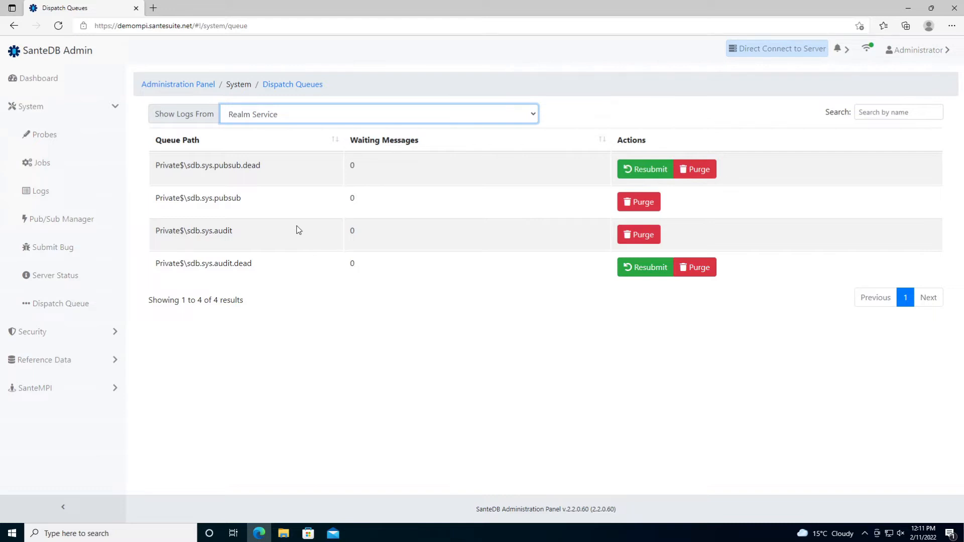
drag(157, 166, 266, 166)
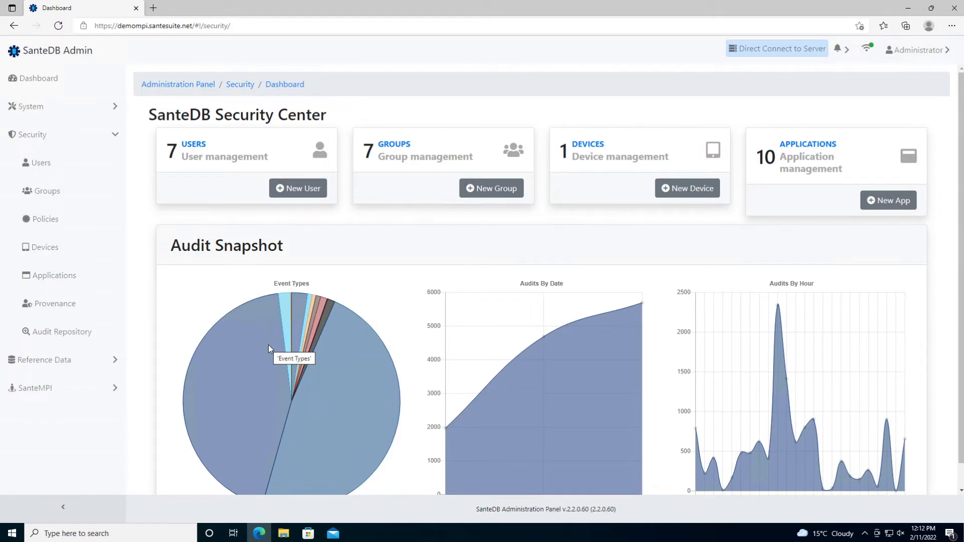
- Bring up the Security Users list of accounts
click(57, 163)
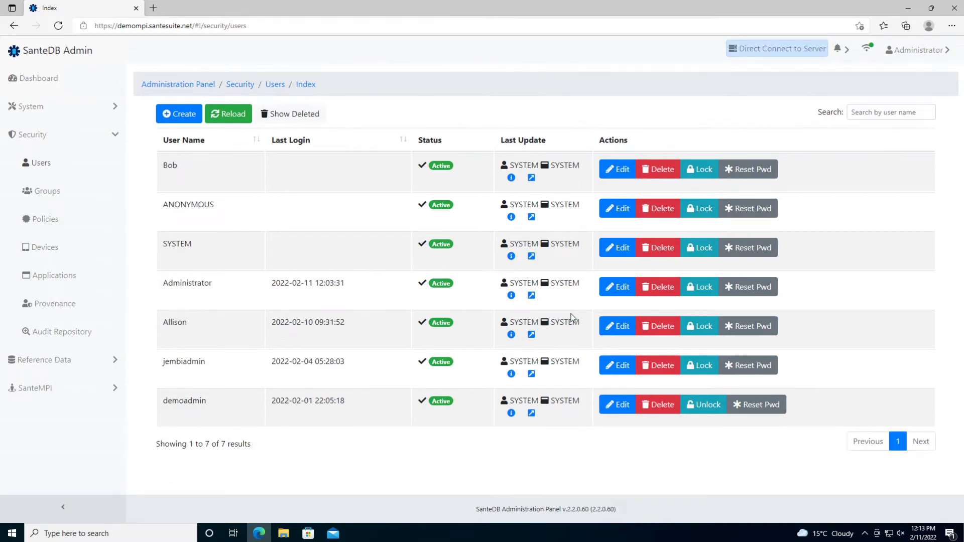
- Open the clinical staff user's account details and scroll down through them
click(614, 326)
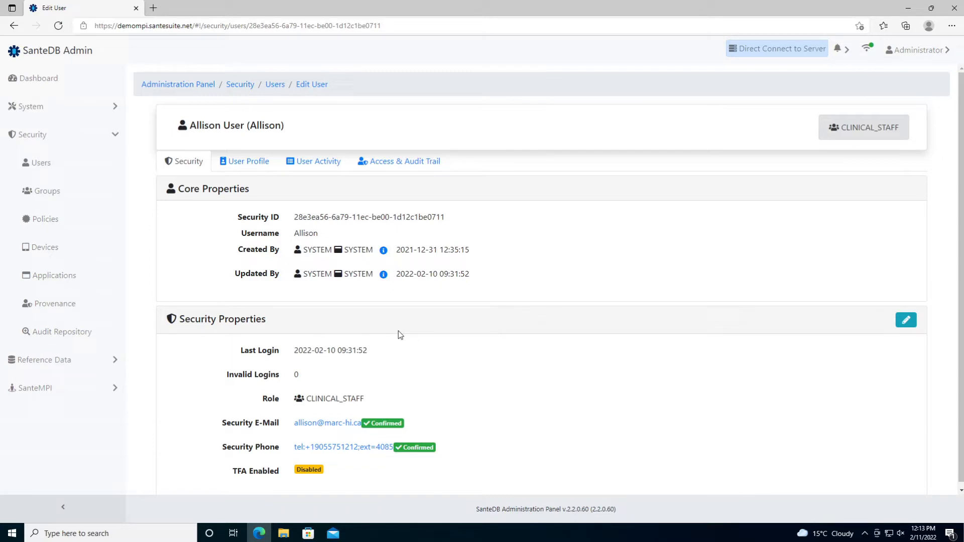
scroll(398, 331, down, 1)
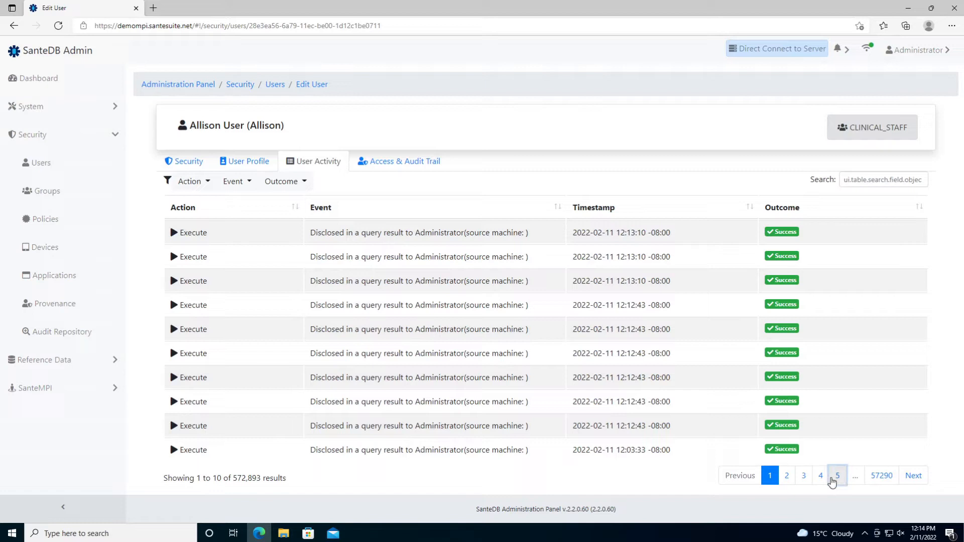
- Jump to page 5 of the user's activity, then view the Access & Audit Trail
click(837, 476)
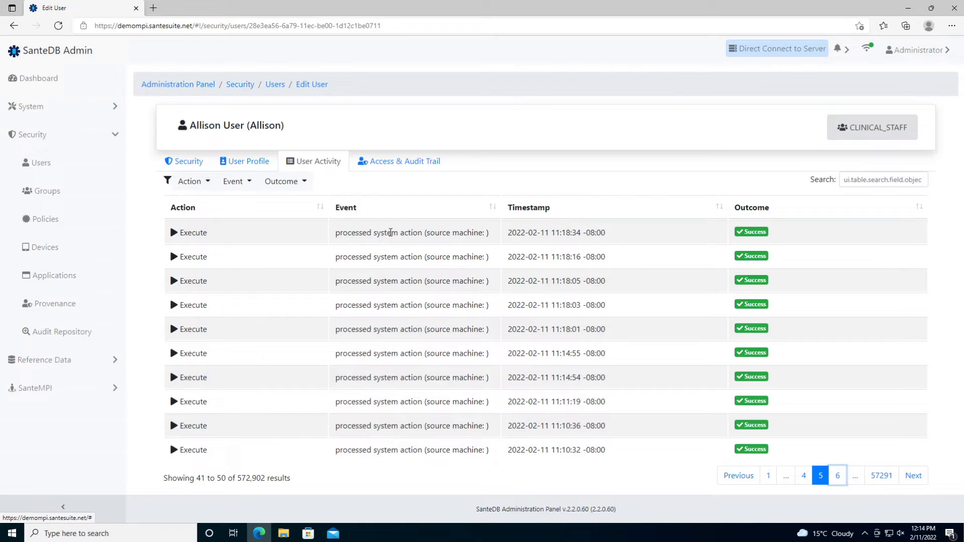
click(390, 164)
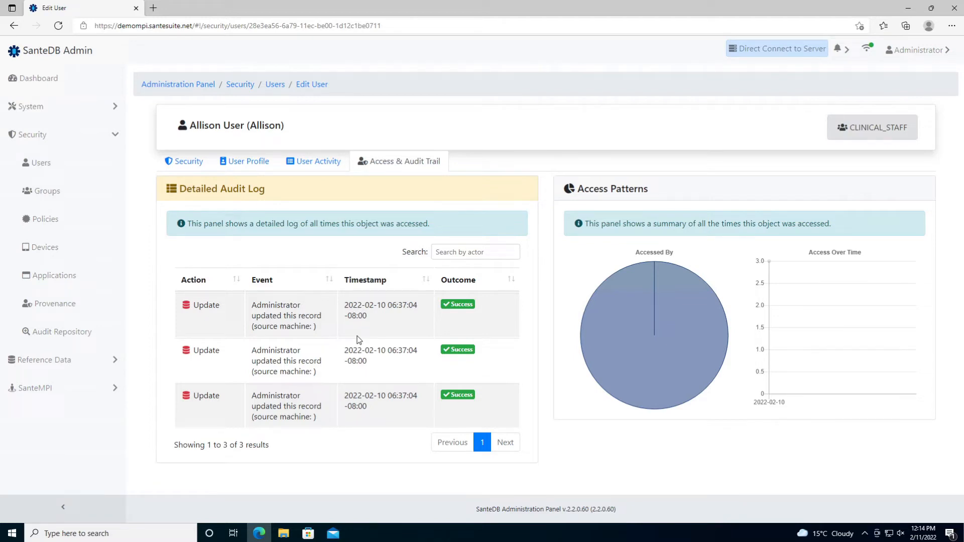
- Go from the ADMINISTRATORS group's access history to the Audit Repository listing all security events
click(95, 195)
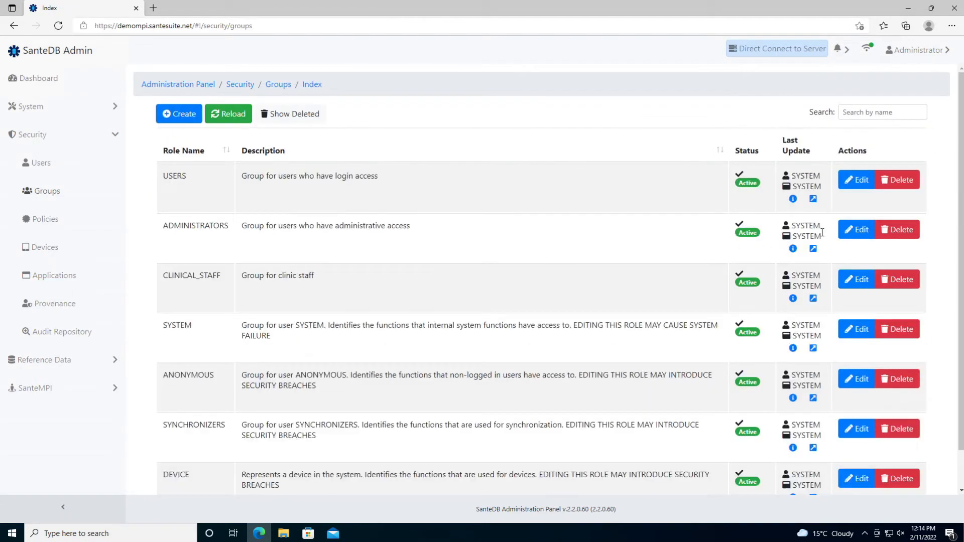
click(857, 235)
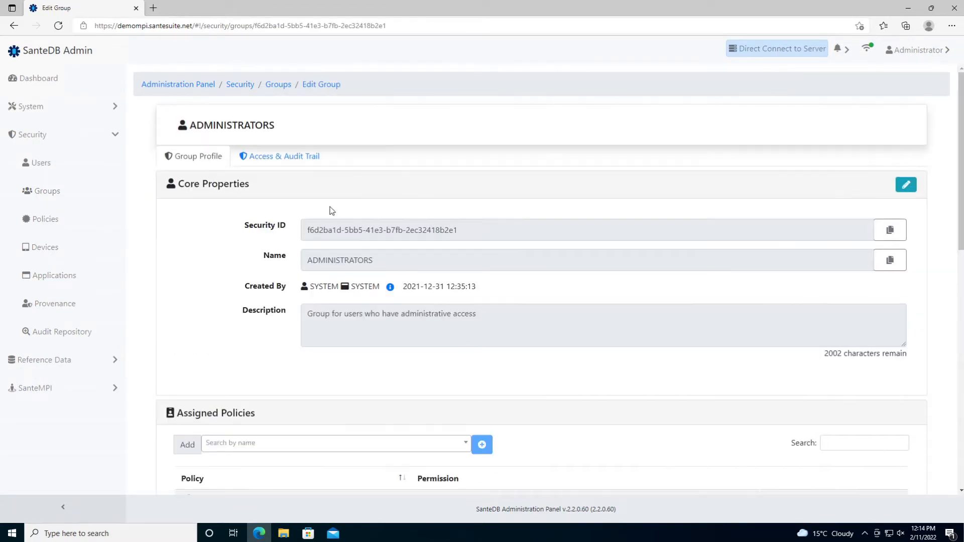
click(304, 164)
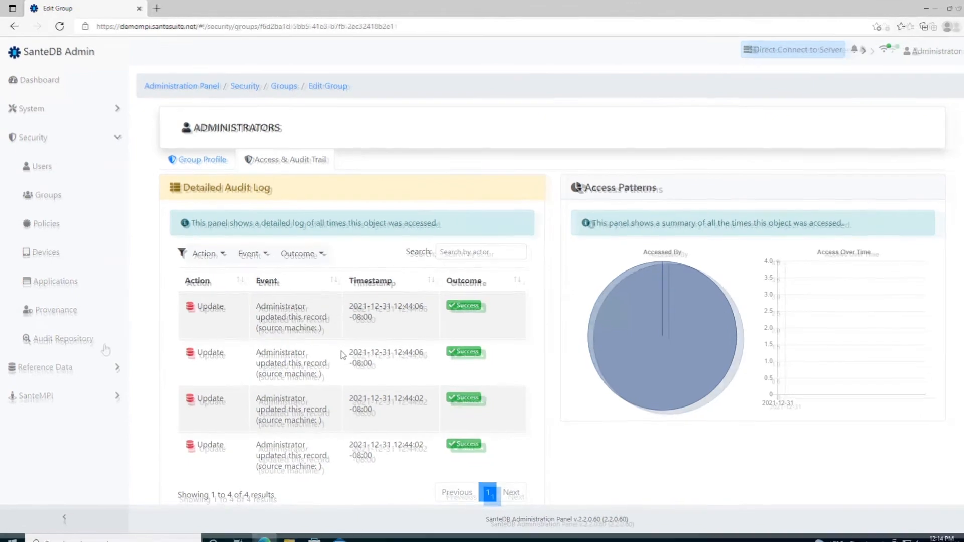
click(95, 340)
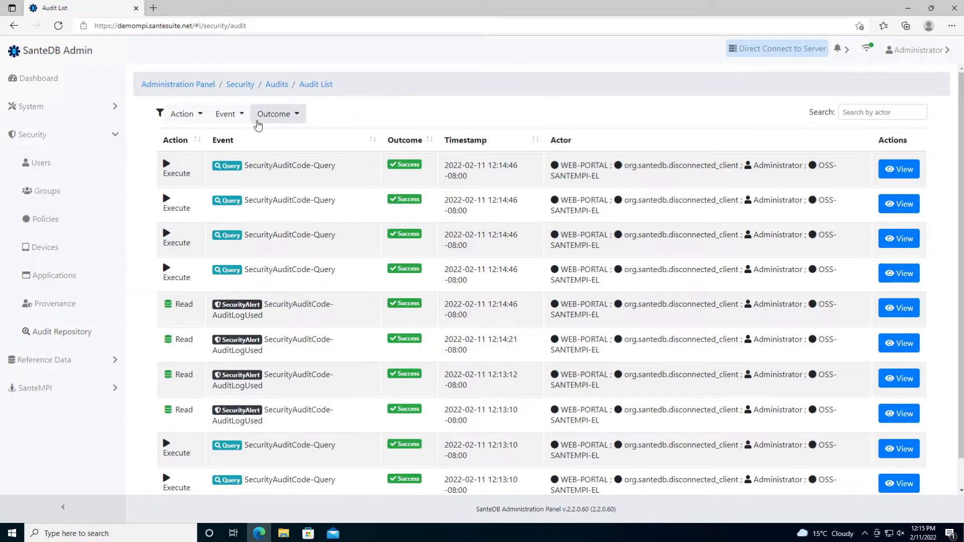
- Filter the audit list to Major Fail outcome and Authentication event type
click(258, 125)
click(280, 185)
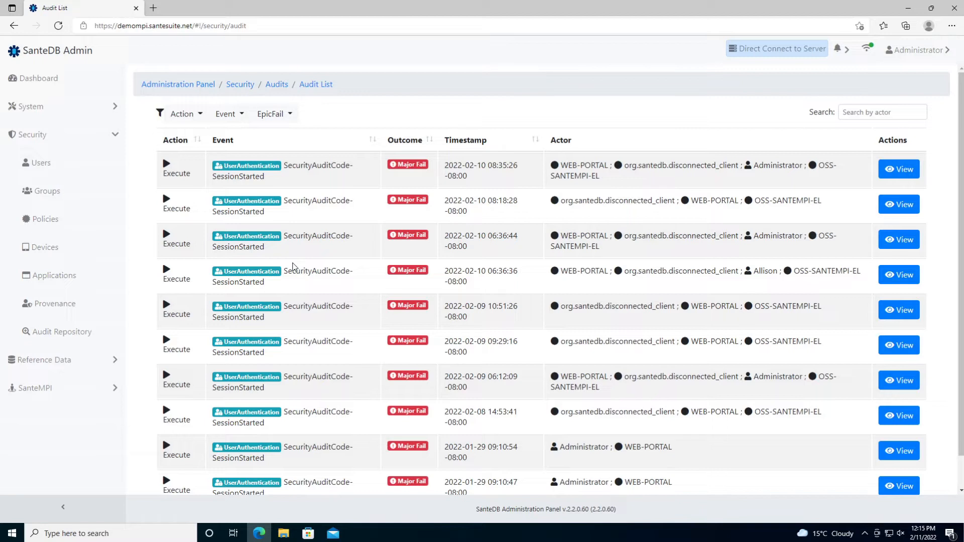
click(229, 115)
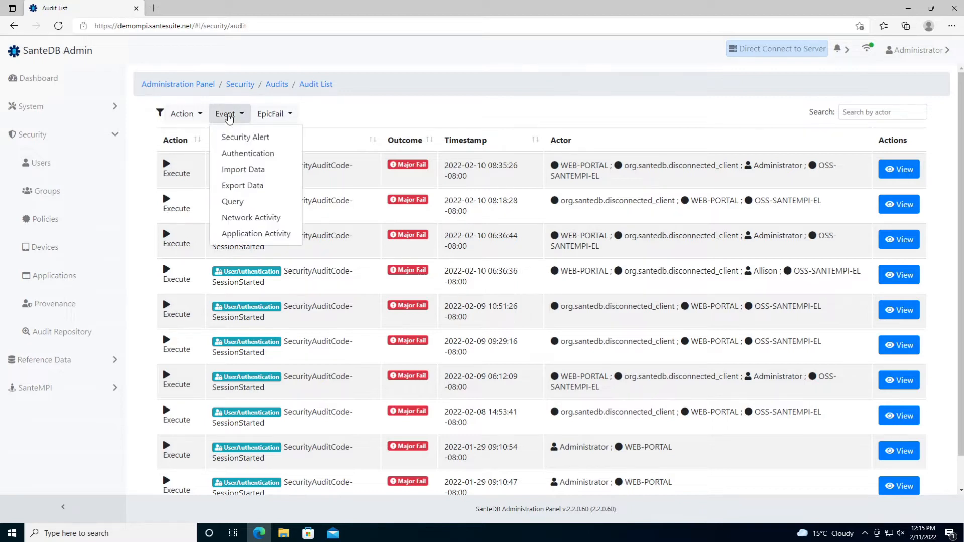
click(239, 154)
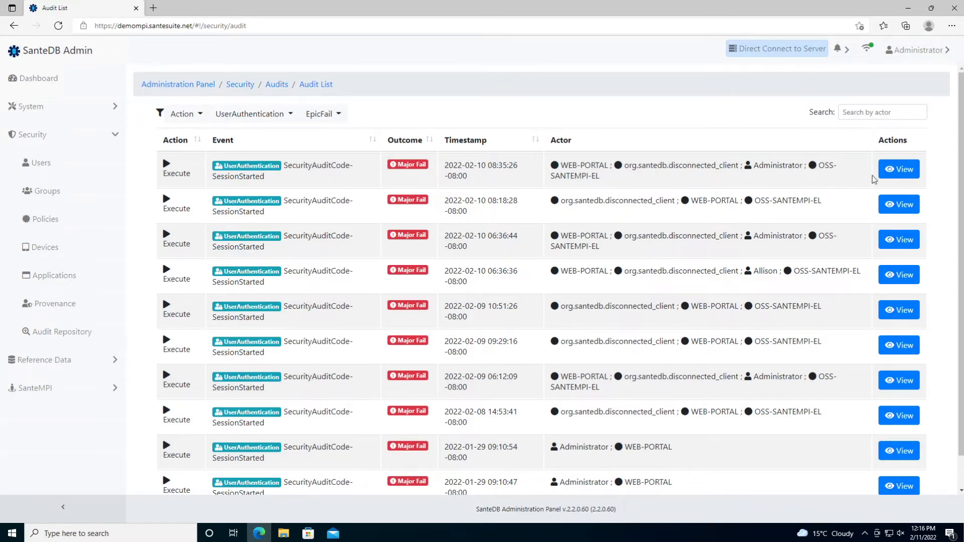
click(918, 166)
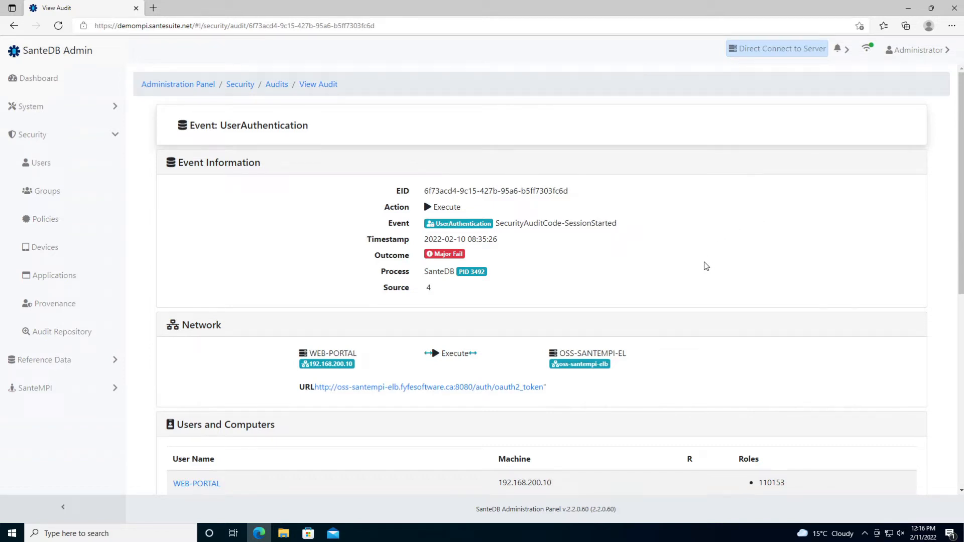
scroll(706, 266, down, 1)
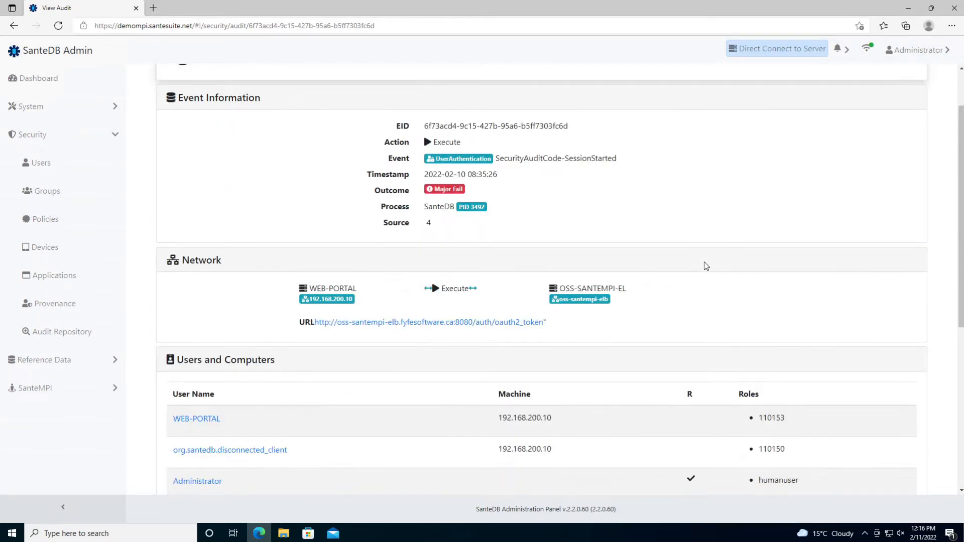
scroll(706, 267, down, 1)
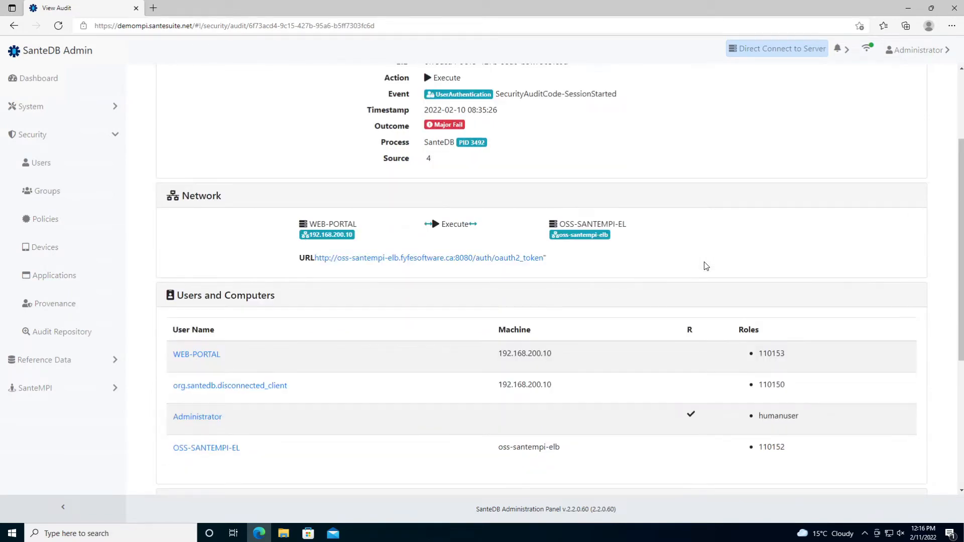
scroll(706, 266, down, 4)
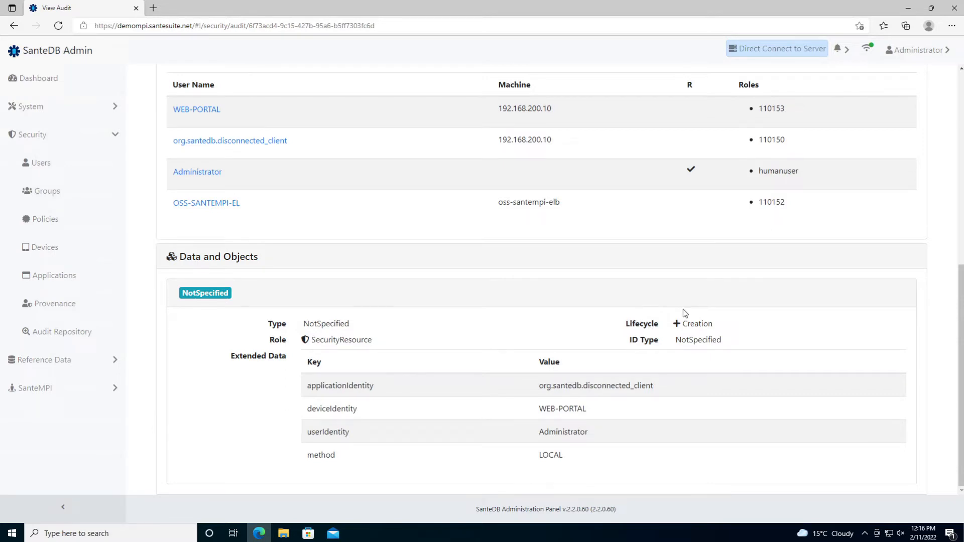
- Back in the audit list, search by the user's name as actor and view their latest session-stopped entry
key(alt+Left)
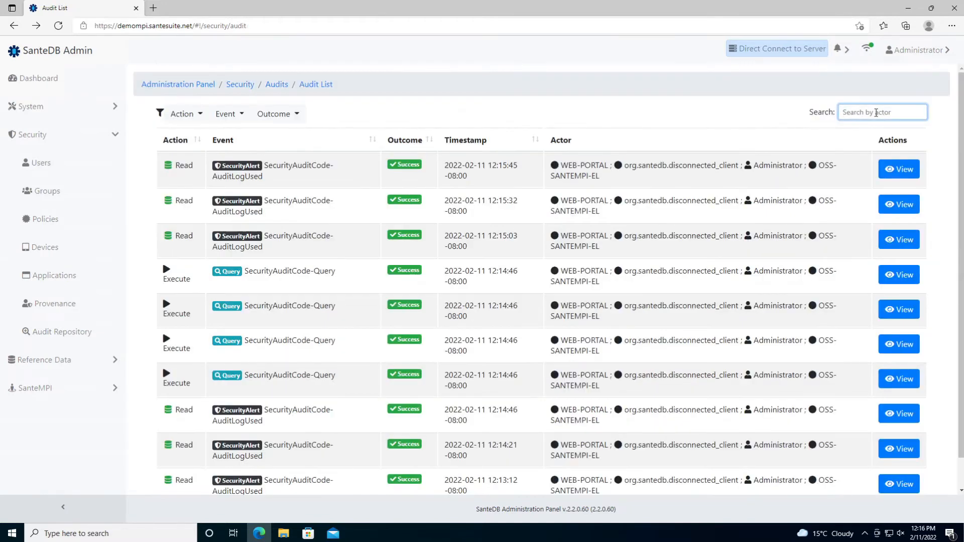
text(allison)
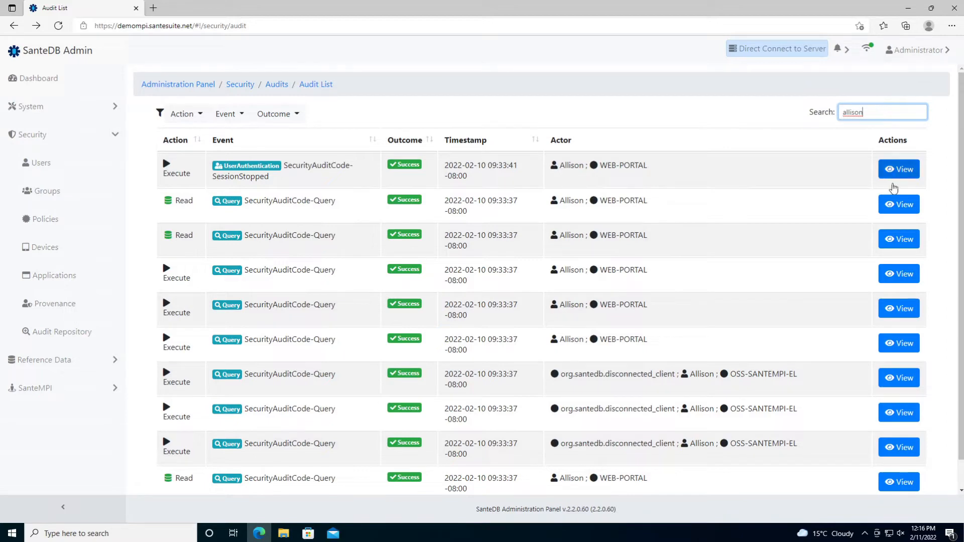
click(894, 204)
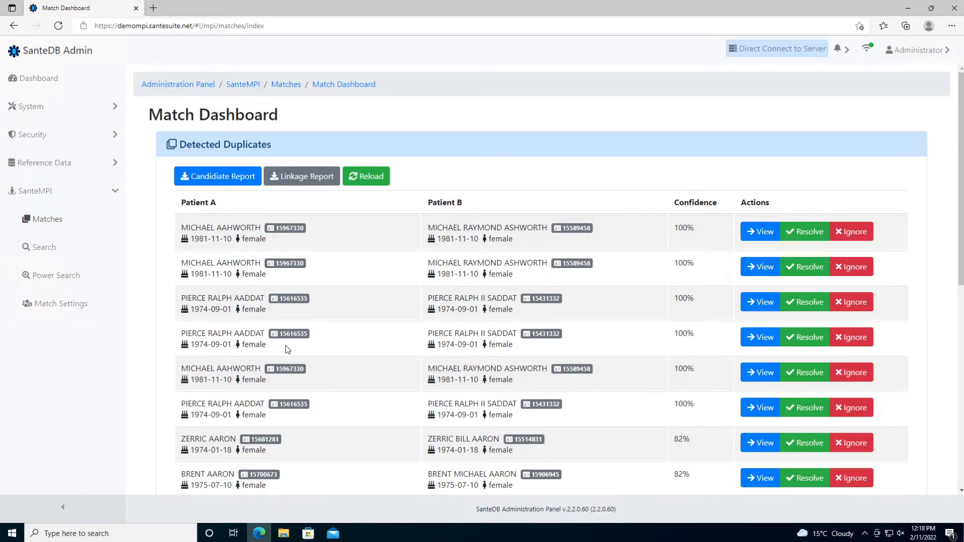
scroll(288, 350, down, 4)
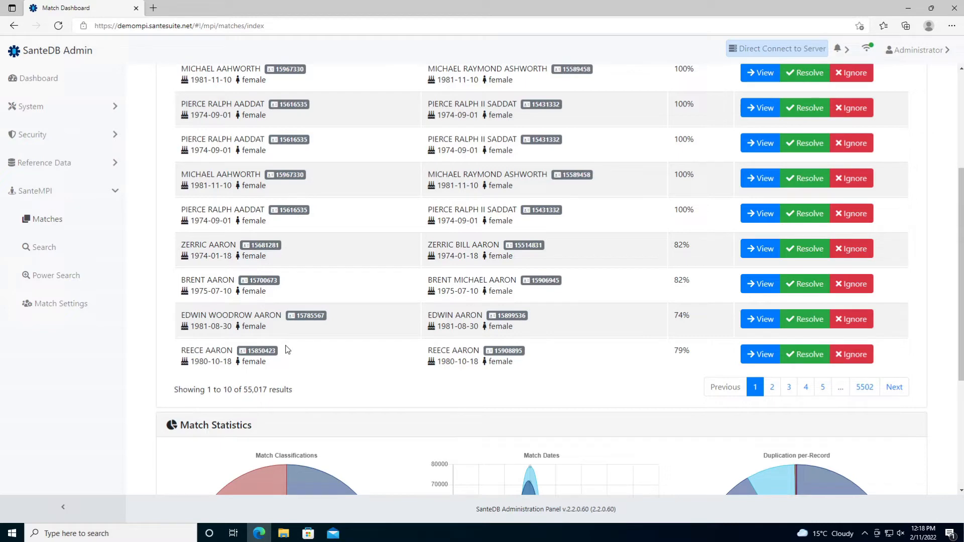
scroll(288, 350, down, 4)
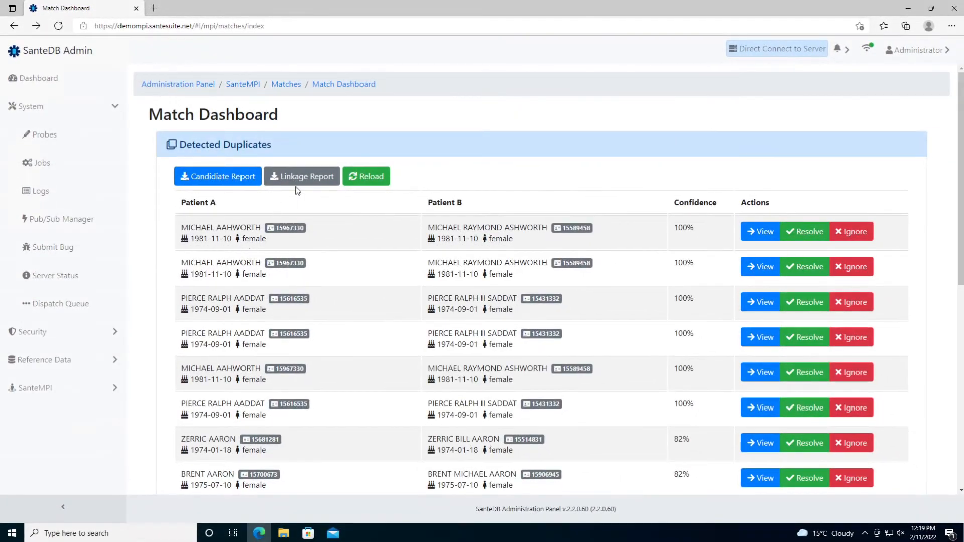
- Download the linkage report, keep the .xml file despite the warning, and dismiss the open-with prompt
click(297, 182)
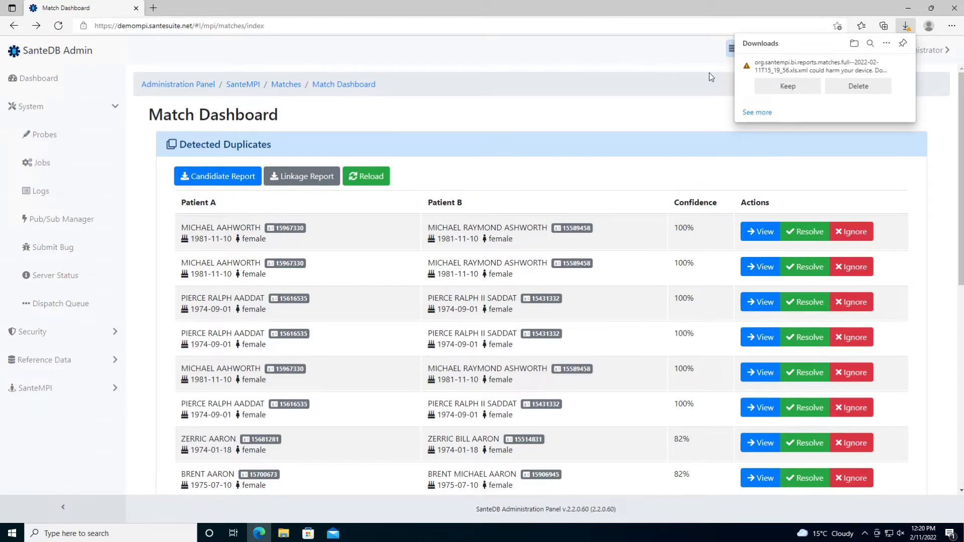
click(775, 88)
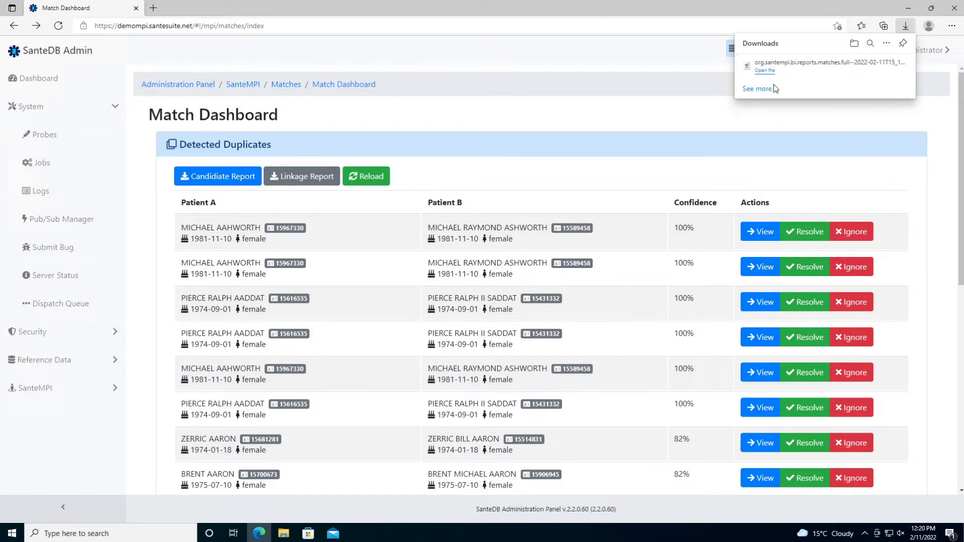
click(766, 71)
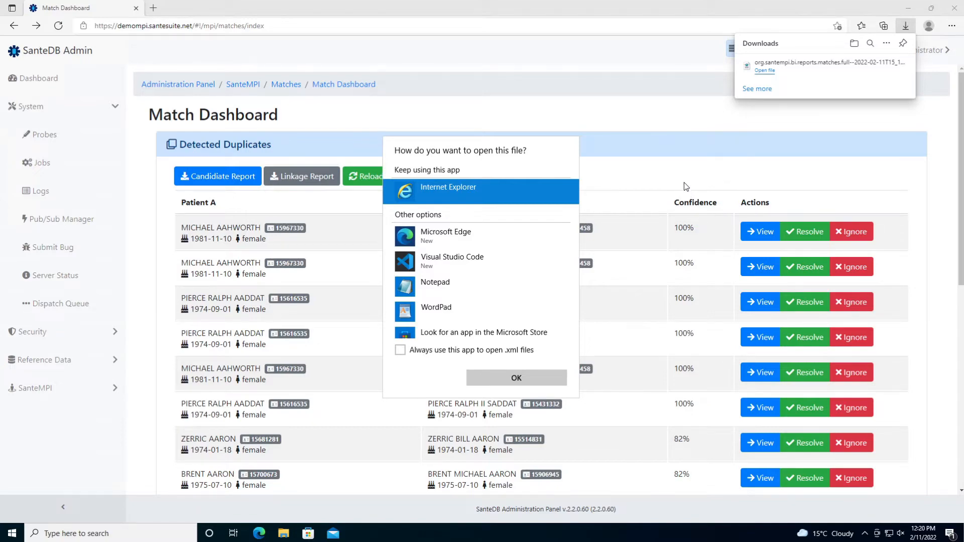
click(684, 182)
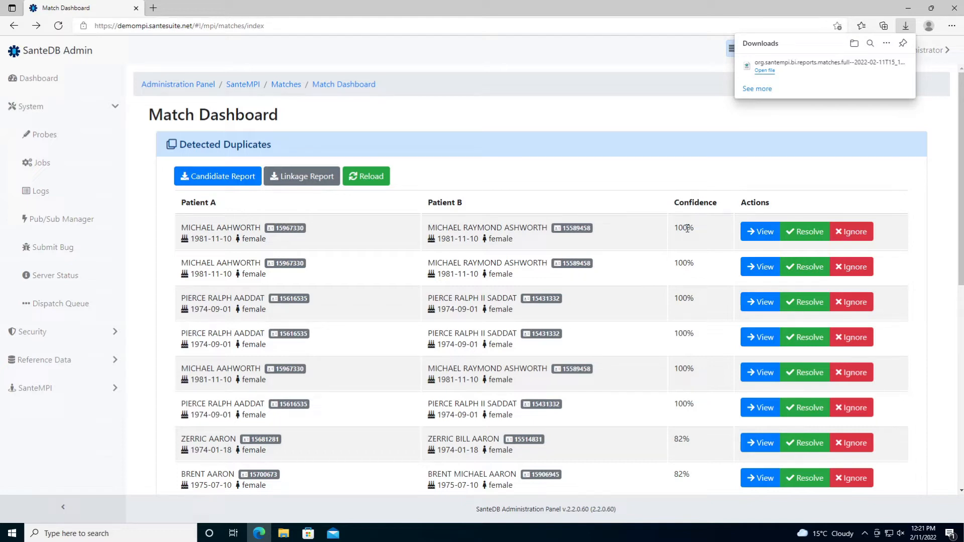
- Resolve the two 100%-confidence duplicate pairs, confirming each candidate's attachment to the master record
click(816, 234)
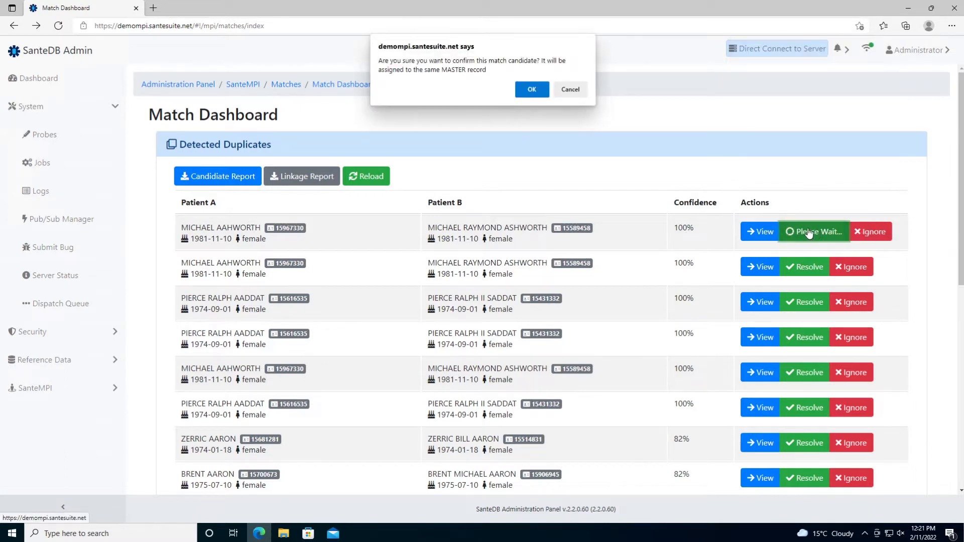
click(531, 90)
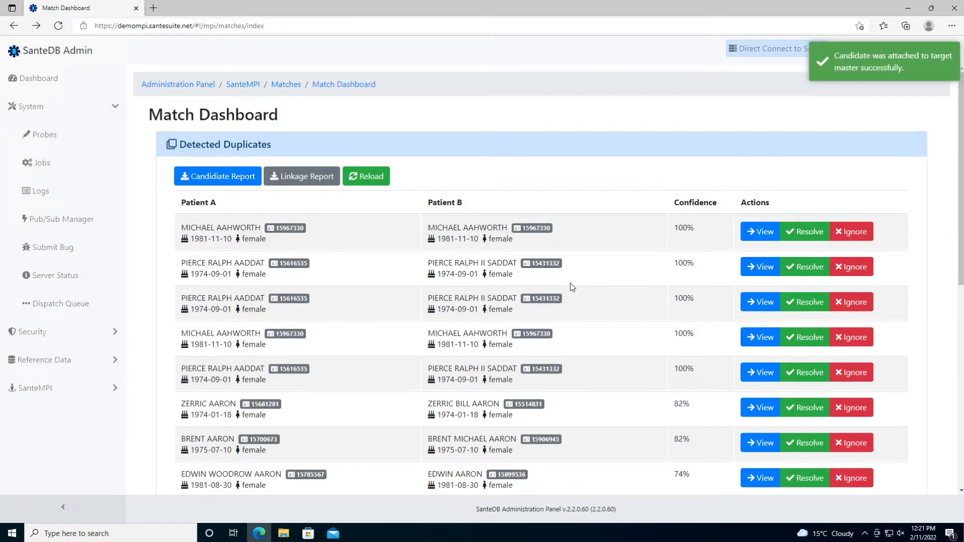
click(805, 231)
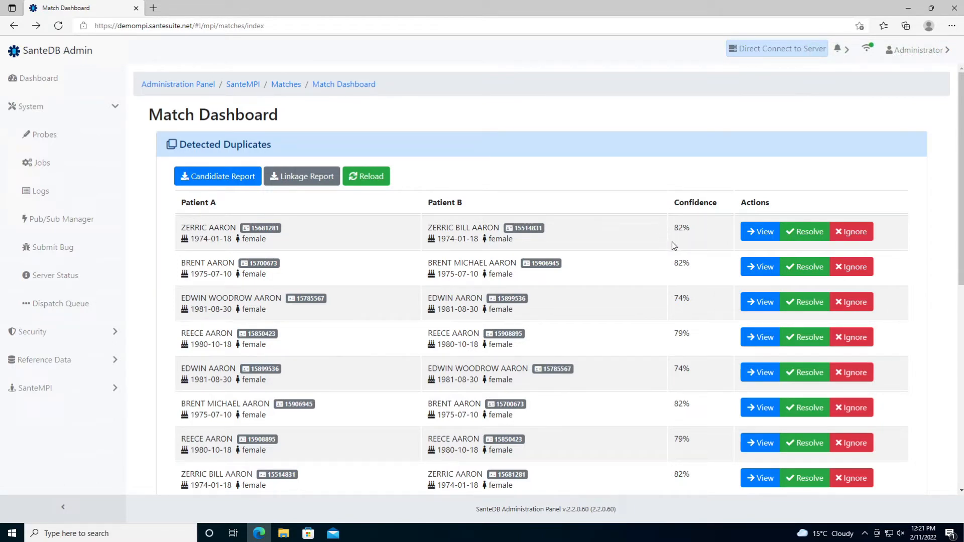
click(764, 234)
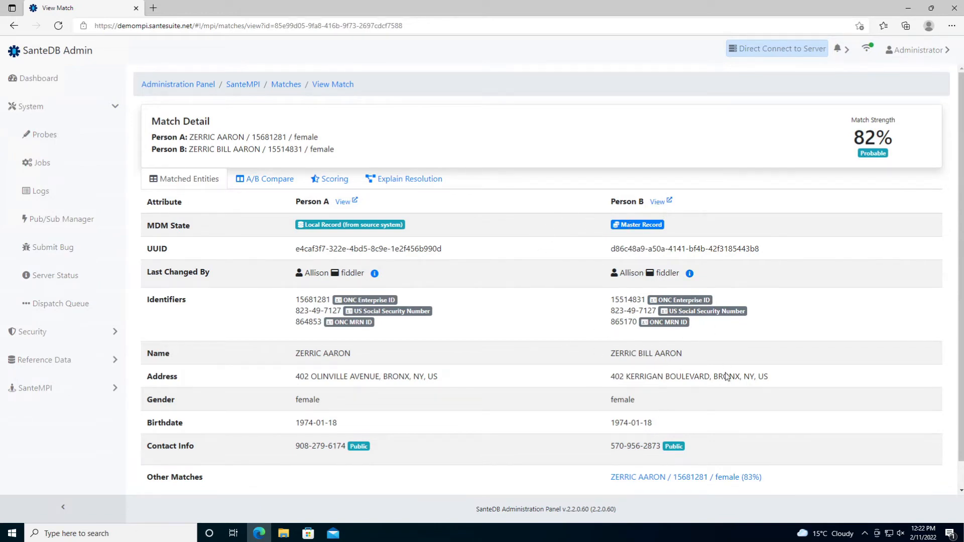
scroll(635, 425, down, 1)
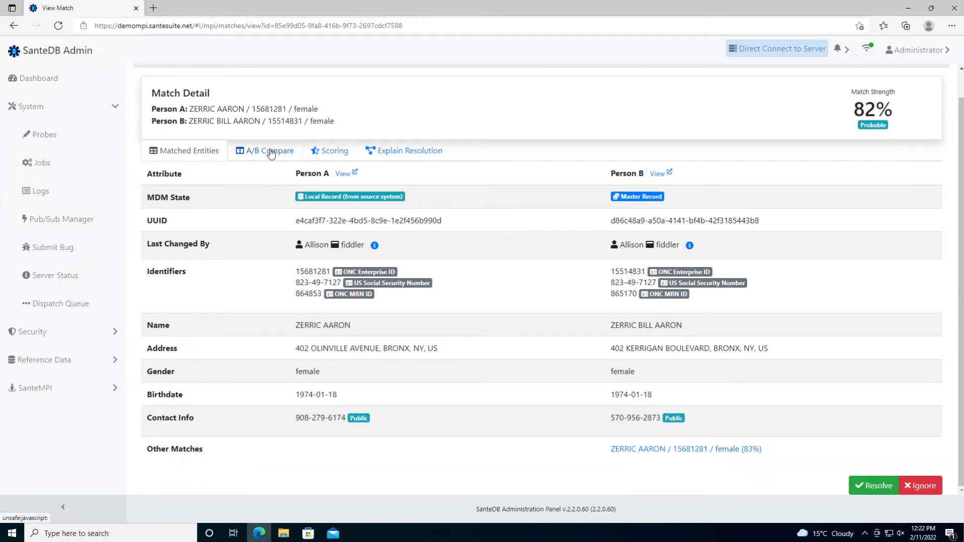
click(271, 153)
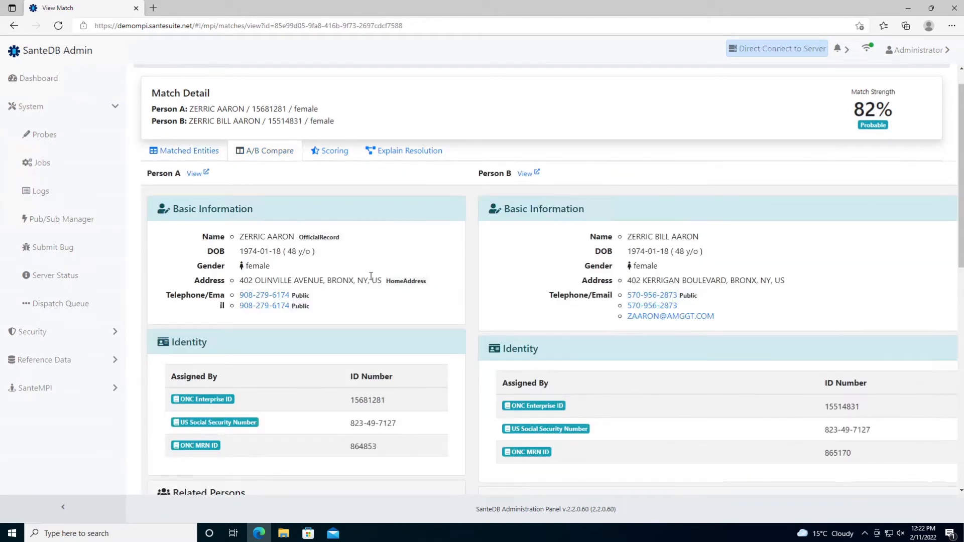
scroll(371, 277, down, 5)
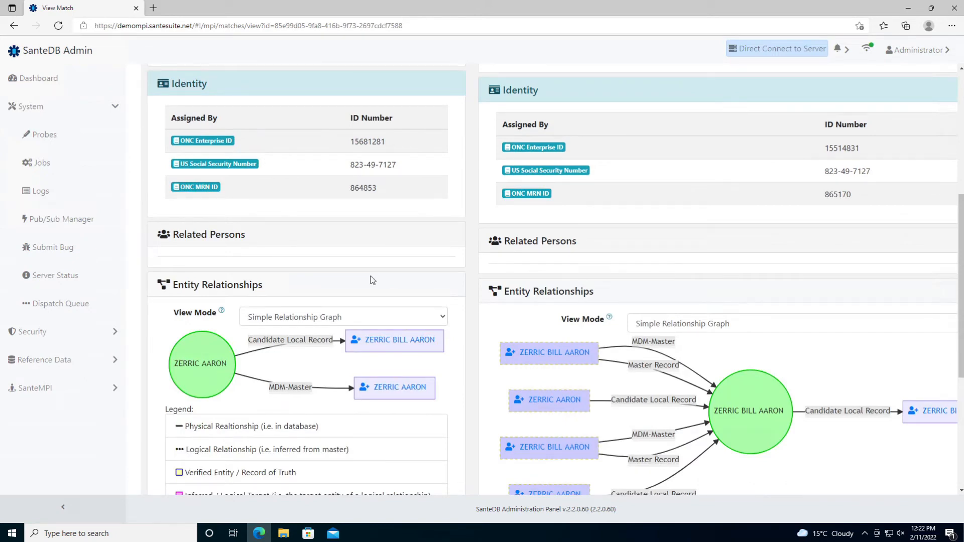
scroll(372, 280, up, 6)
click(334, 180)
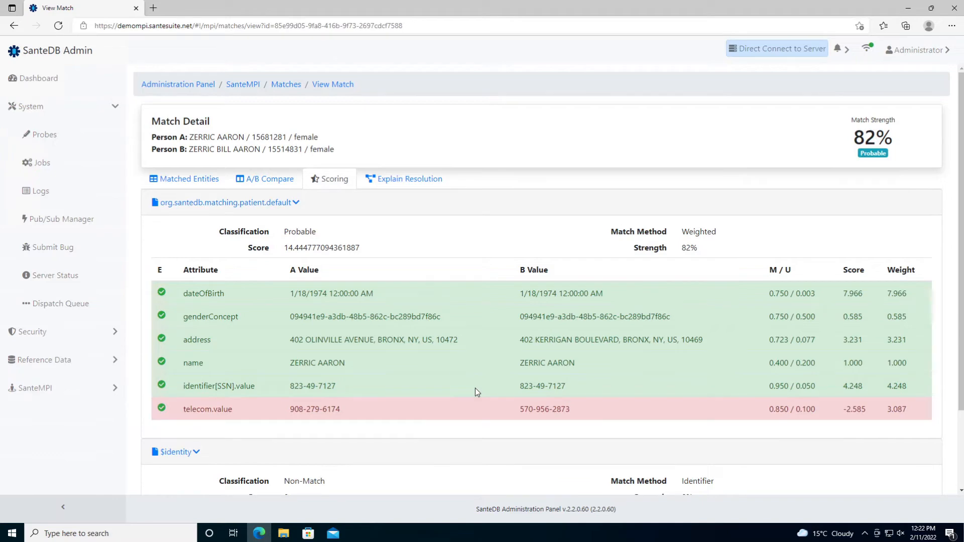
scroll(476, 388, down, 2)
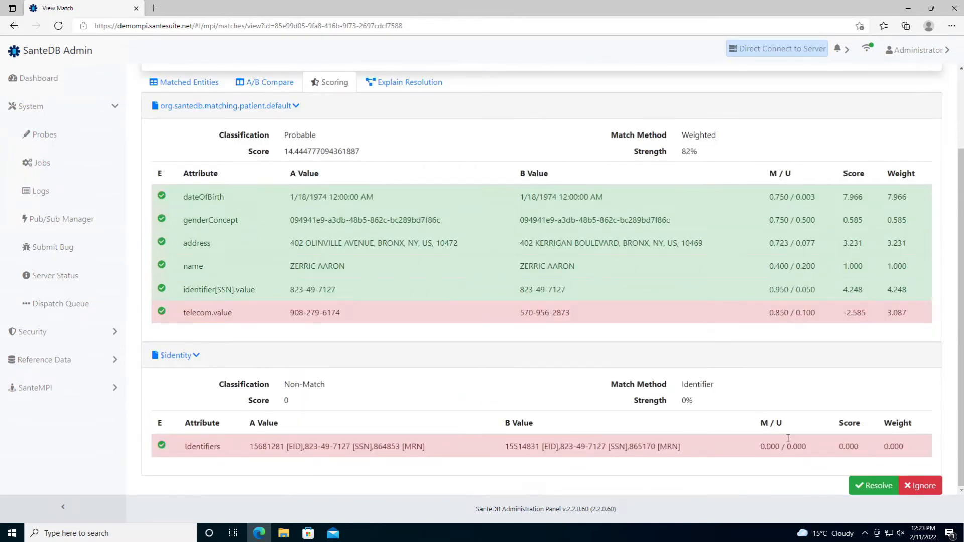
click(907, 482)
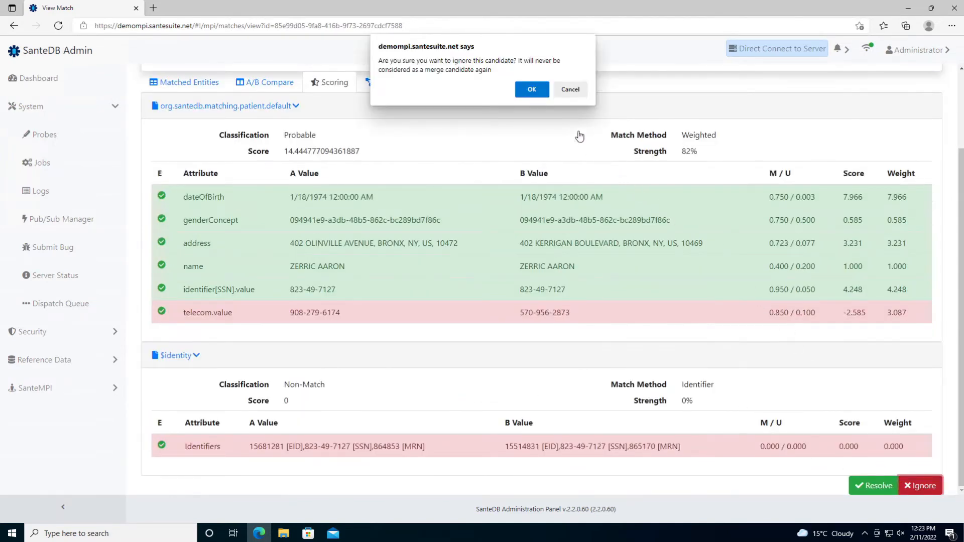
click(526, 93)
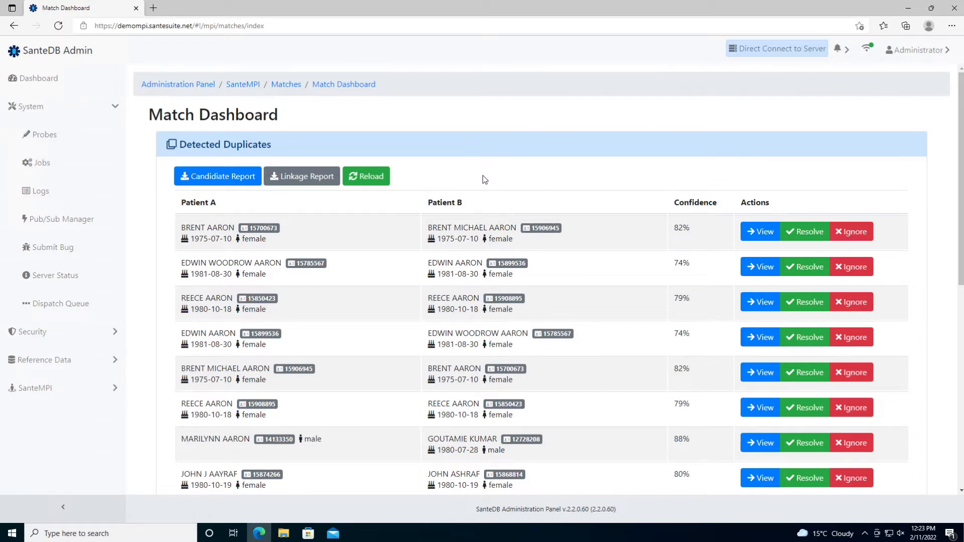
key(alt+Left)
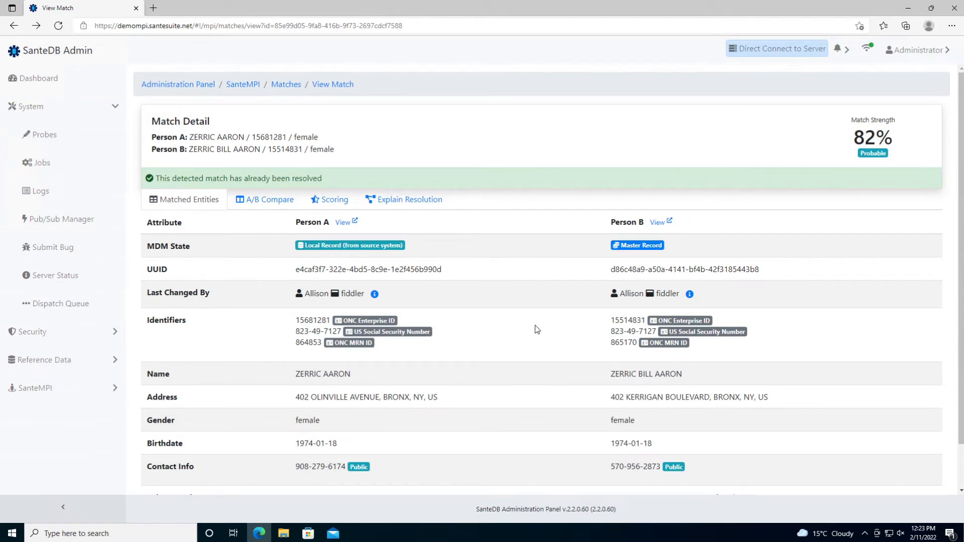
- Open Person B's master record and show its Master Data Management local and candidate records
click(657, 223)
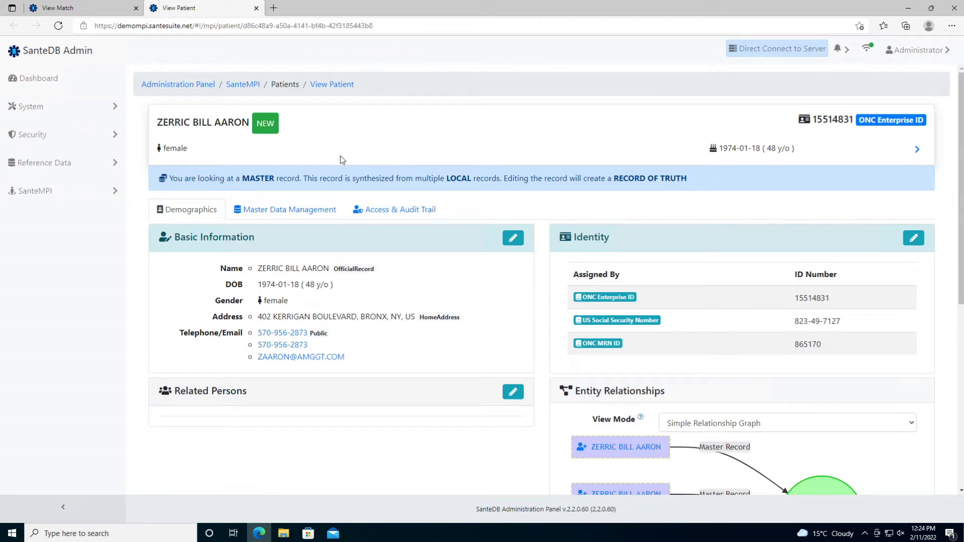
click(259, 210)
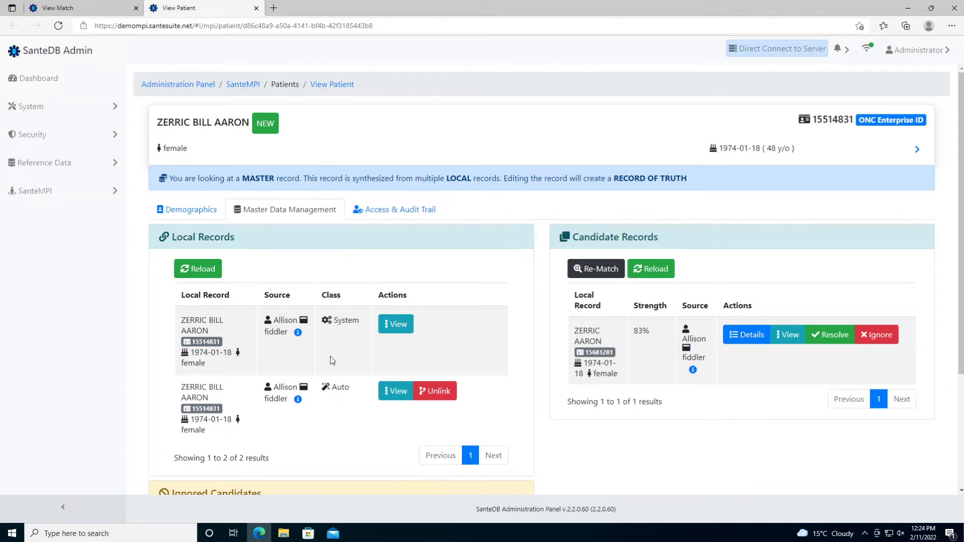
- Highlight the System and Auto classifications of the two local records
drag(328, 324, 359, 323)
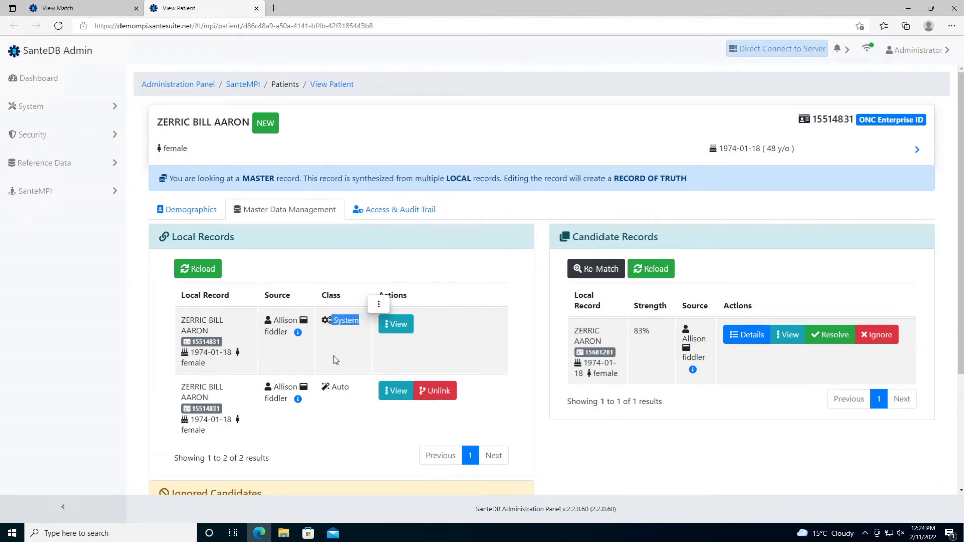
drag(331, 388, 344, 388)
click(351, 370)
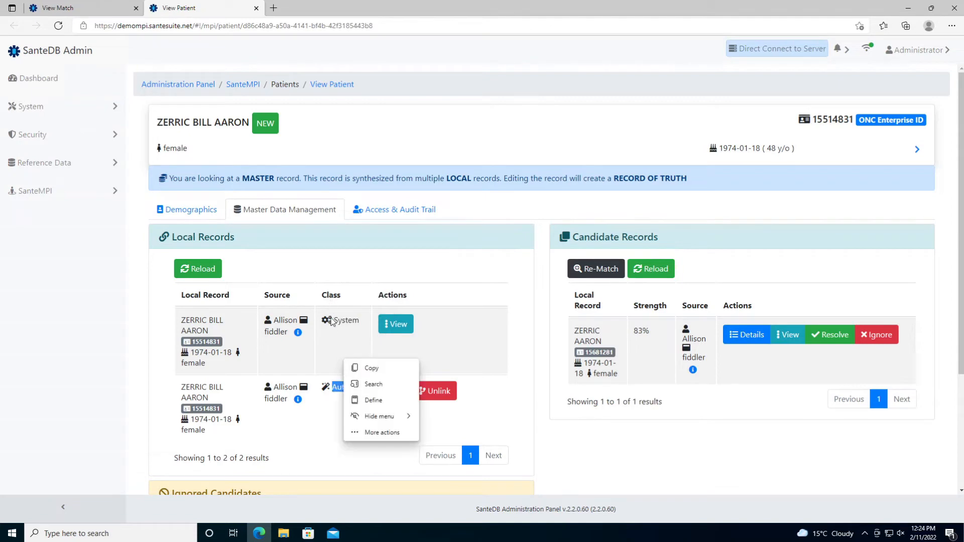
click(335, 342)
double_click(346, 388)
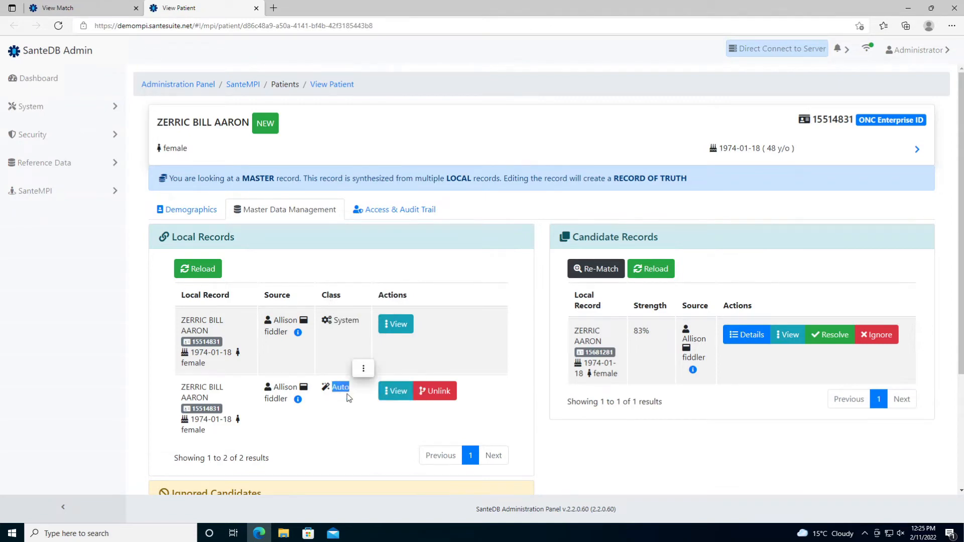
scroll(349, 398, down, 3)
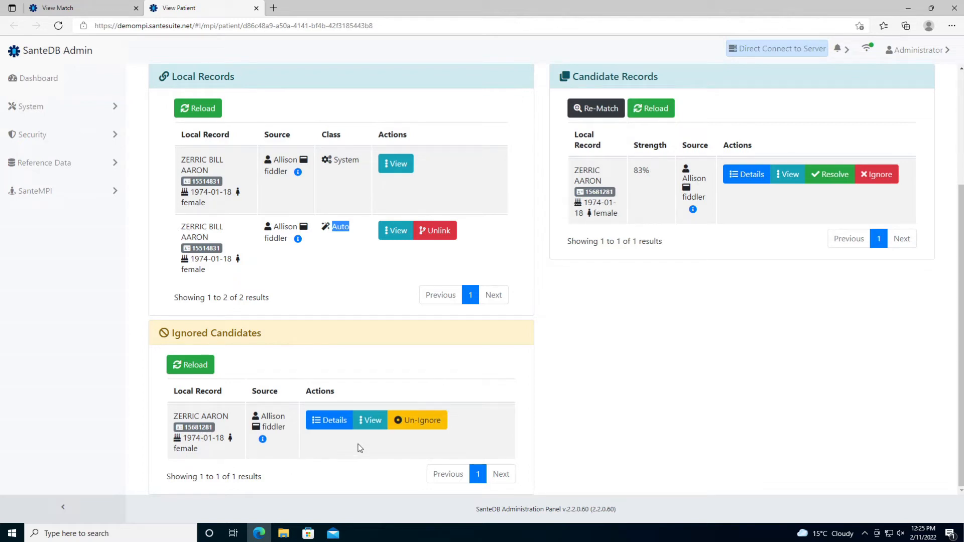
click(402, 428)
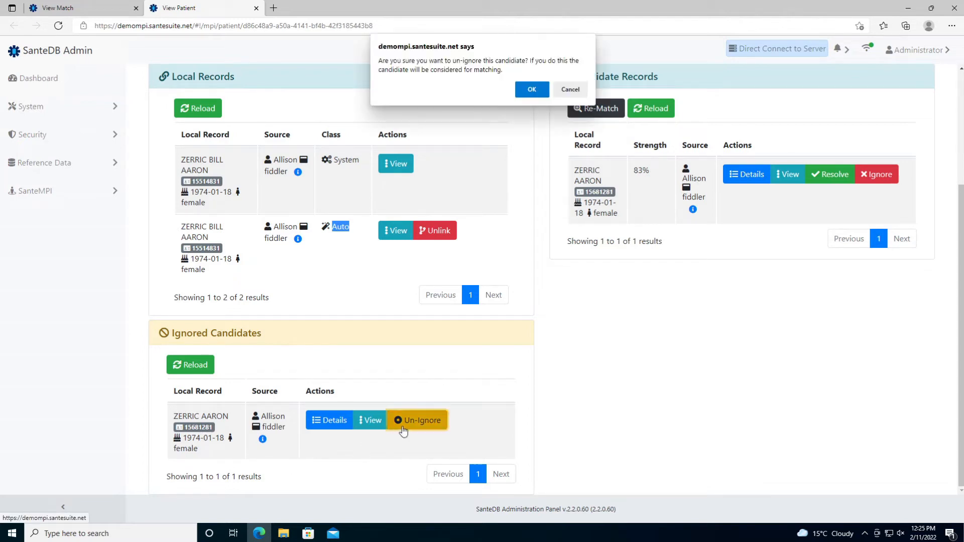
click(532, 89)
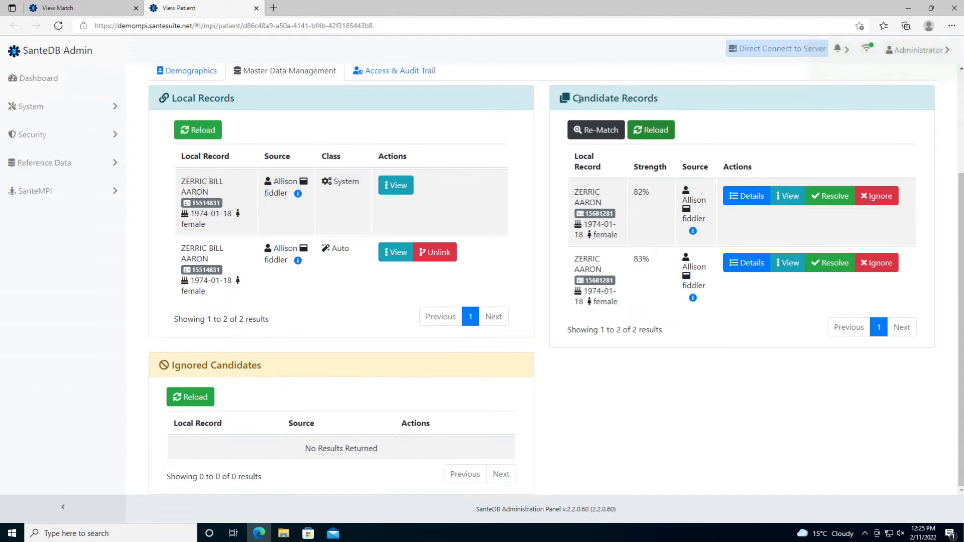
click(580, 135)
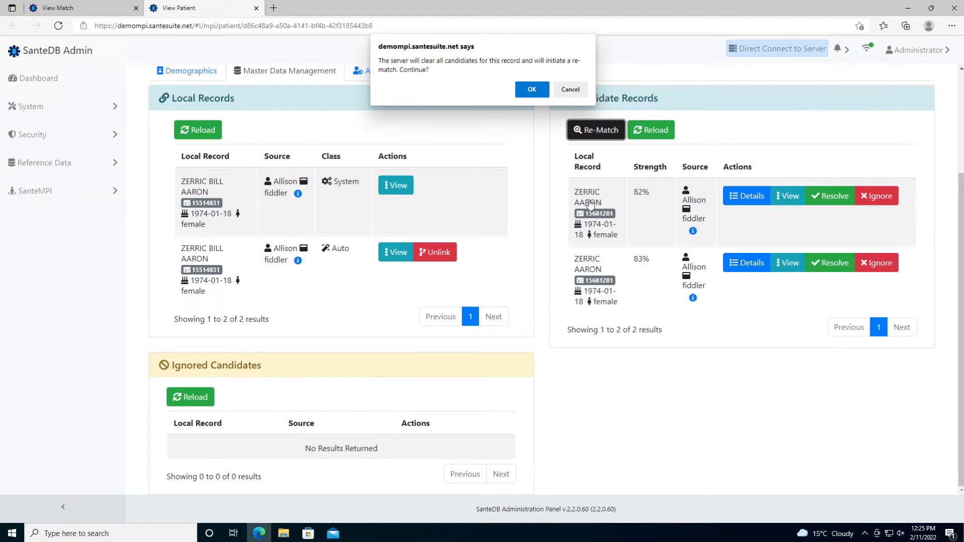
click(533, 90)
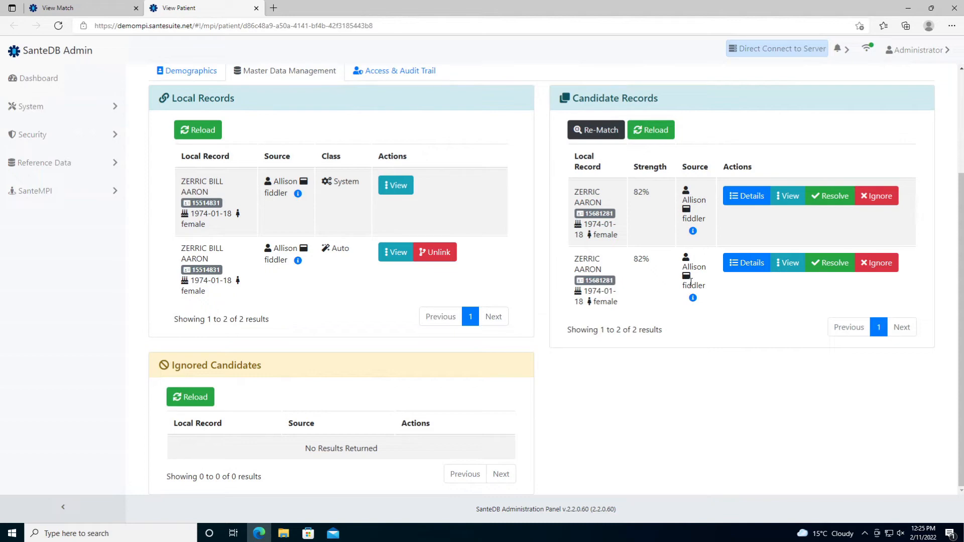
click(737, 197)
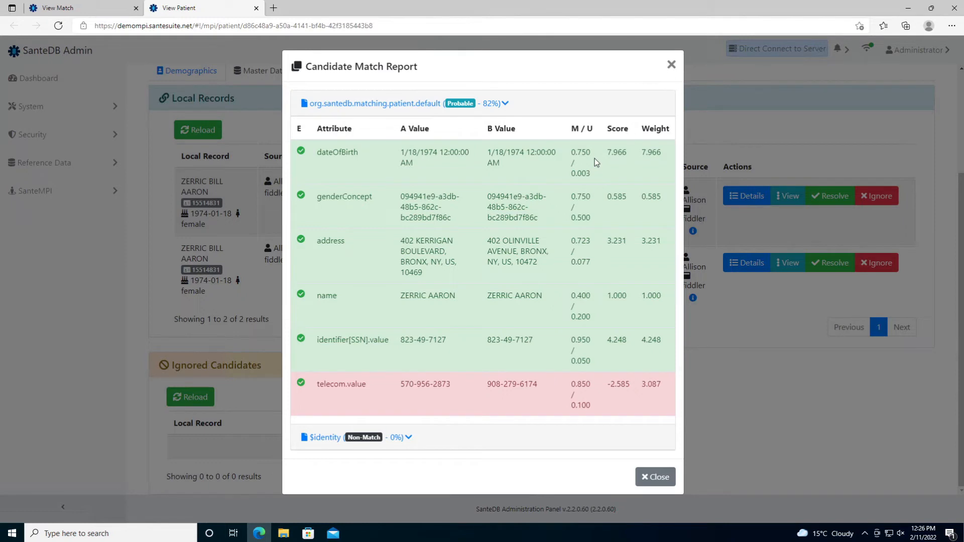
click(797, 159)
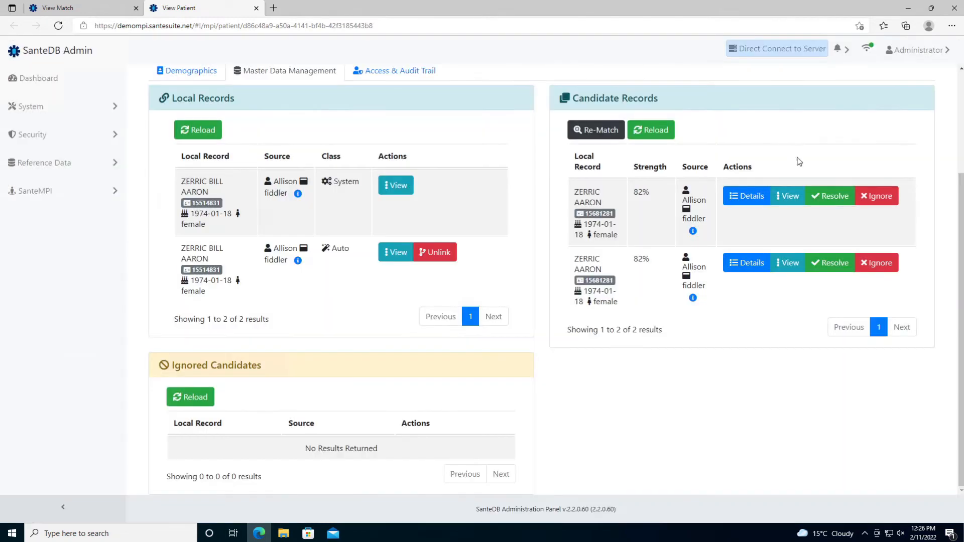
click(826, 196)
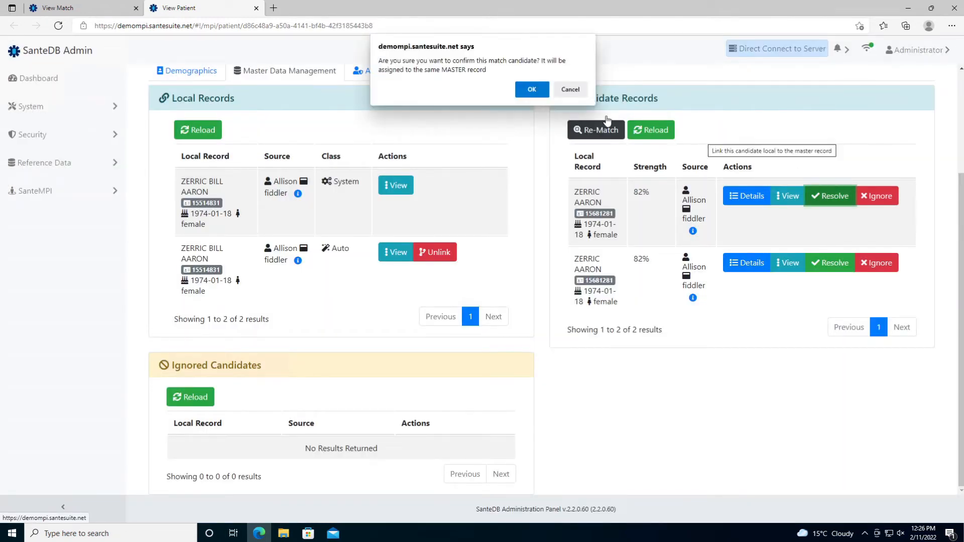
click(539, 93)
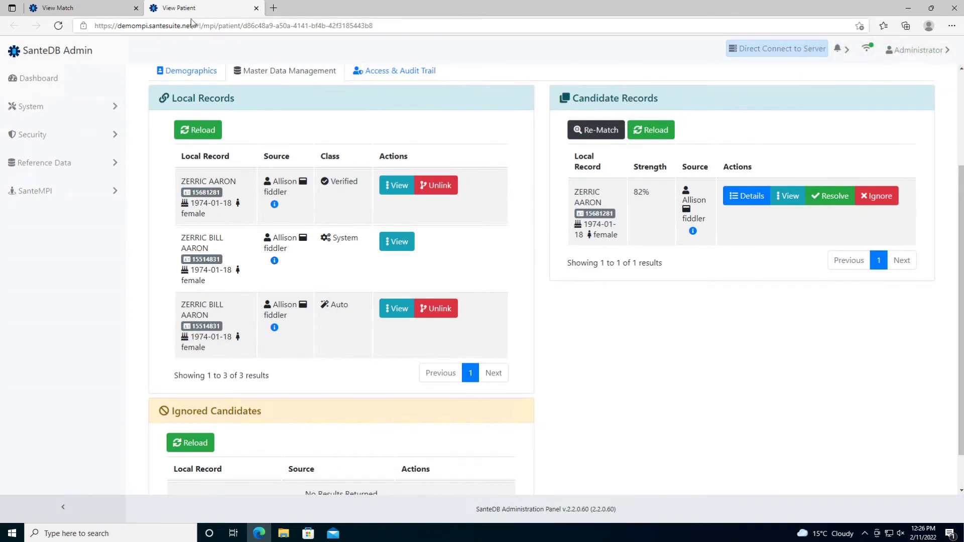
double_click(337, 186)
scroll(552, 272, up, 3)
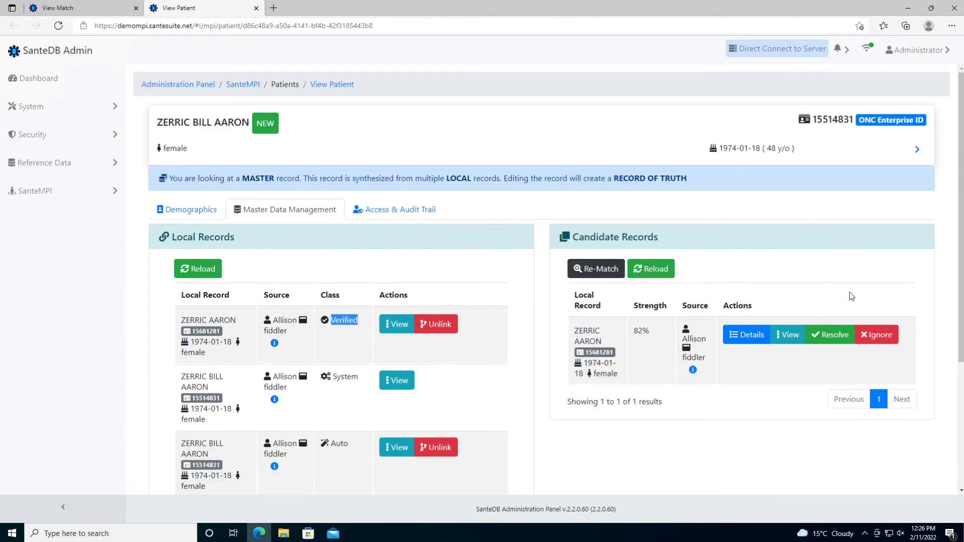
- Ignore the remaining 82% duplicate candidate and reload the patient page
click(885, 344)
click(534, 93)
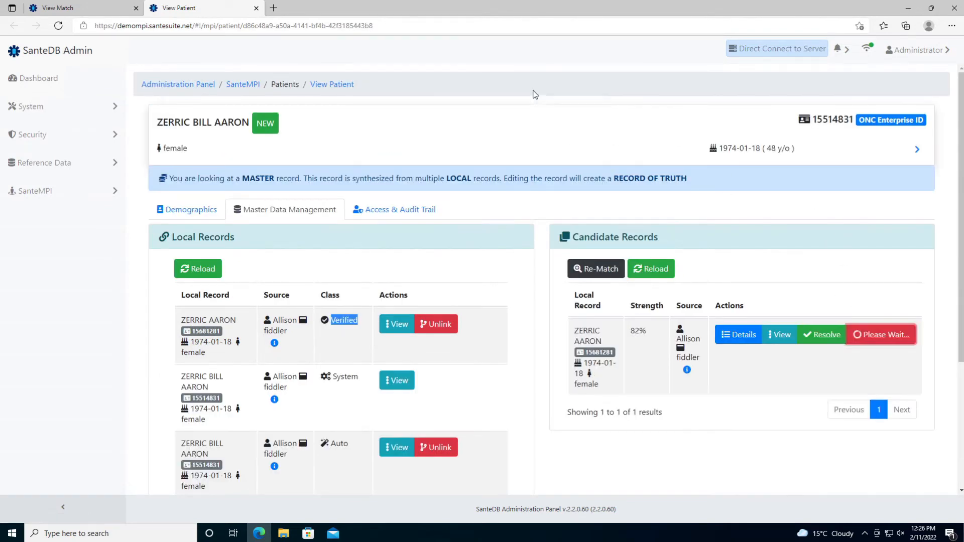
scroll(577, 345, down, 4)
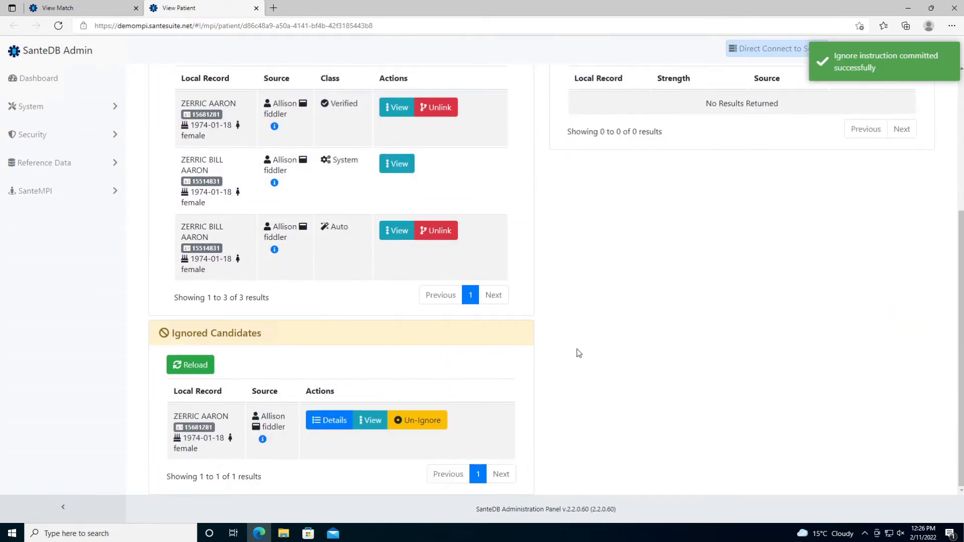
scroll(580, 304, up, 4)
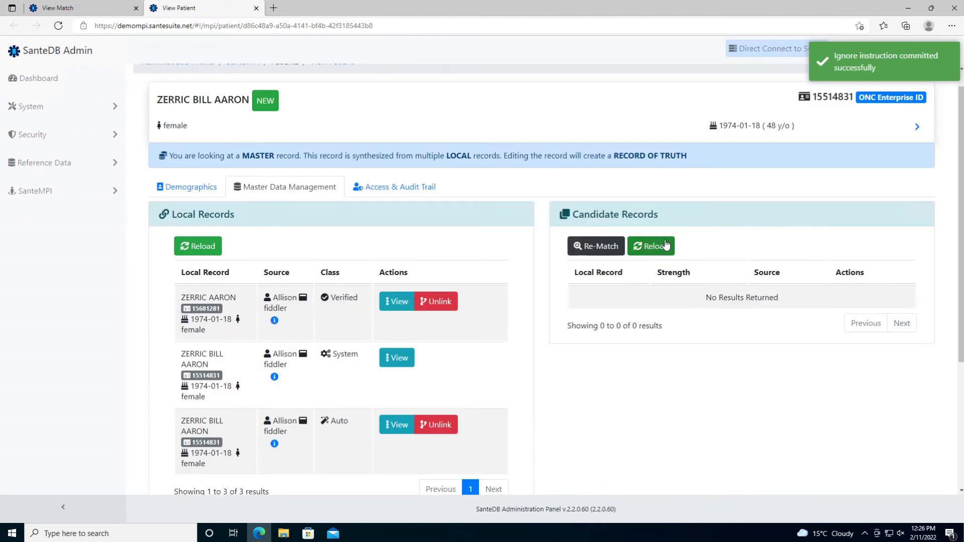
scroll(608, 294, down, 4)
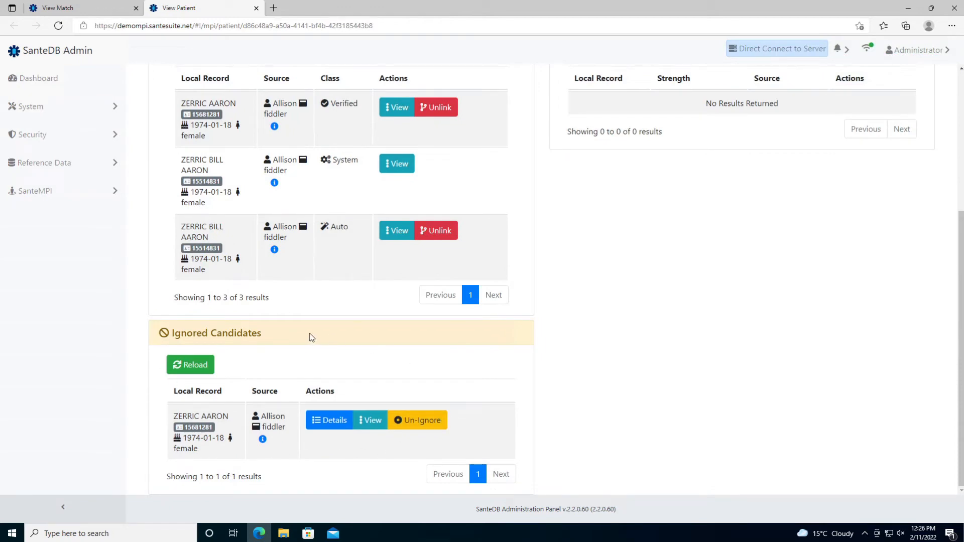
scroll(308, 336, up, 4)
click(58, 26)
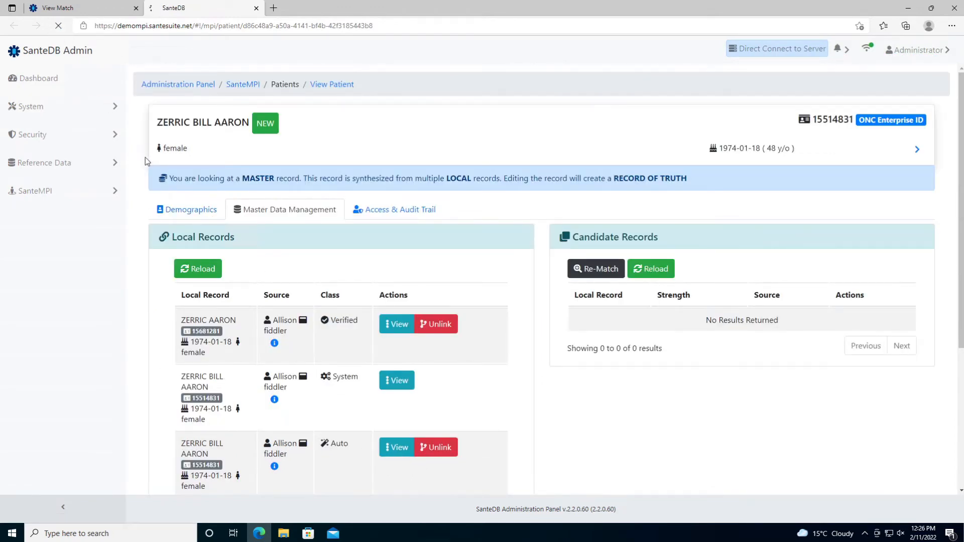
scroll(642, 286, down, 4)
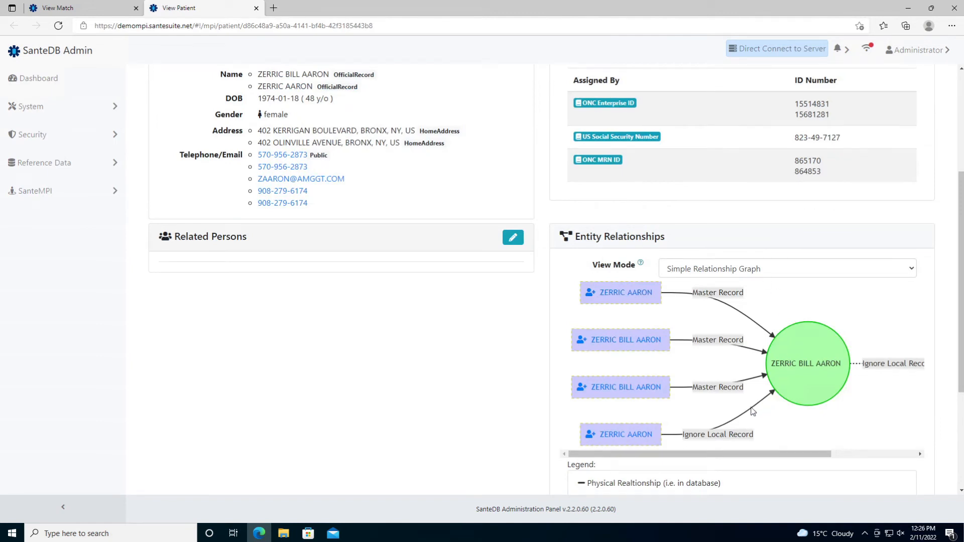
drag(770, 363, 836, 364)
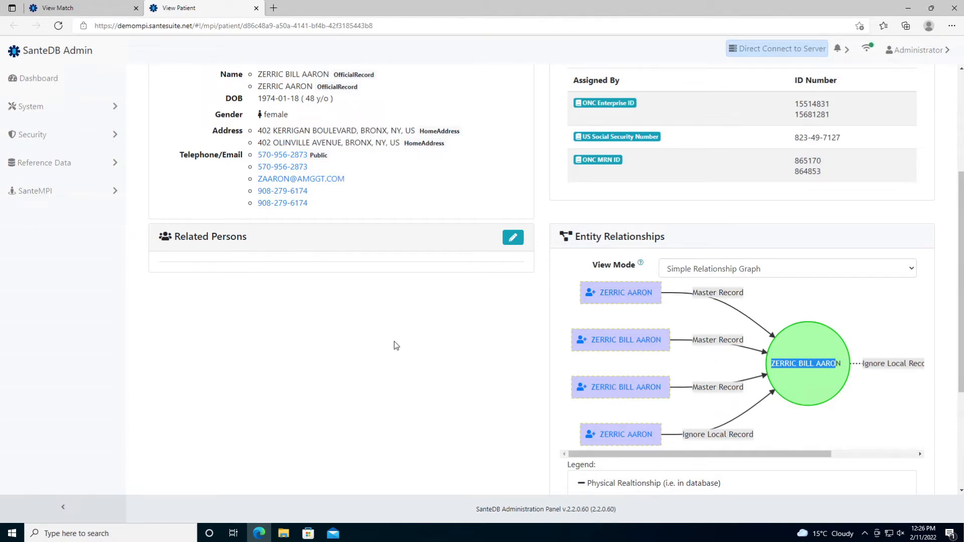
click(628, 342)
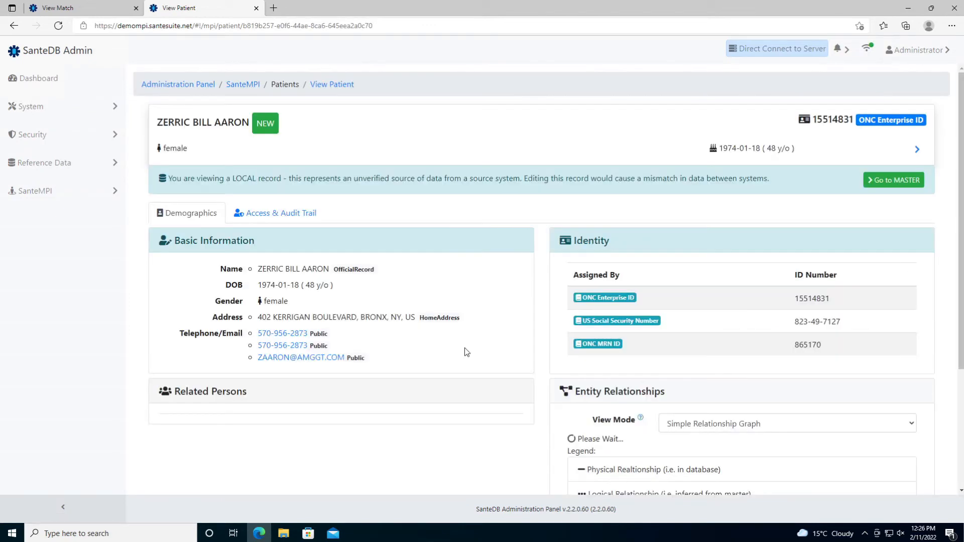
scroll(468, 331, down, 1)
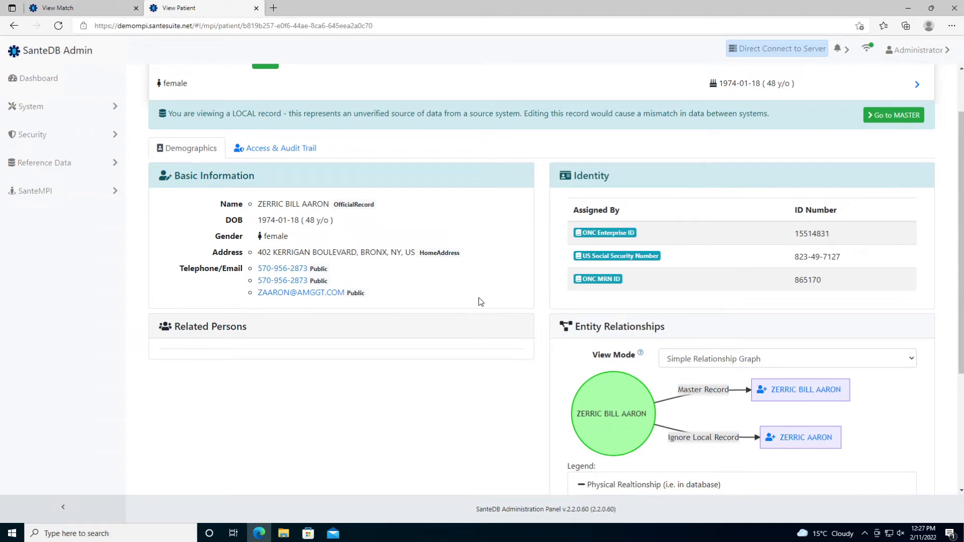
click(869, 122)
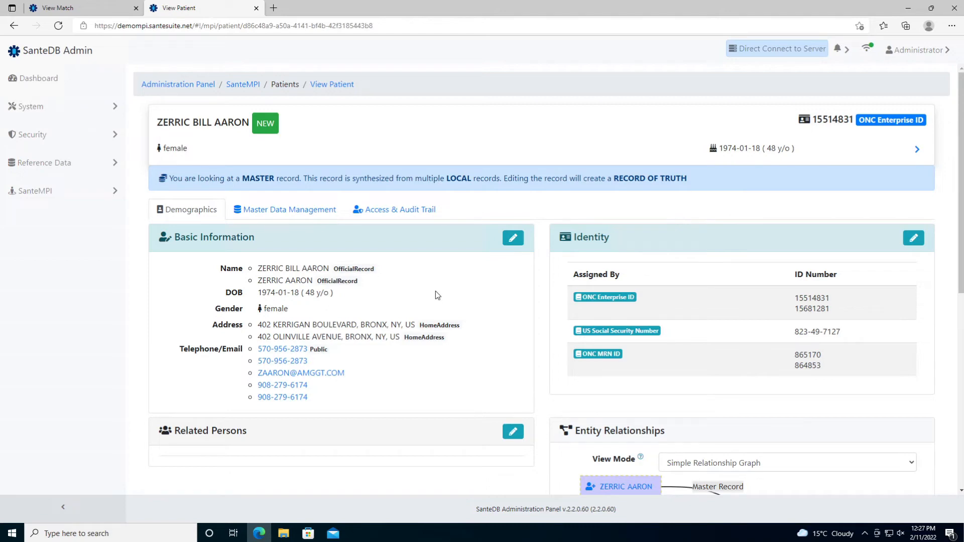
- Set the master record's status to Activate and start editing its Basic Information
click(273, 130)
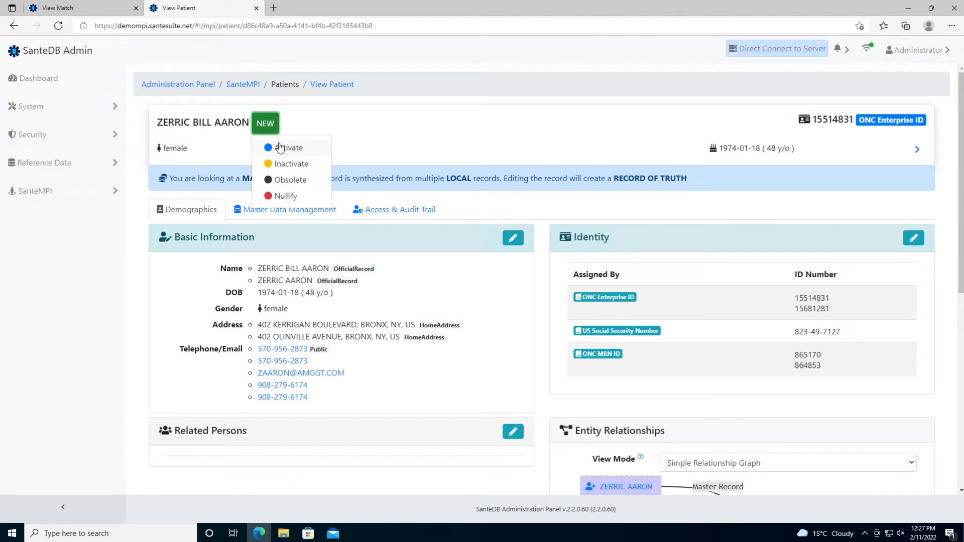
click(280, 148)
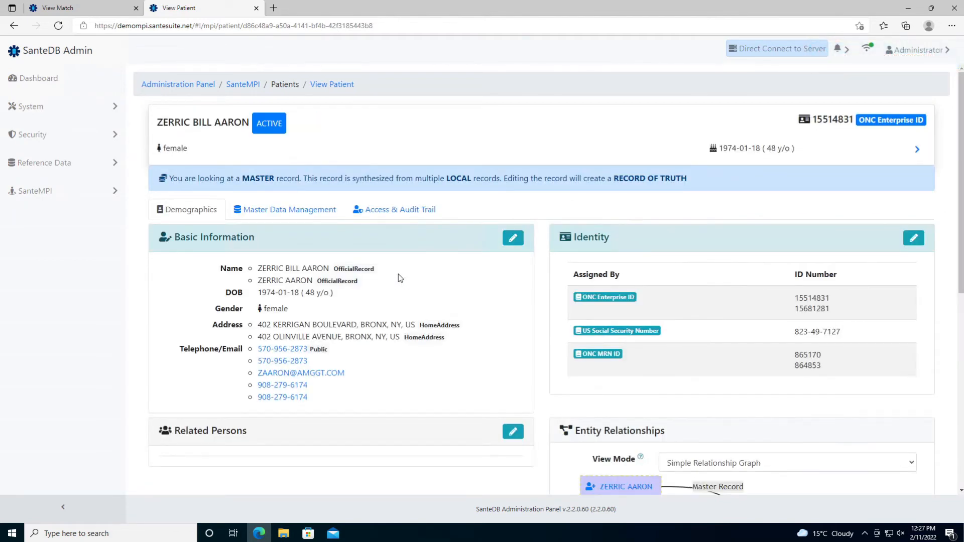
click(512, 239)
scroll(369, 254, down, 1)
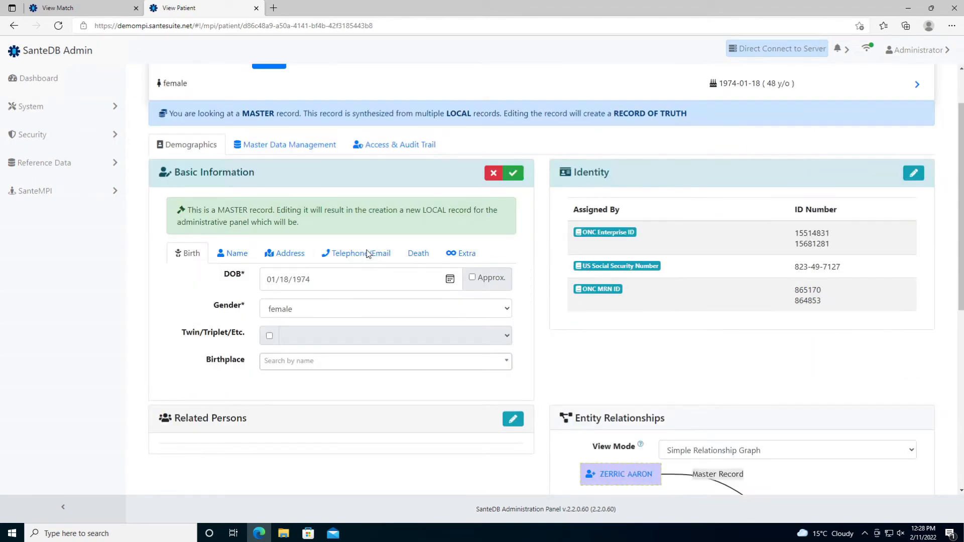
- Change the second name's type to Pseudonym
click(238, 252)
scroll(213, 289, down, 3)
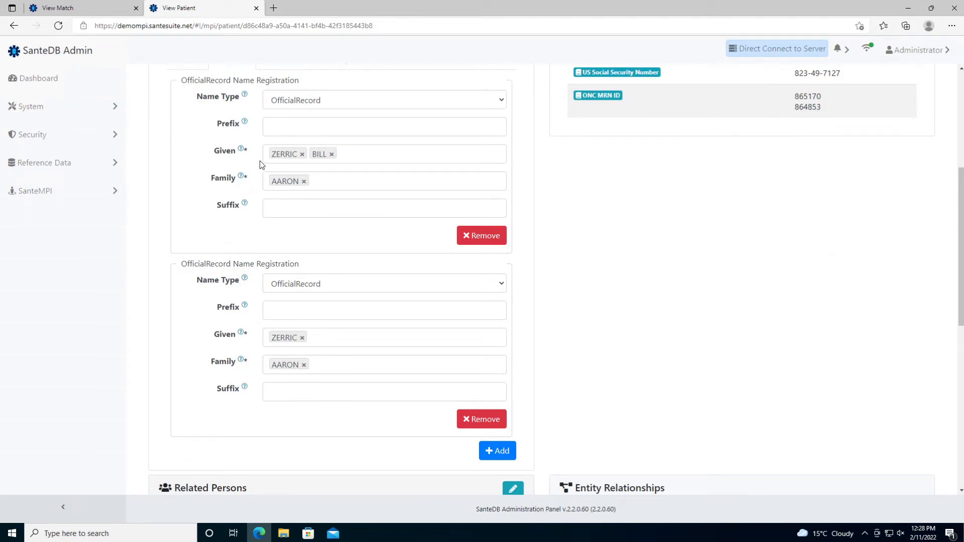
click(338, 285)
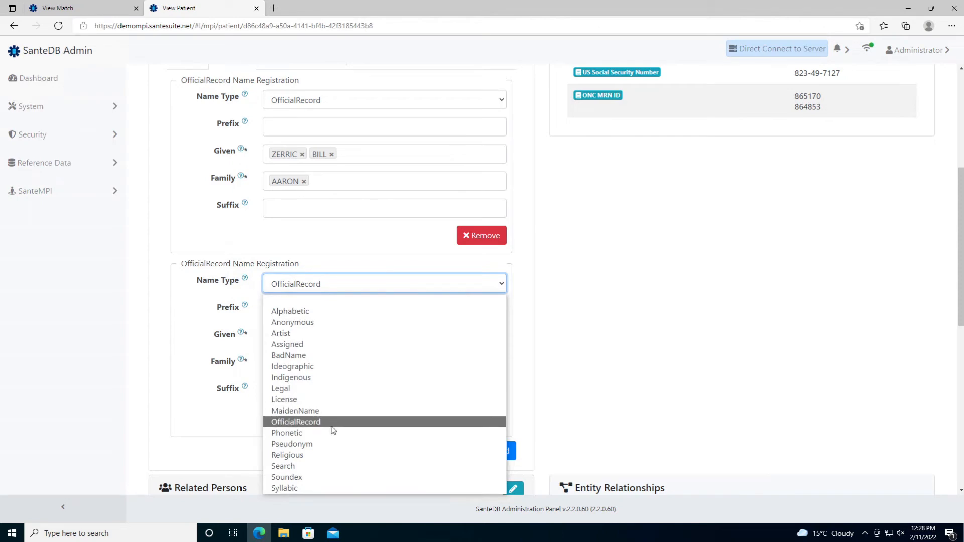
click(335, 444)
click(234, 330)
scroll(234, 331, up, 1)
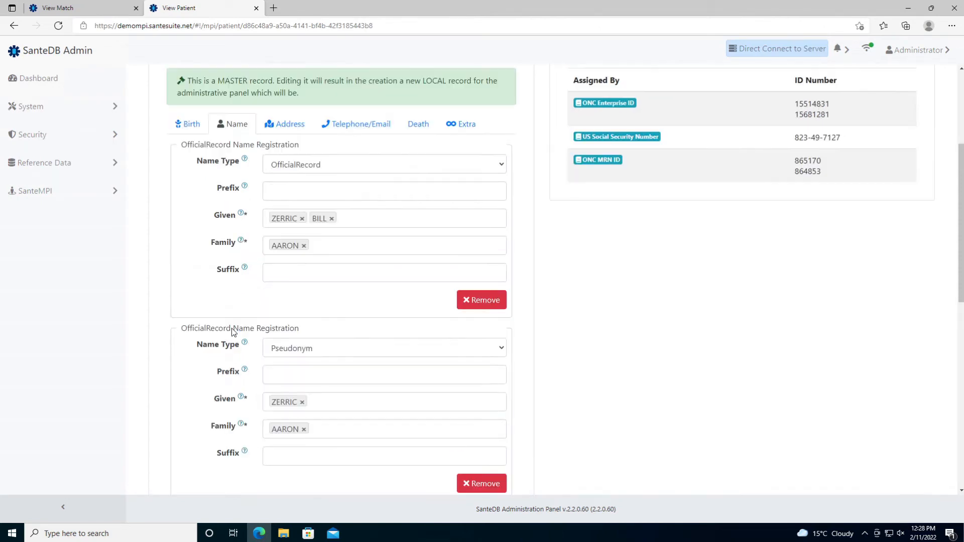
- Remove the second HomeAddress from the patient's addresses
click(297, 136)
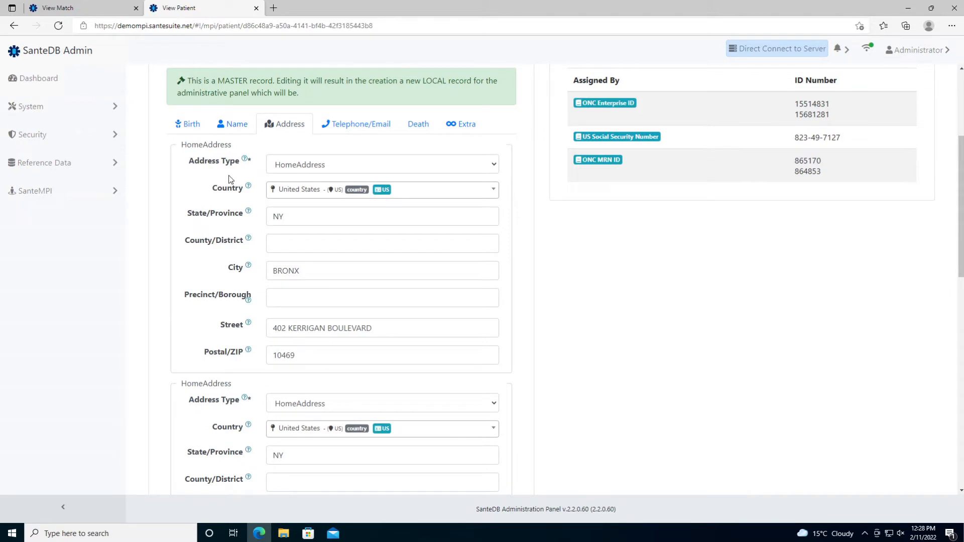
scroll(229, 179, down, 3)
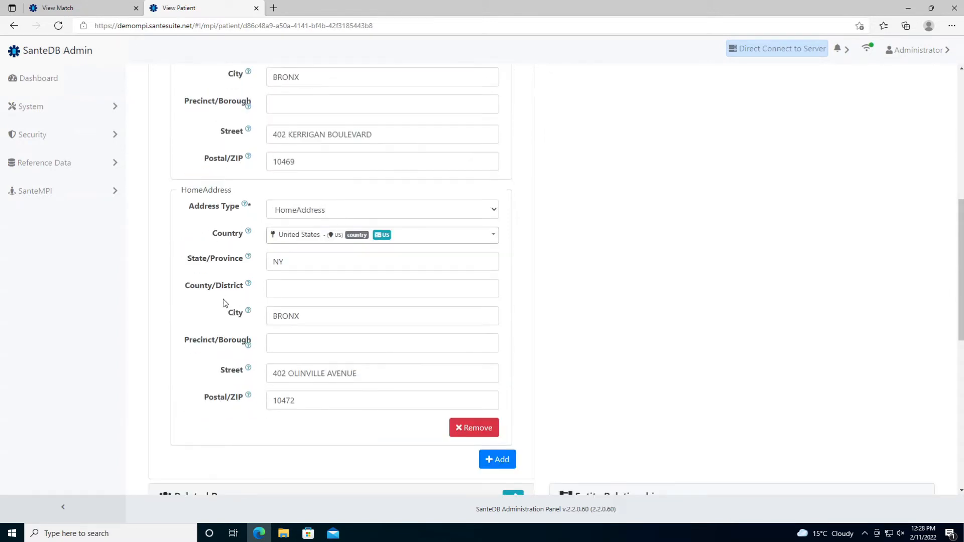
scroll(225, 303, up, 1)
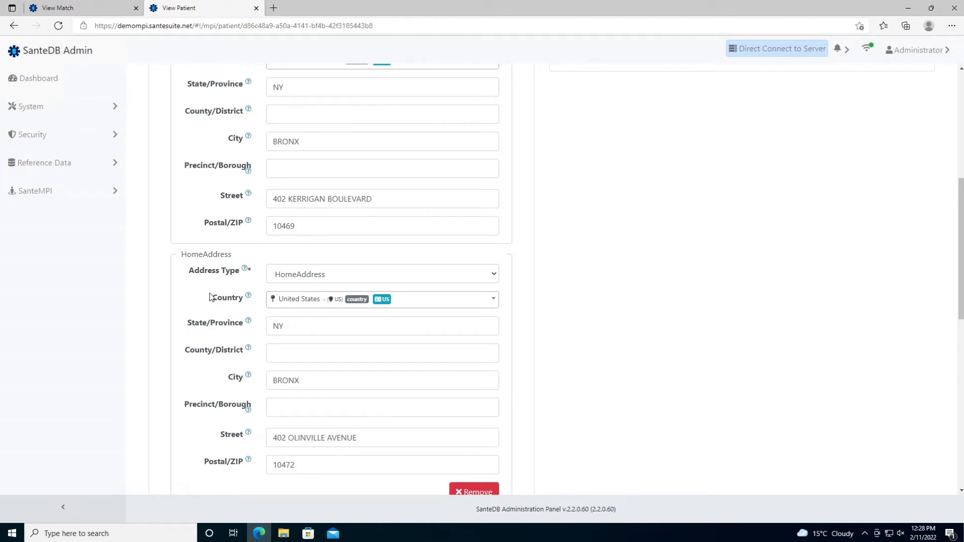
scroll(212, 293, down, 1)
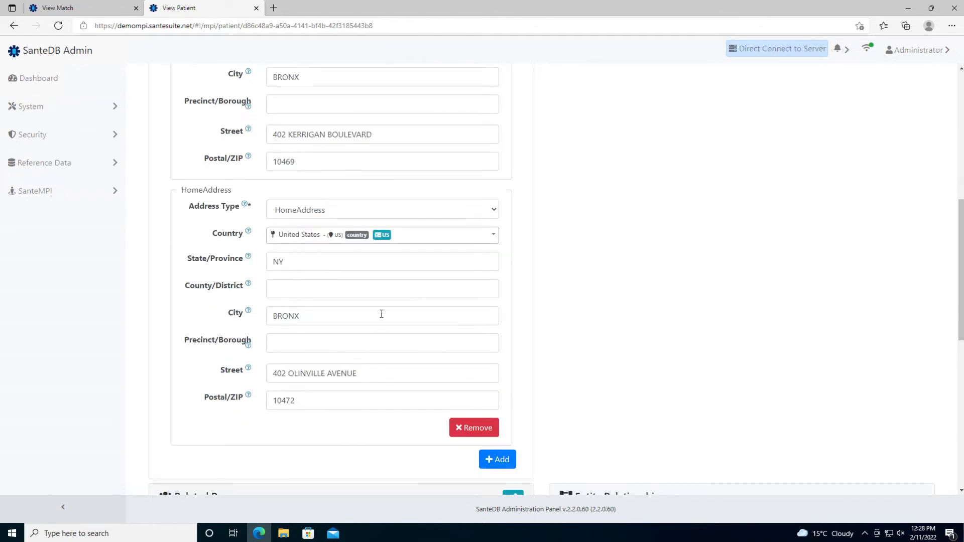
click(474, 428)
scroll(303, 394, up, 4)
scroll(302, 393, up, 1)
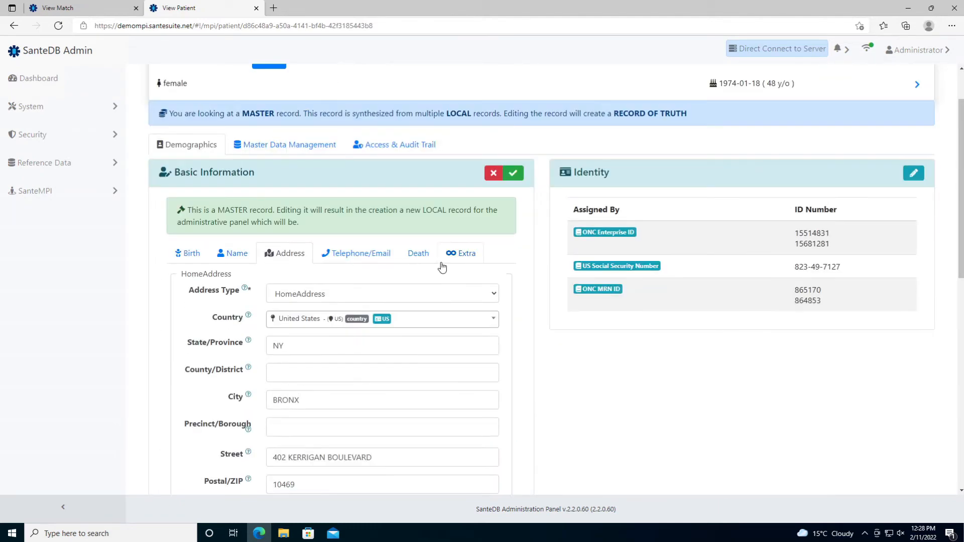
click(448, 256)
scroll(236, 314, down, 1)
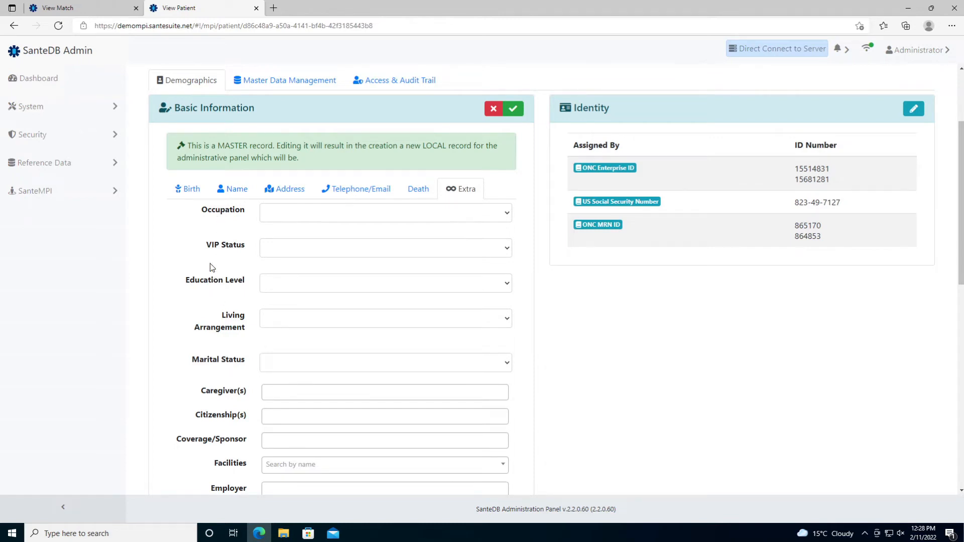
- Set occupation to Trades/Transport/Equipment Operations, VIP Physician Family Member, graduate degree, Living in Institution, Widowed
click(297, 217)
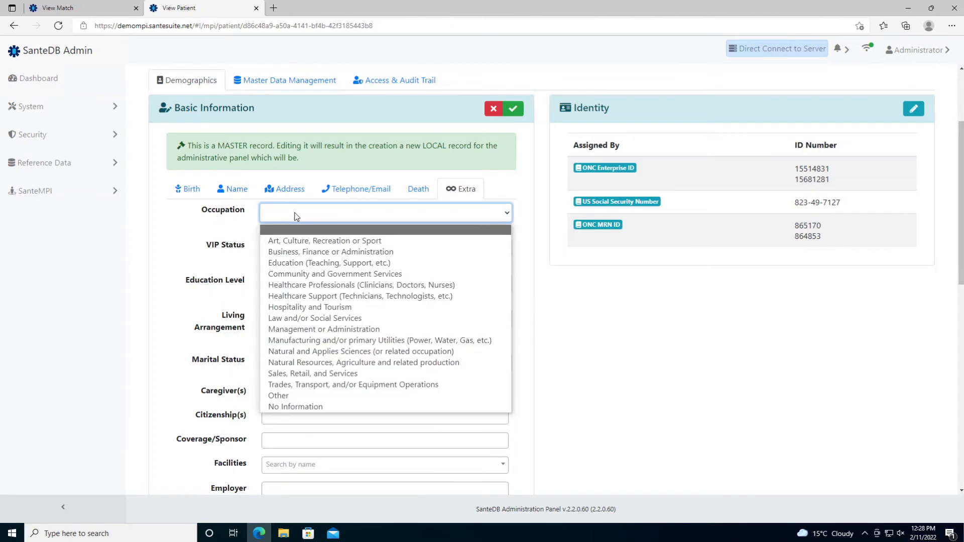
click(296, 385)
click(301, 255)
click(303, 320)
click(300, 290)
click(301, 345)
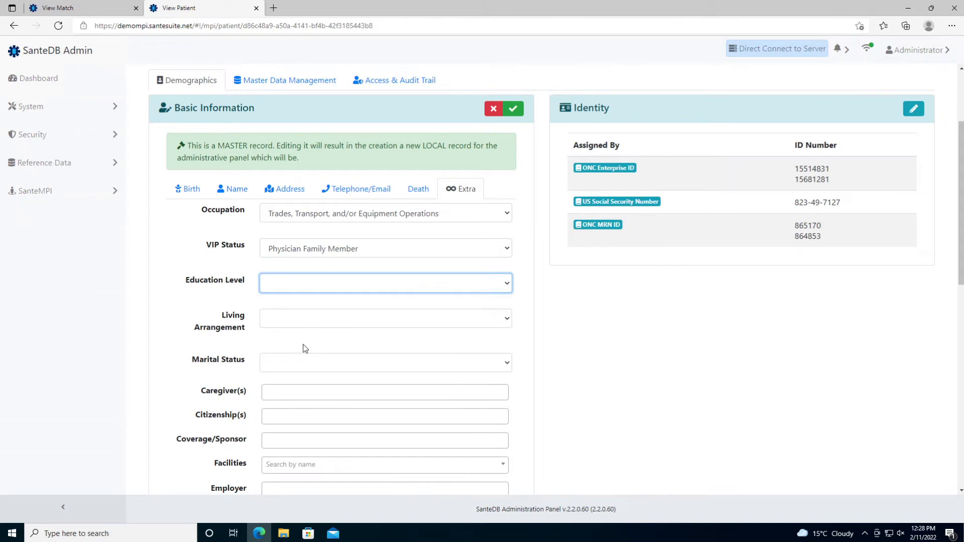
click(301, 321)
click(302, 369)
click(304, 366)
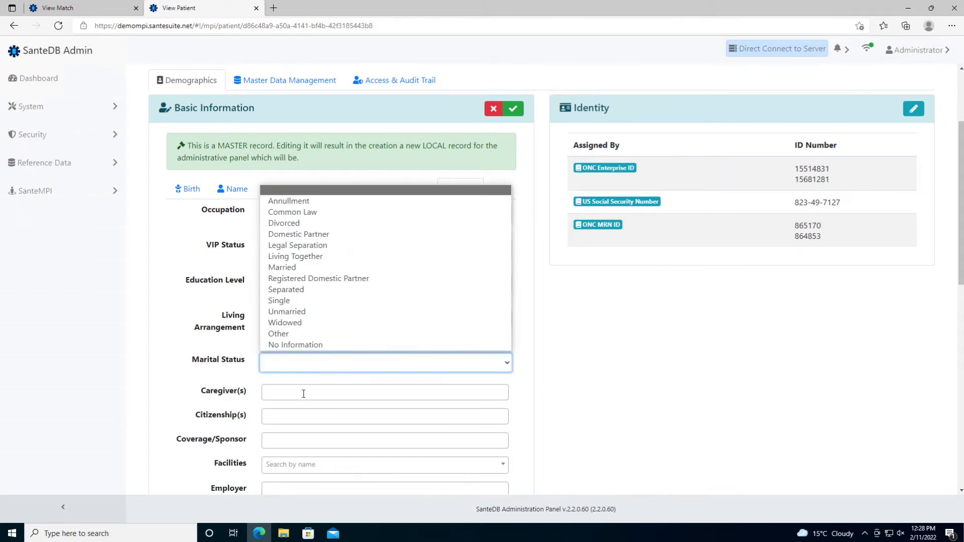
click(301, 321)
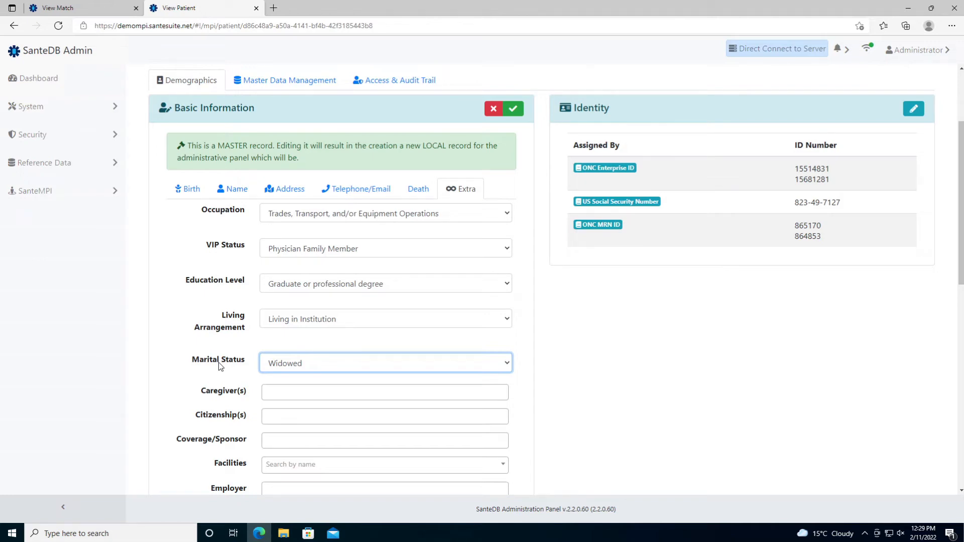
- Add United States citizenship and save the Basic Information
click(286, 424)
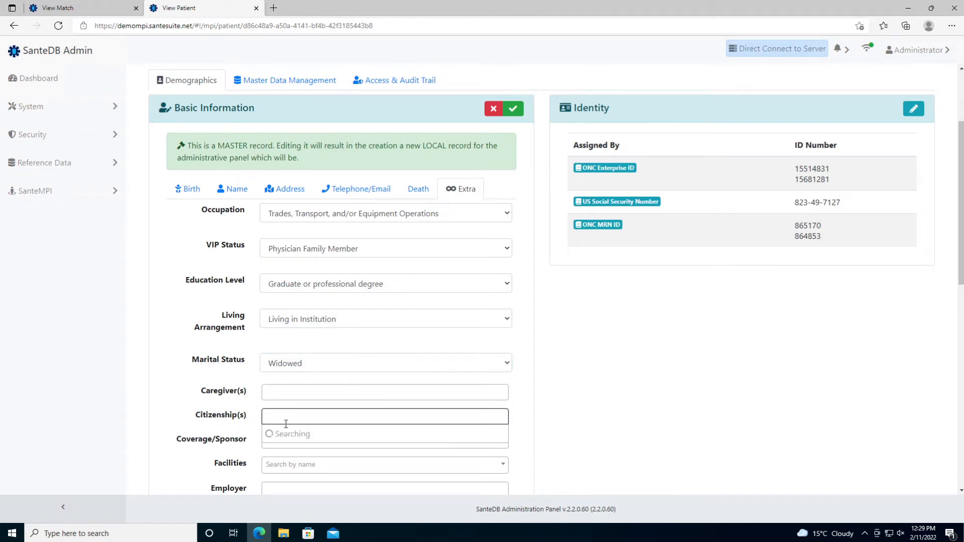
text(United States)
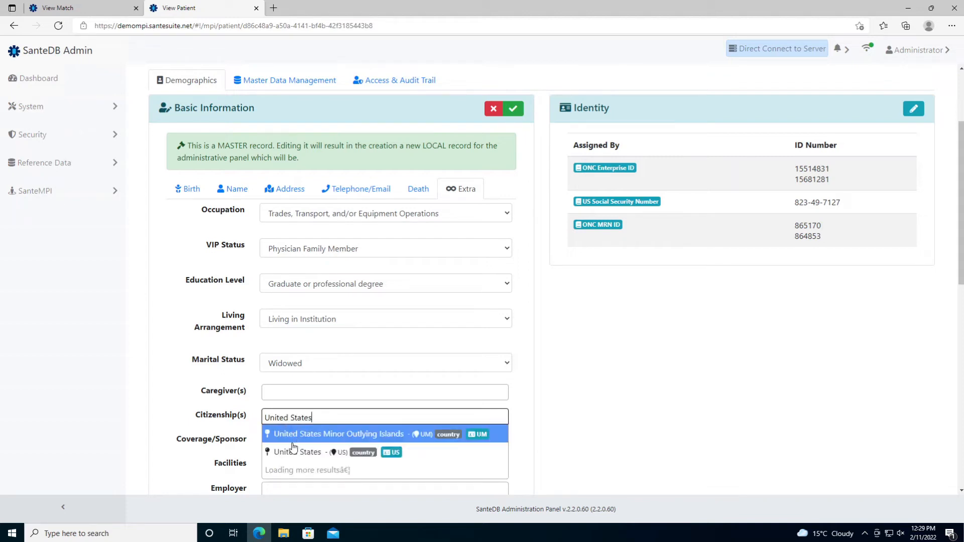
click(294, 450)
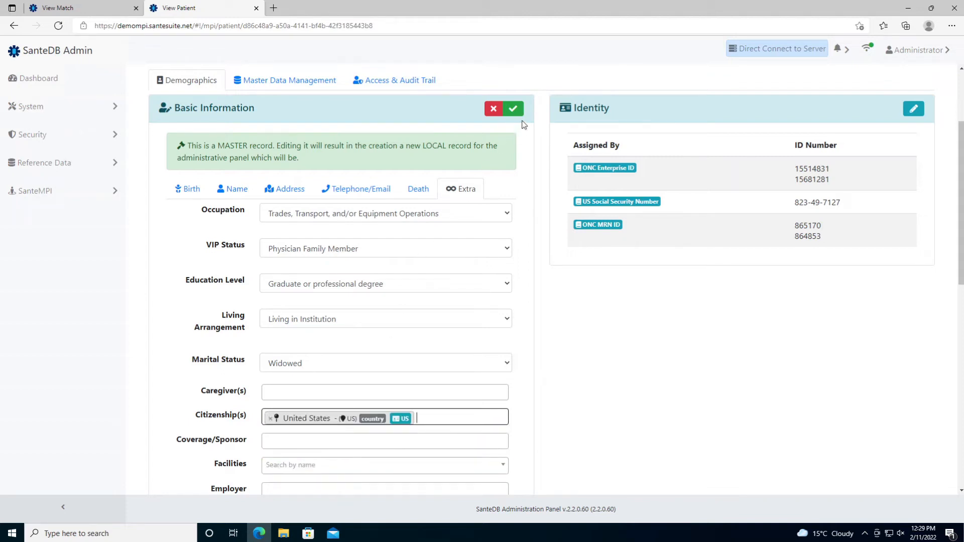
click(513, 109)
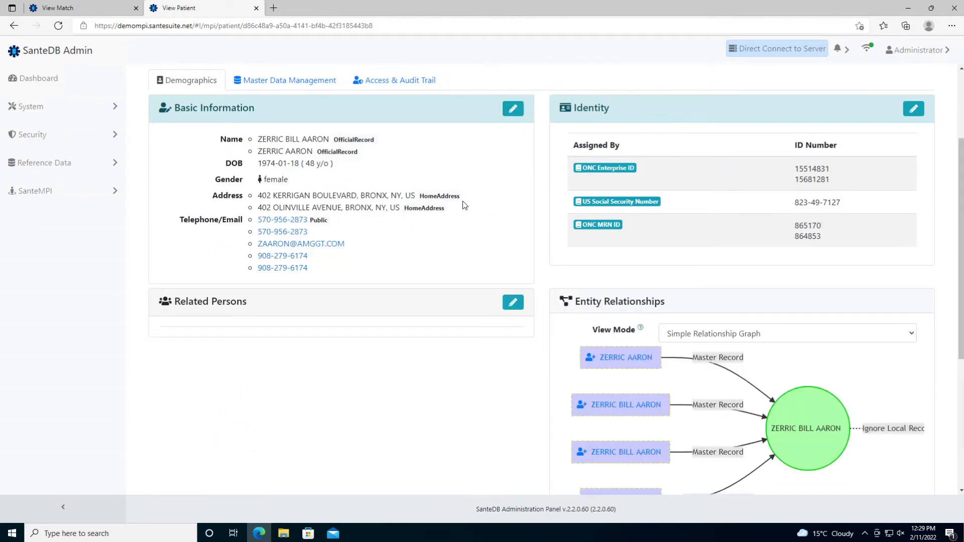
- Reload the patient page and choose to edit the master record anyway
scroll(463, 201, up, 1)
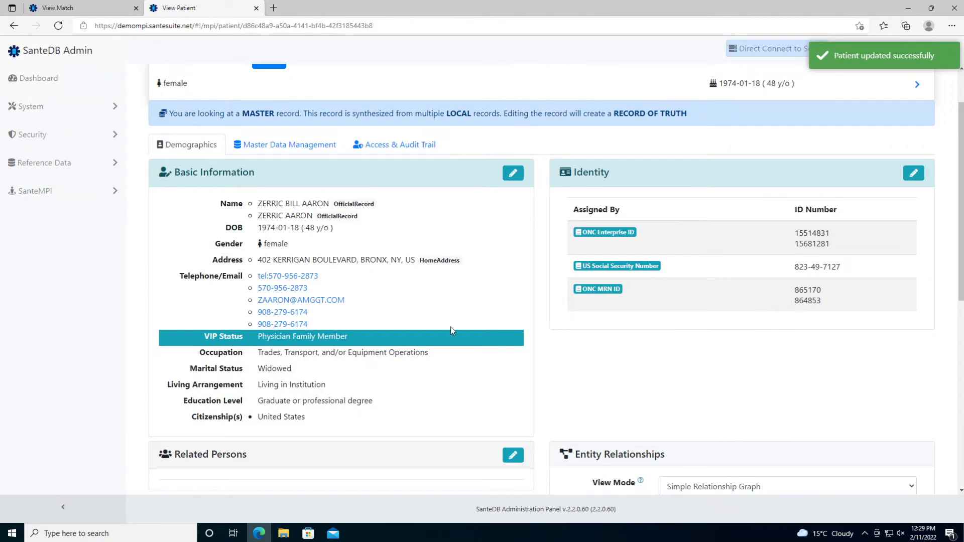
click(58, 26)
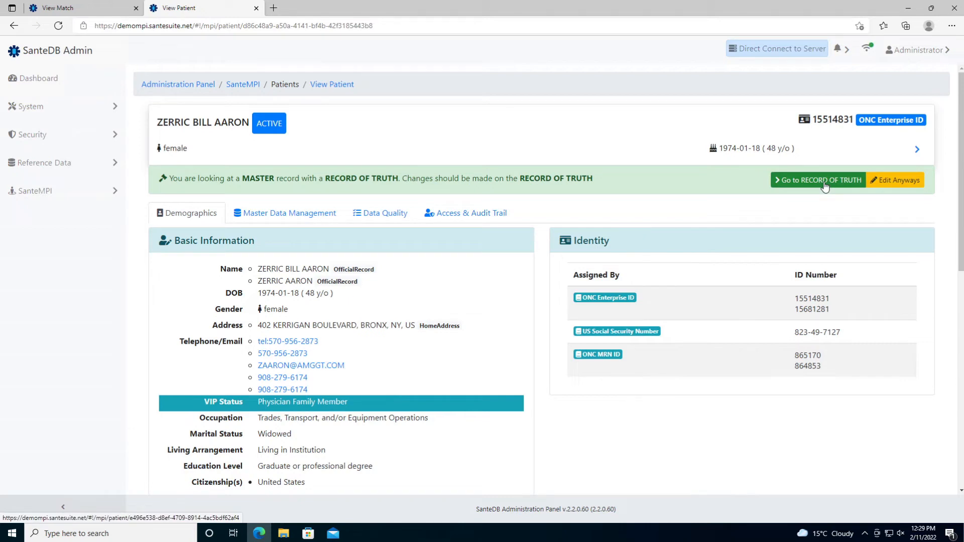
click(913, 181)
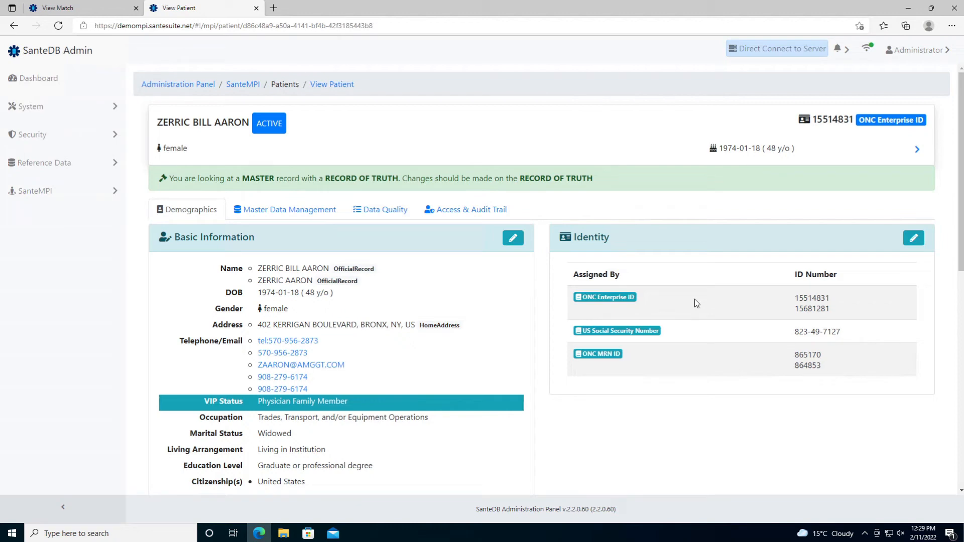
- Collapse the side navigation and highlight the patient's Citizen link to United States in the graph
scroll(694, 299, down, 8)
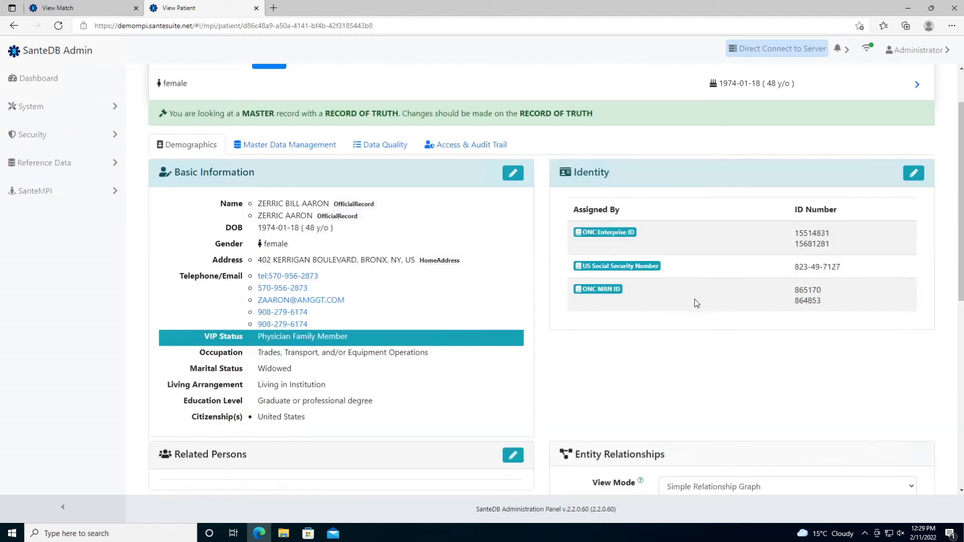
double_click(790, 258)
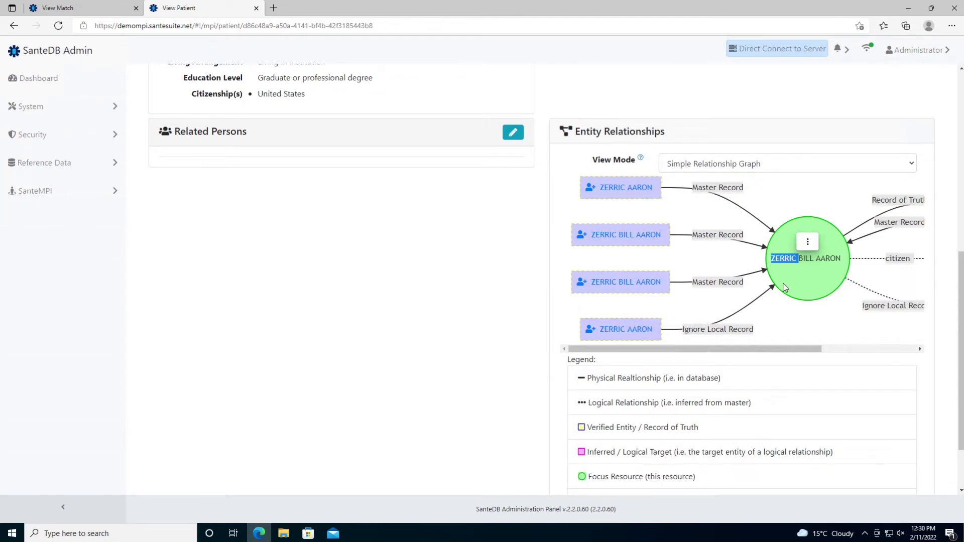
click(63, 508)
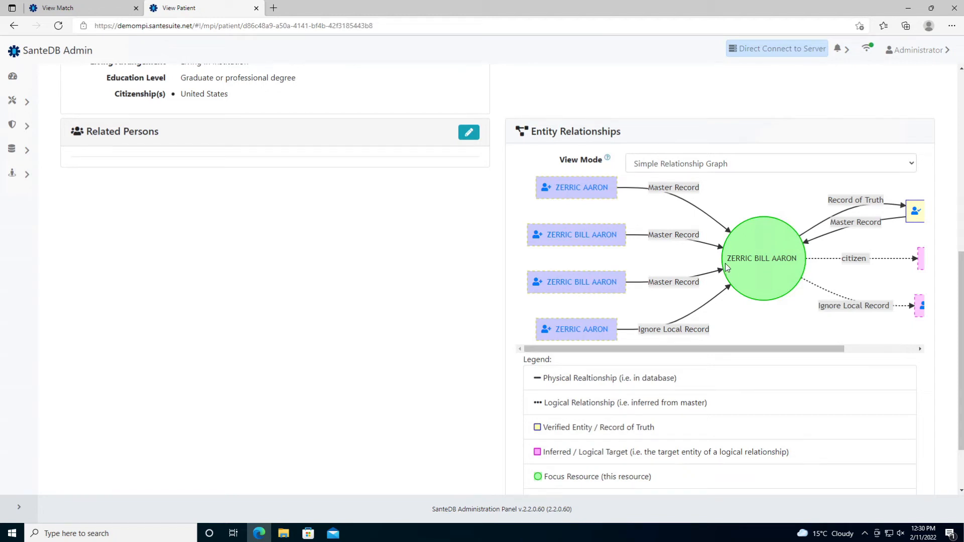
drag(732, 258, 792, 260)
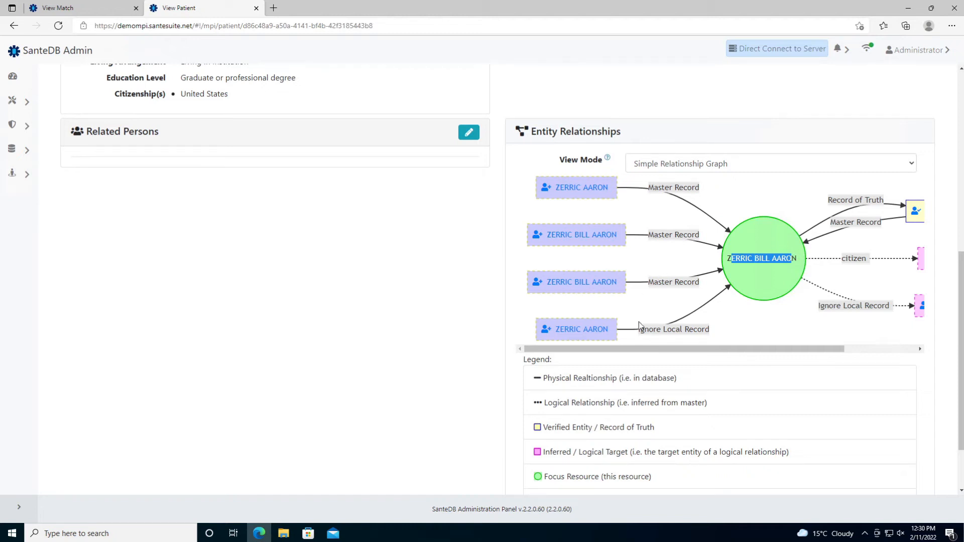
drag(637, 332, 709, 333)
click(710, 333)
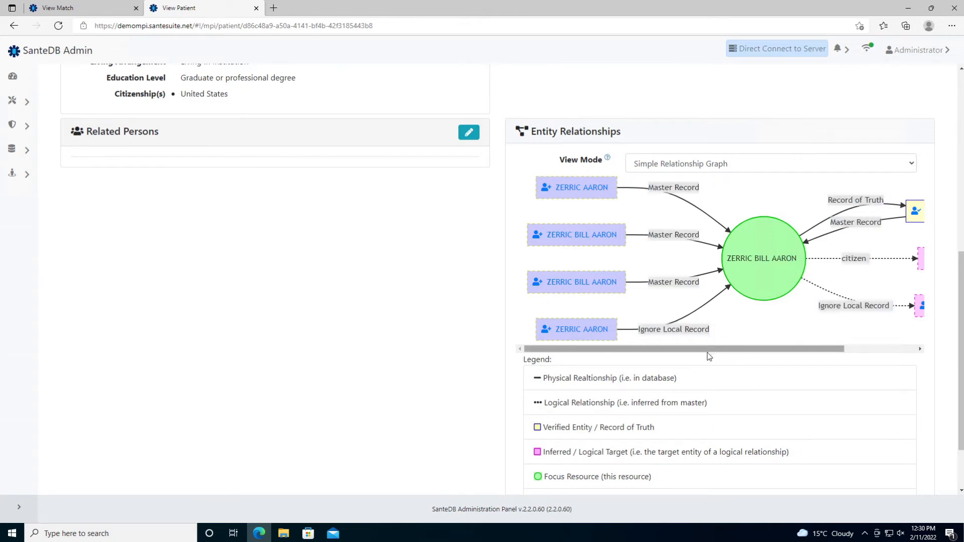
drag(704, 348, 775, 348)
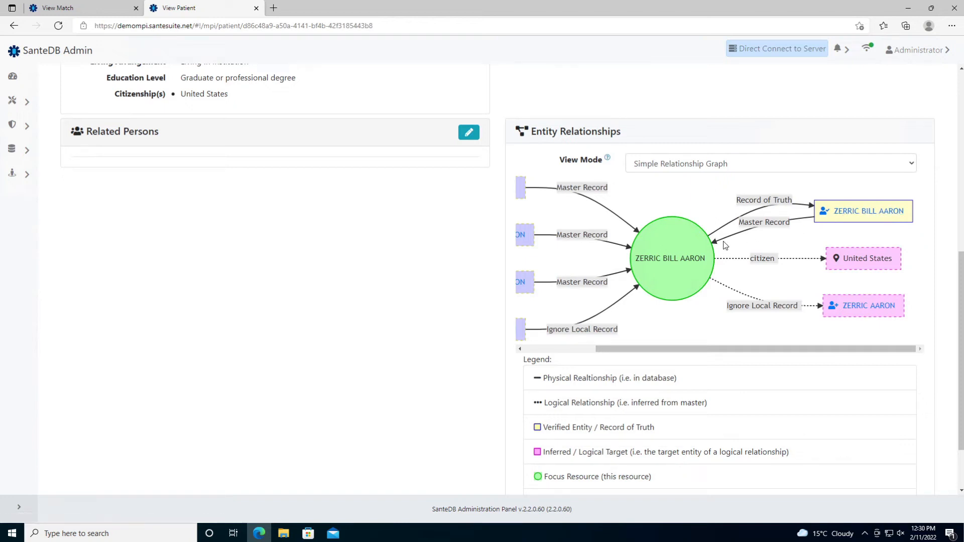
double_click(762, 259)
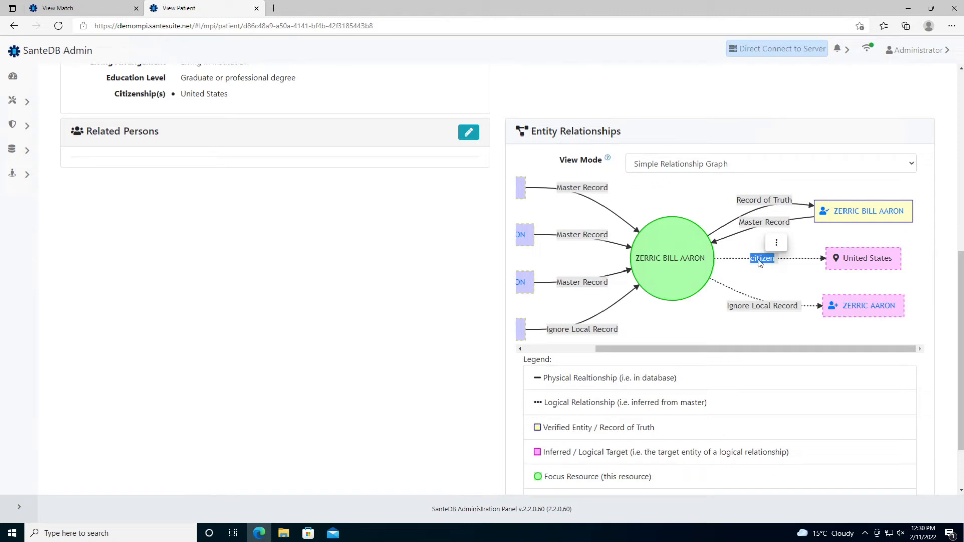
double_click(855, 259)
click(805, 255)
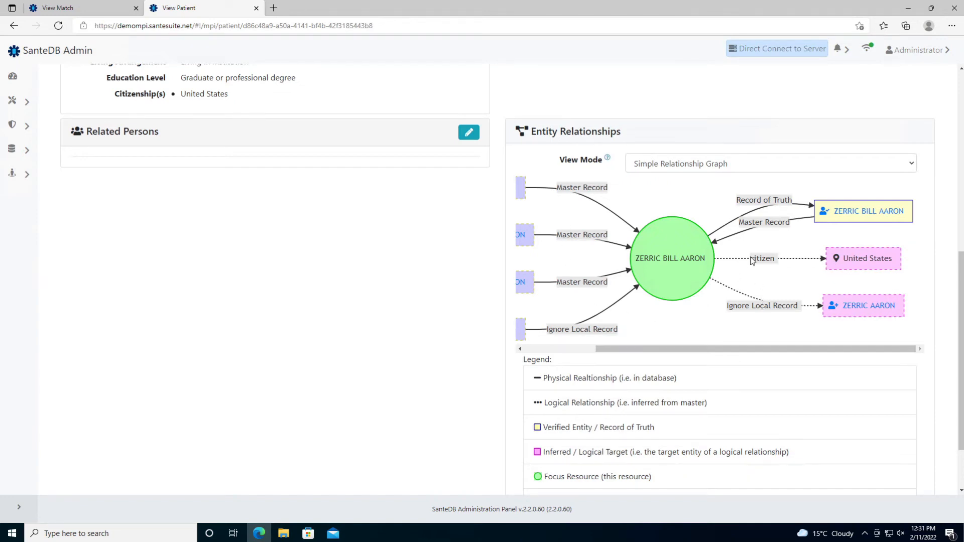
click(728, 171)
- Switch Entity Relationships to the Advanced Relationship Graph and dismiss the session-expiry notice
click(722, 191)
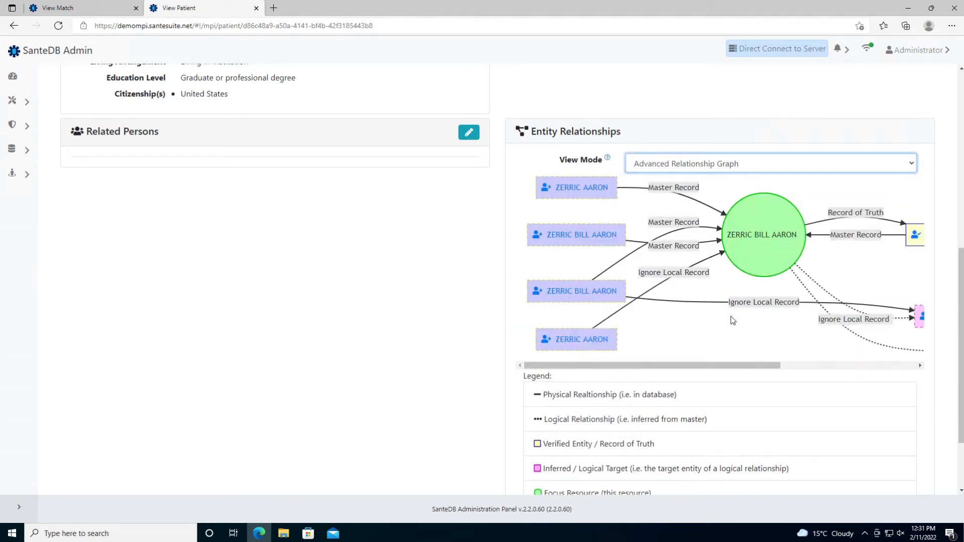
drag(706, 366, 825, 371)
drag(830, 370, 831, 370)
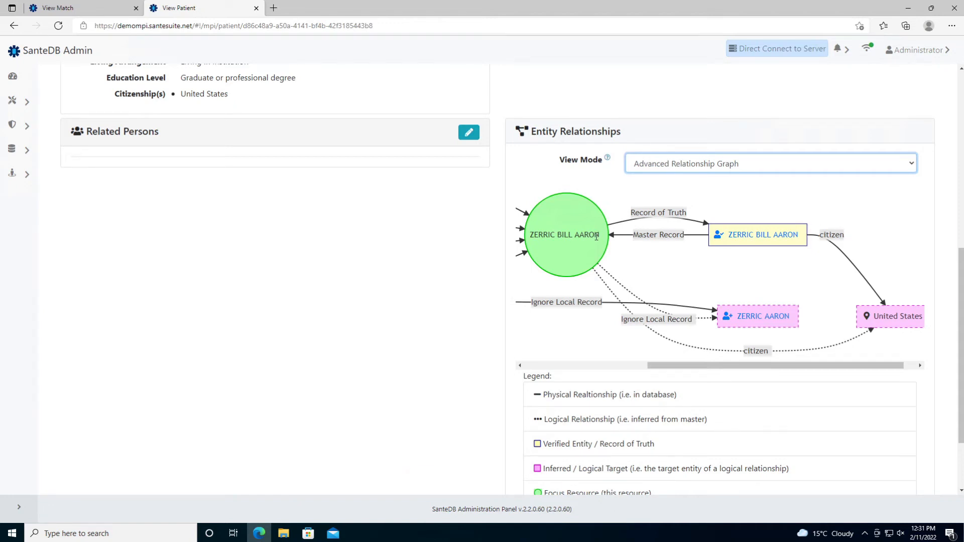
drag(596, 236, 543, 236)
click(517, 485)
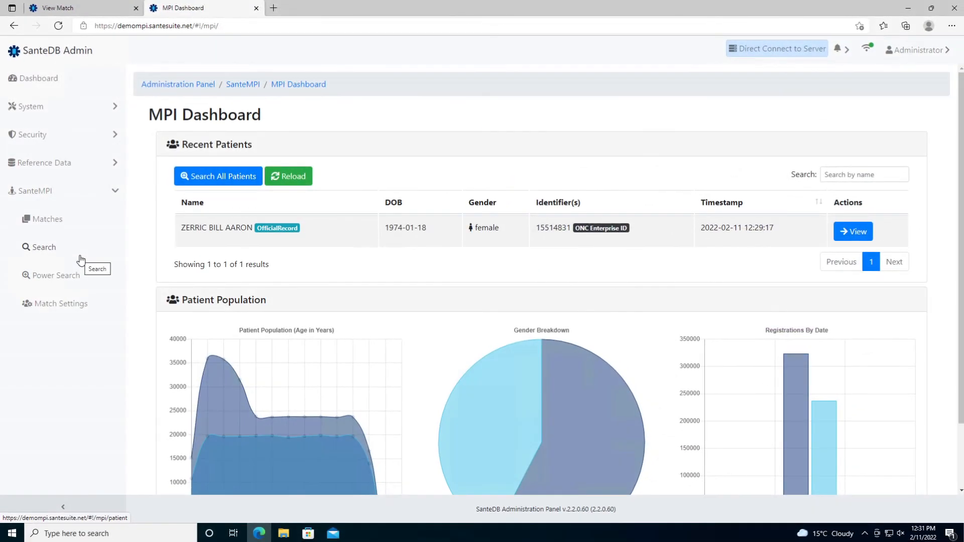
- Search SanteMPI patients for 'john doe'
click(80, 259)
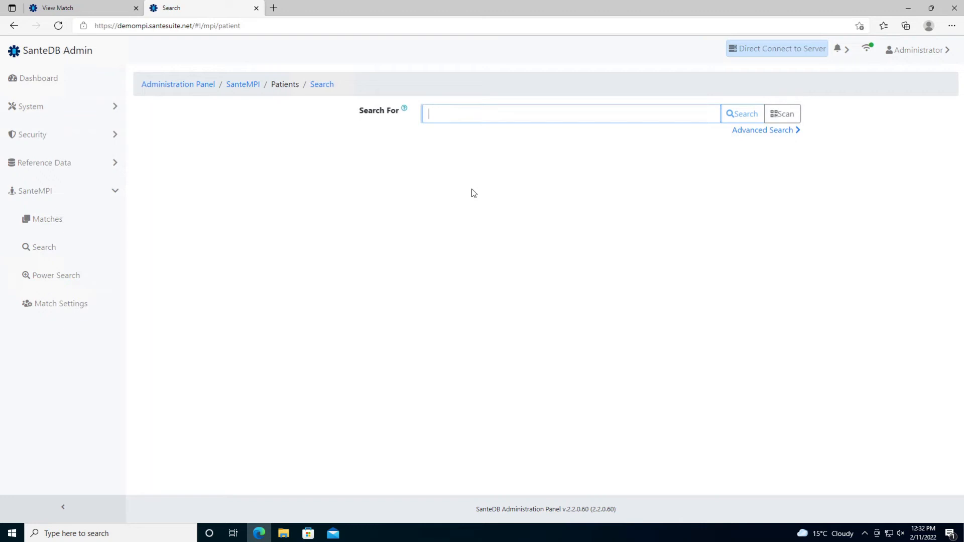
text(john doe)
key(Return)
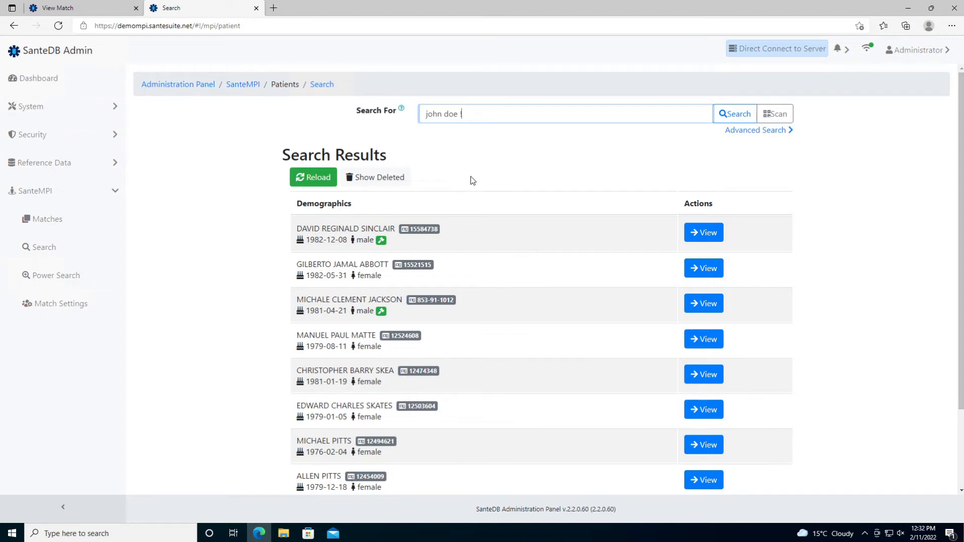
- Refine the query to 'john doe !abbott !bronx' to exclude those matches
text(abbott)
key(Return)
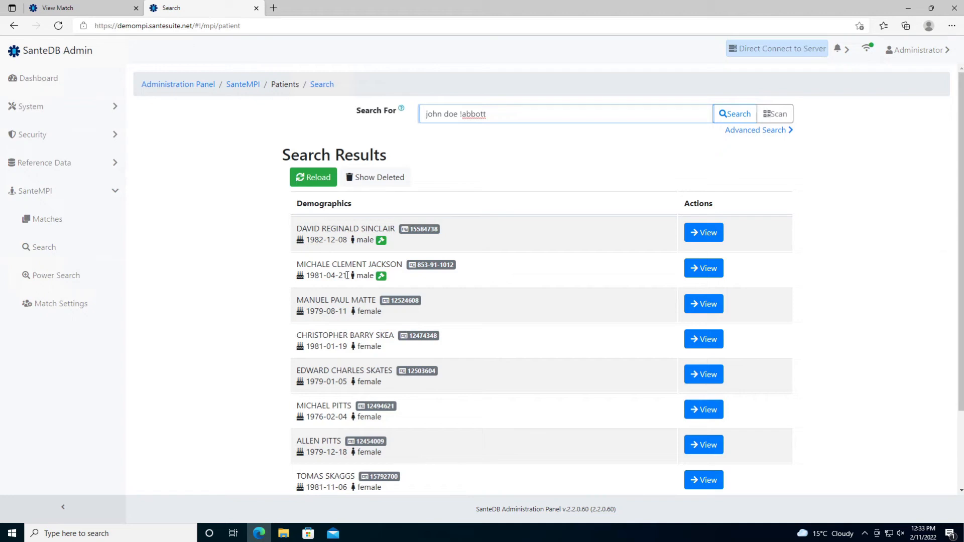
scroll(347, 275, down, 2)
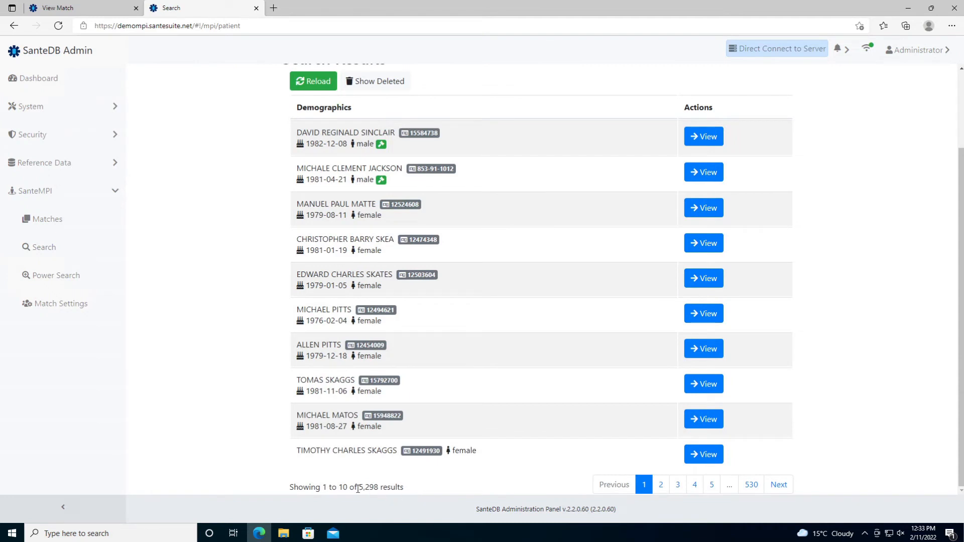
scroll(374, 490, up, 2)
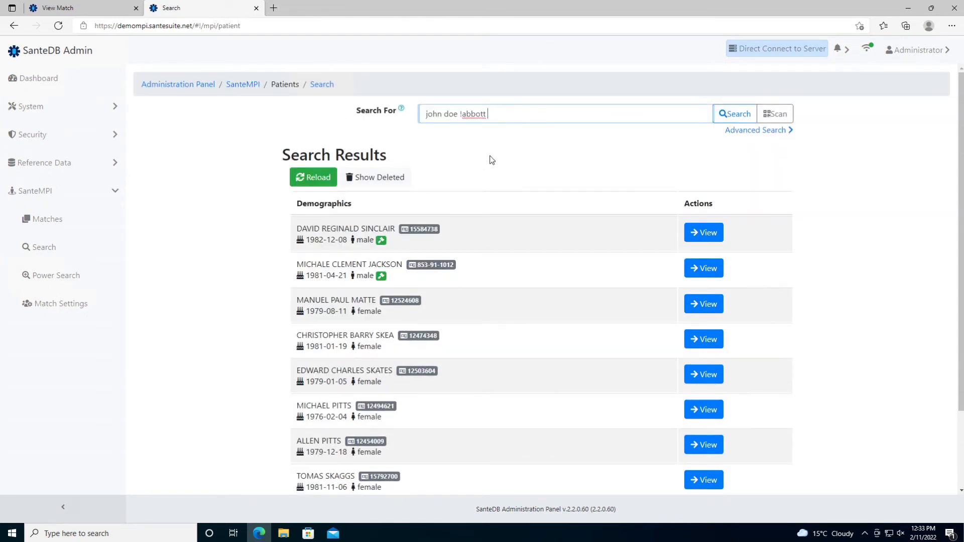
text(bronx)
key(Return)
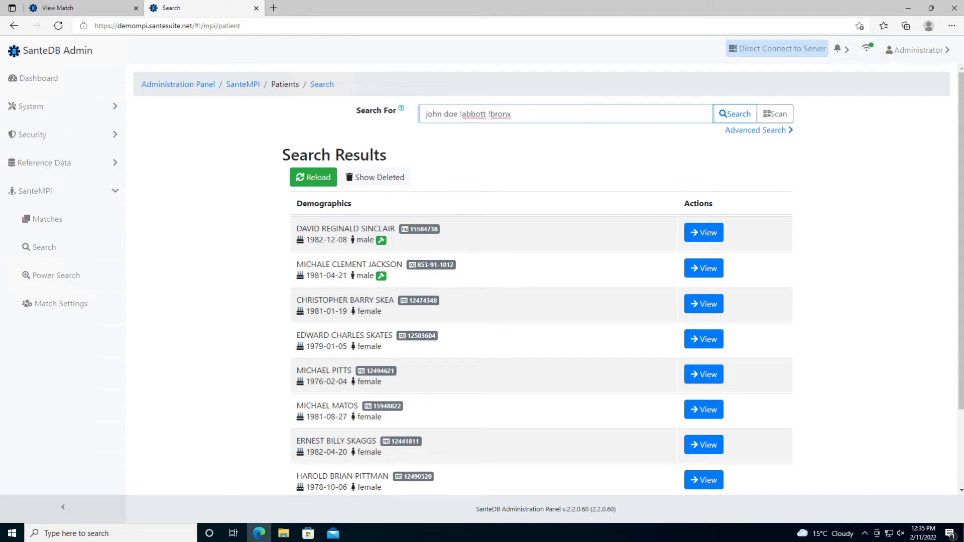
- Run an advanced patient search for Given JOHN, Family DOE and City BRONX
click(768, 130)
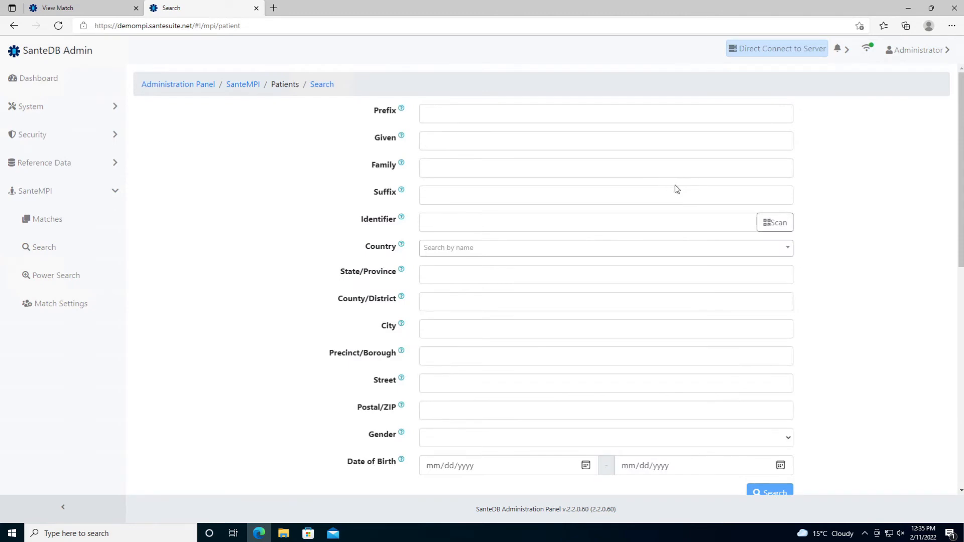
click(527, 144)
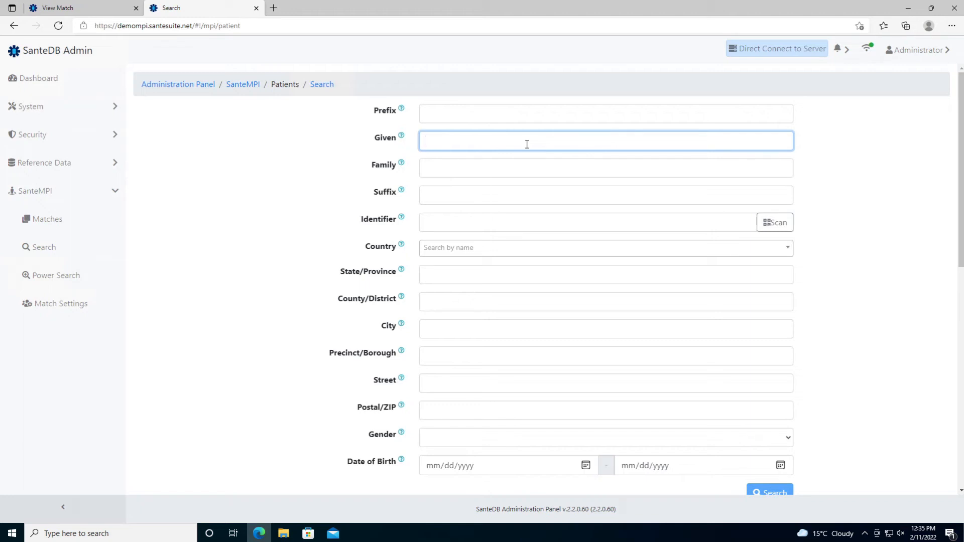
text(JOHN)
key(Tab)
text(DOE)
key(Tab)
key(Tab)
key(Tab)
key(Tab)
key(Tab)
key(Tab)
key(Tab)
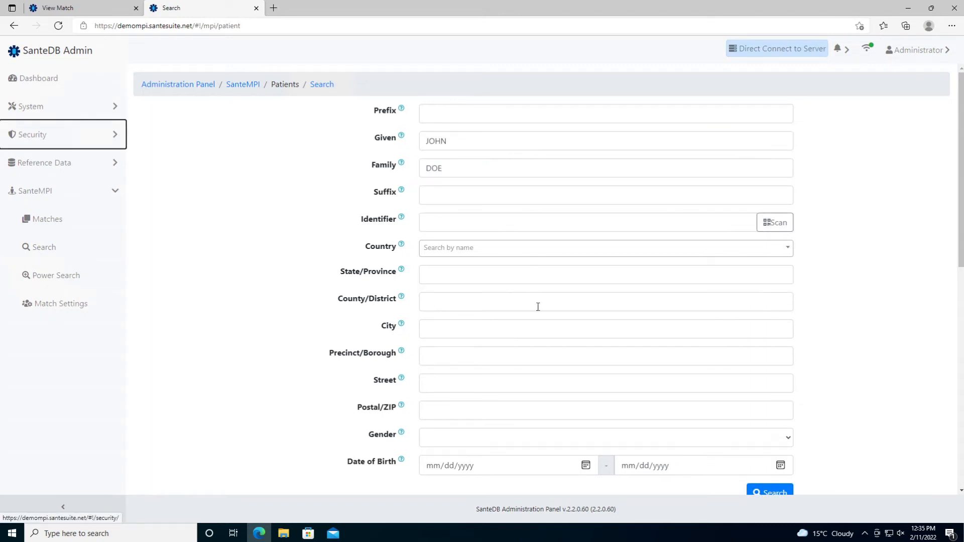
click(538, 328)
text(BRONX)
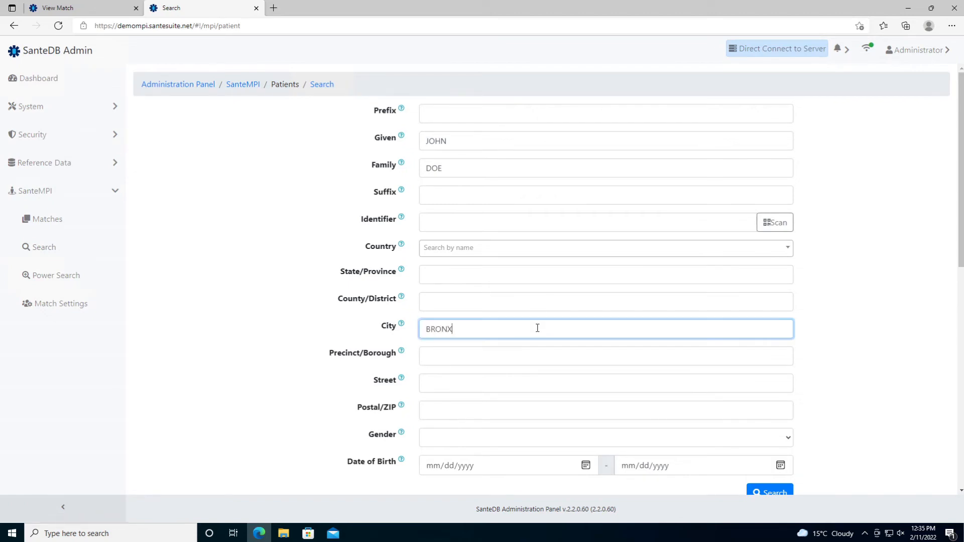
scroll(537, 328, down, 4)
click(751, 303)
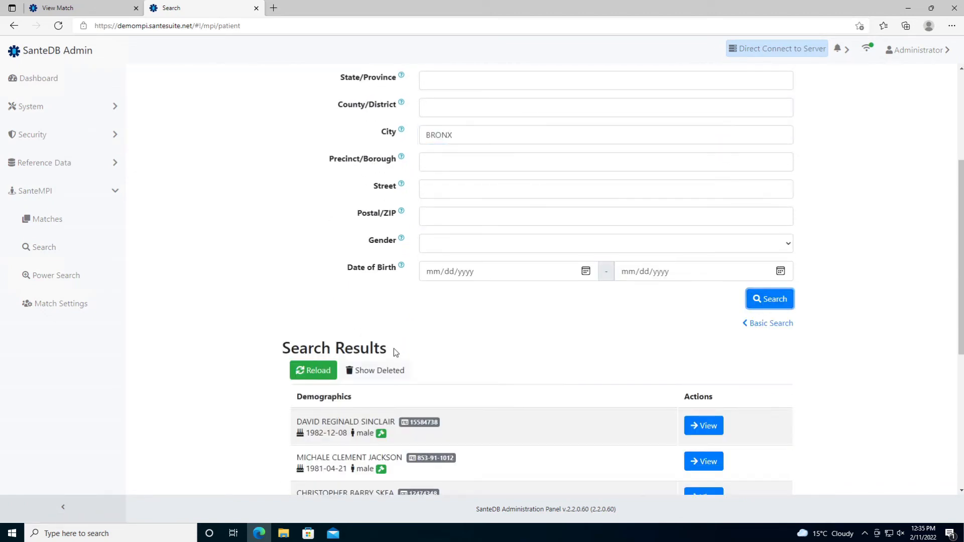
scroll(367, 254, down, 3)
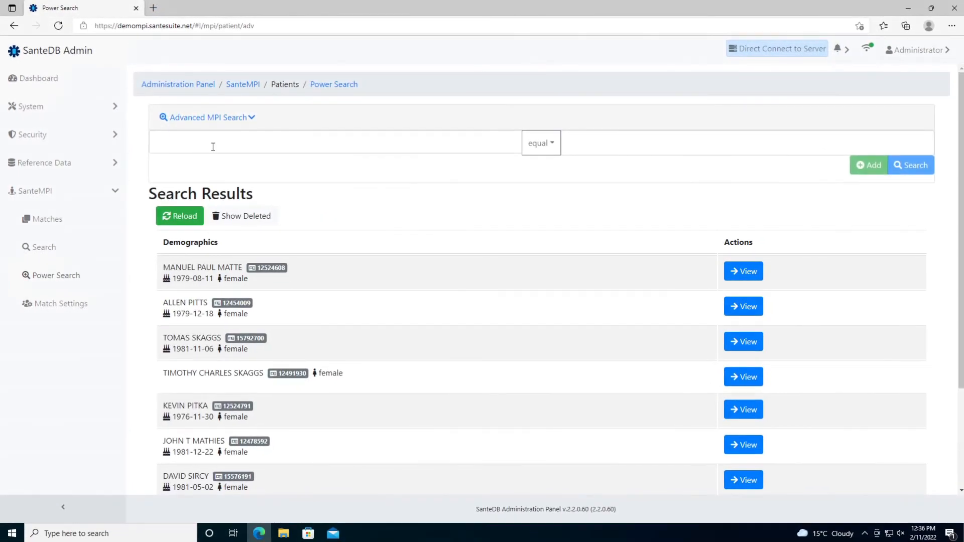
- Add a genderConcept equals female criterion to the power search
click(213, 146)
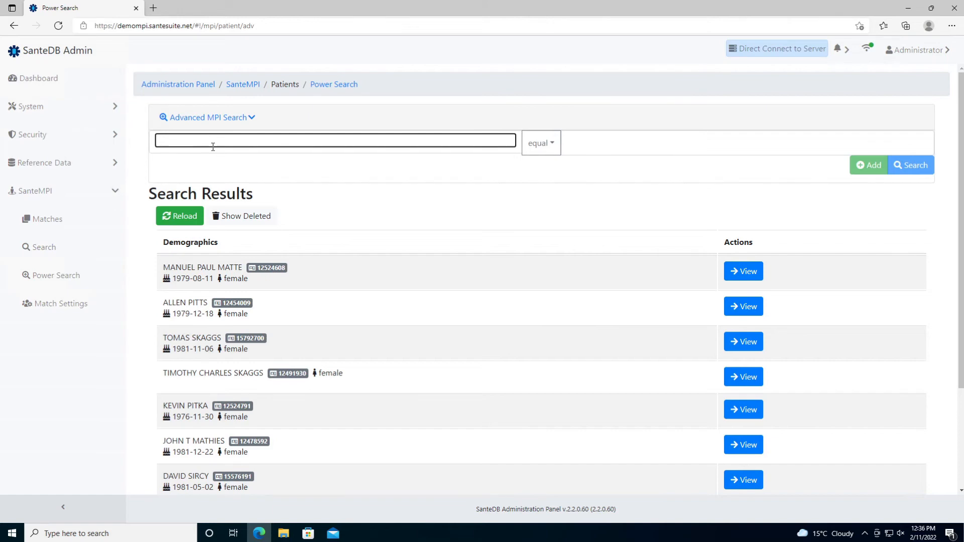
text(gend)
key(Down)
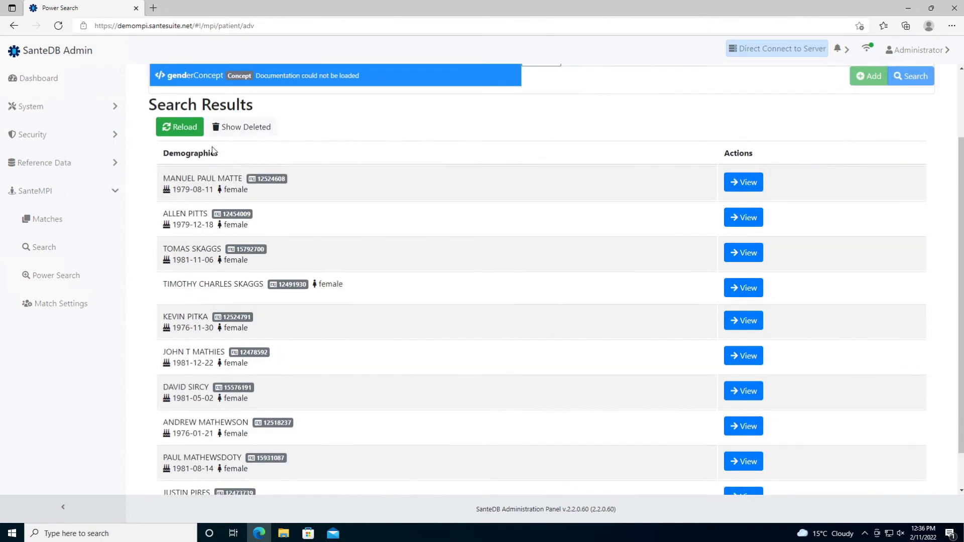
key(Return)
click(585, 146)
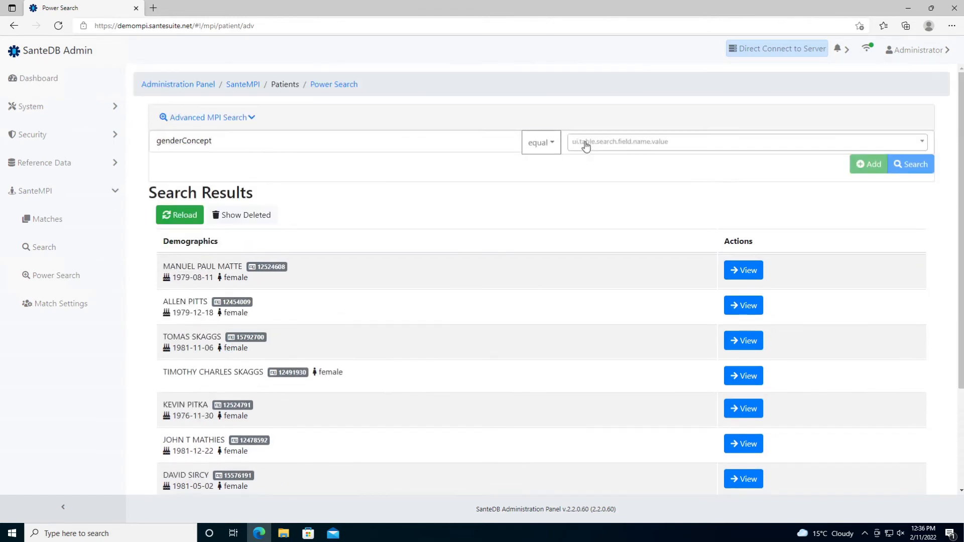
click(586, 145)
text(female)
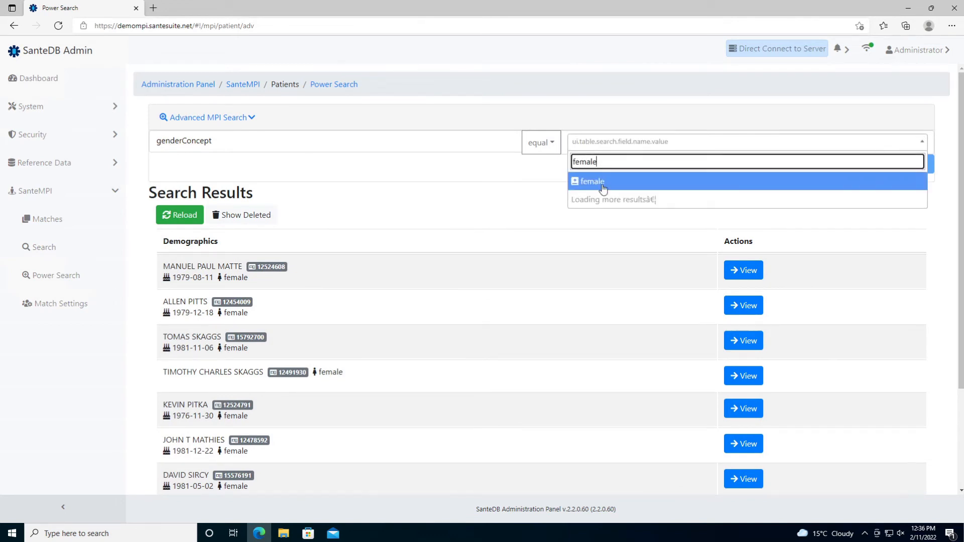
click(603, 187)
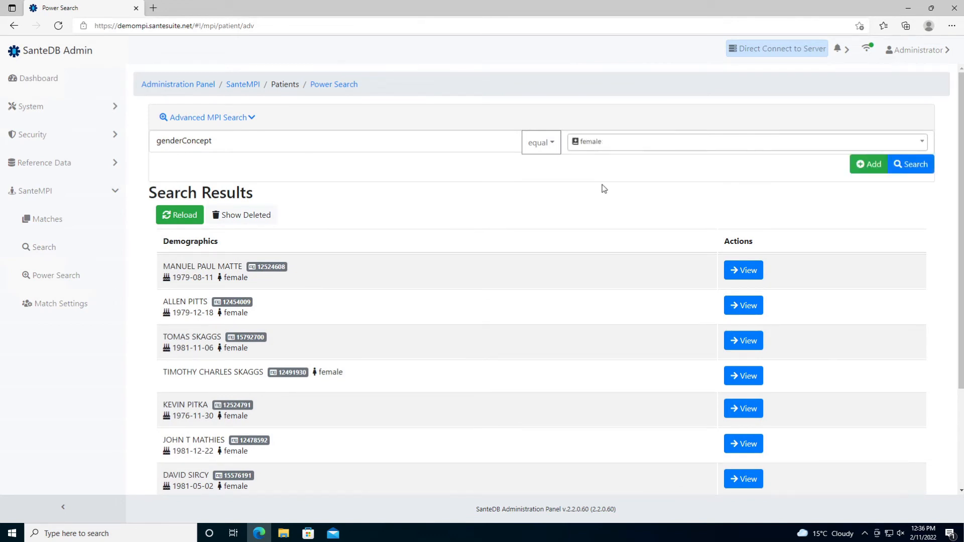
click(869, 164)
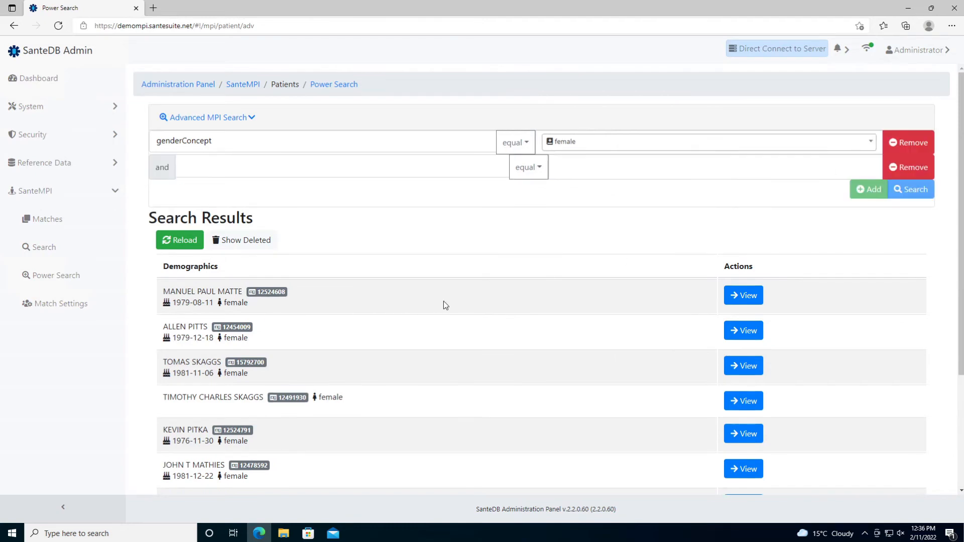
click(405, 167)
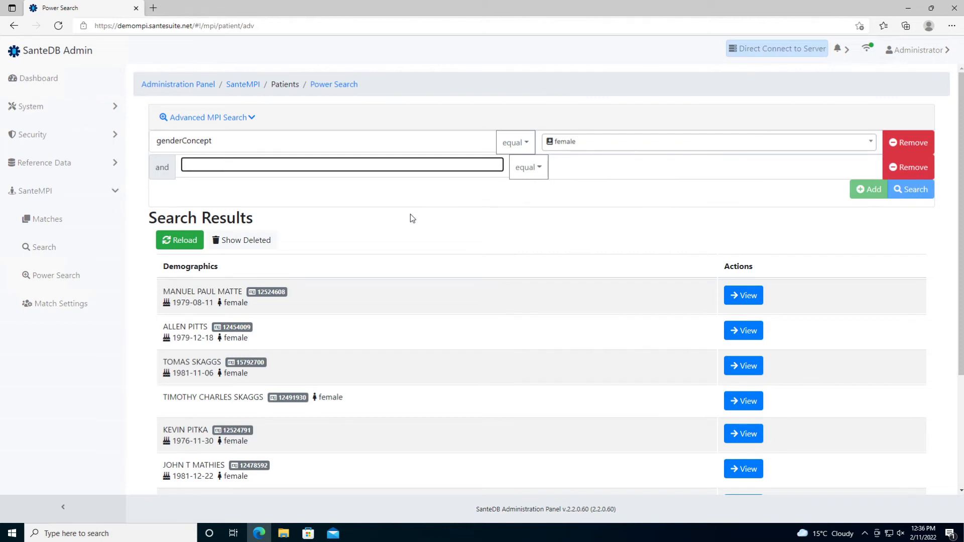
text(relationshi)
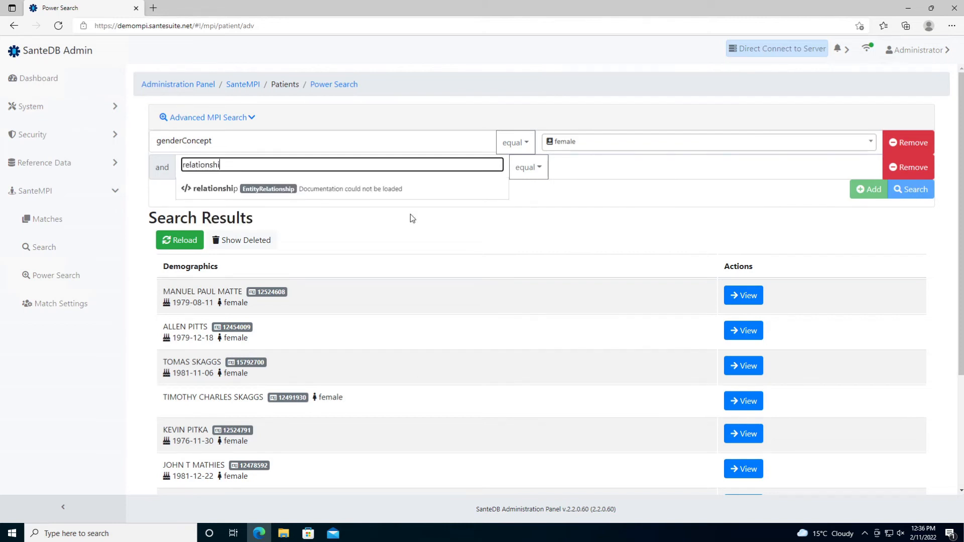
text(p[Citi)
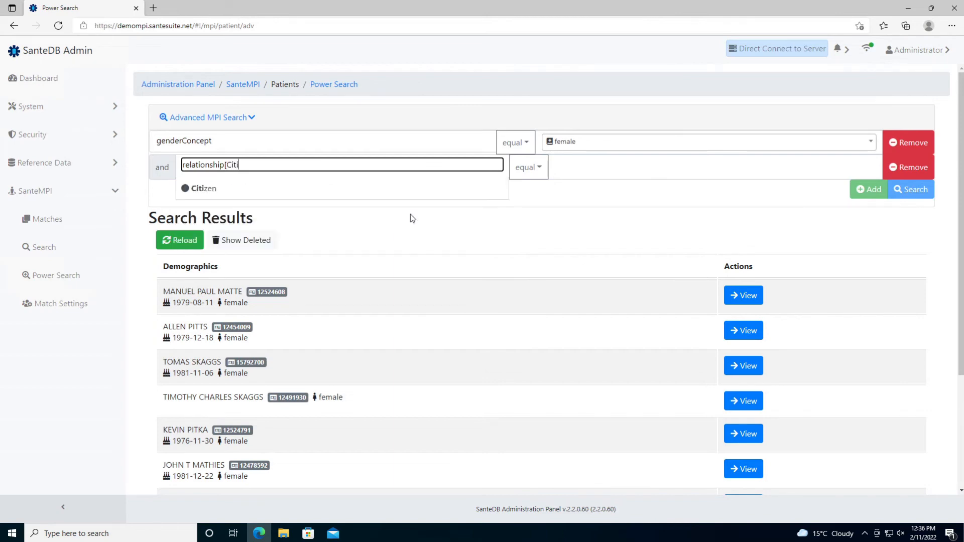
text(zen])
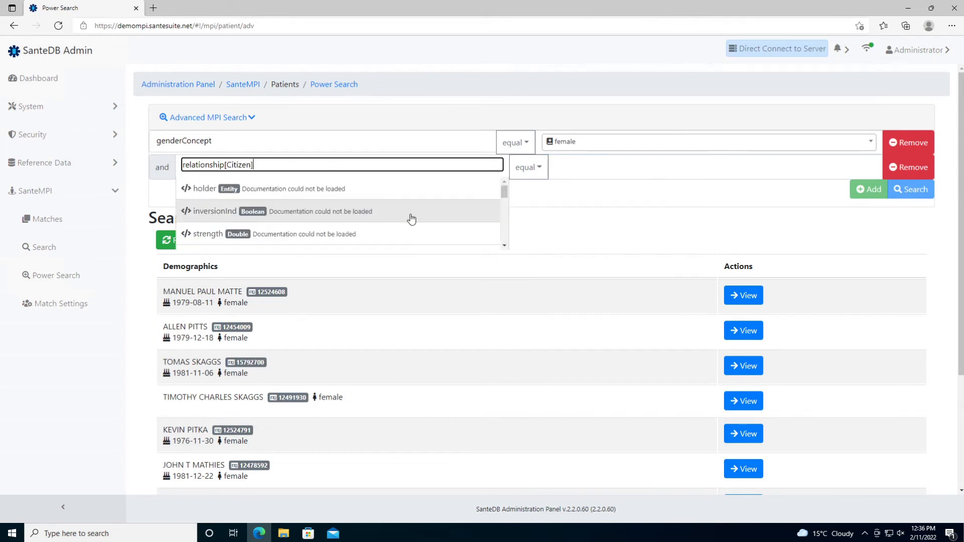
text(.target@Place.id)
key(Tab)
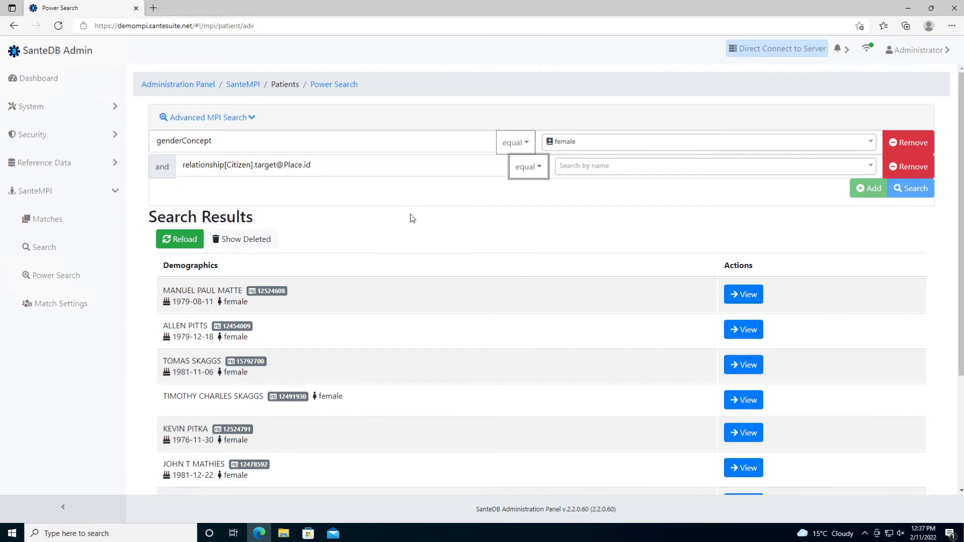
key(Tab)
text(Canada)
click(566, 208)
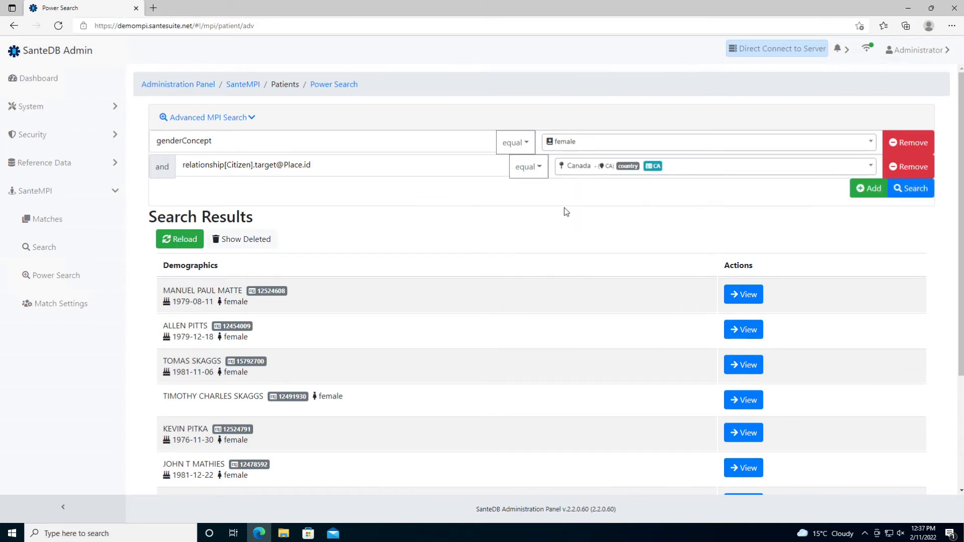
click(910, 188)
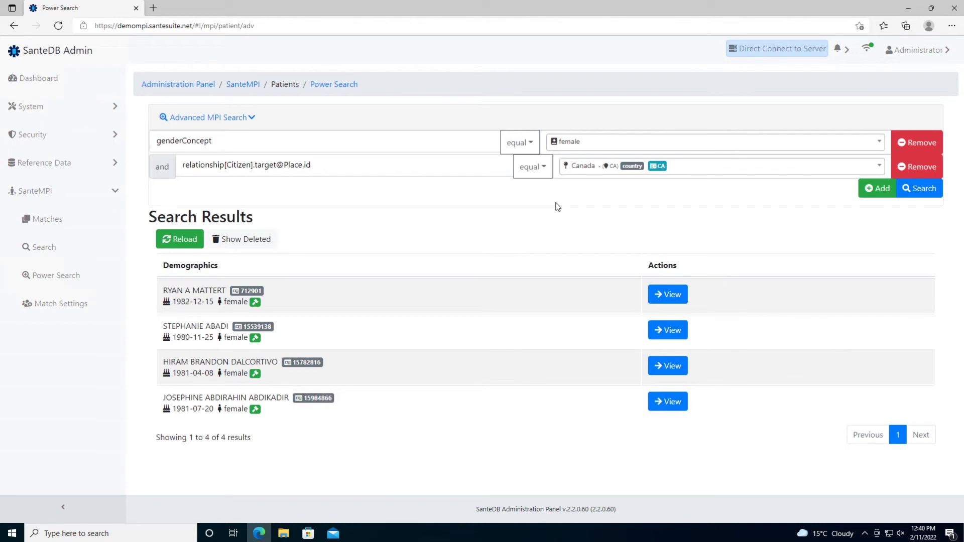
- Add a third criterion, religion equals Buddhist, and rerun the power search
click(875, 188)
click(477, 190)
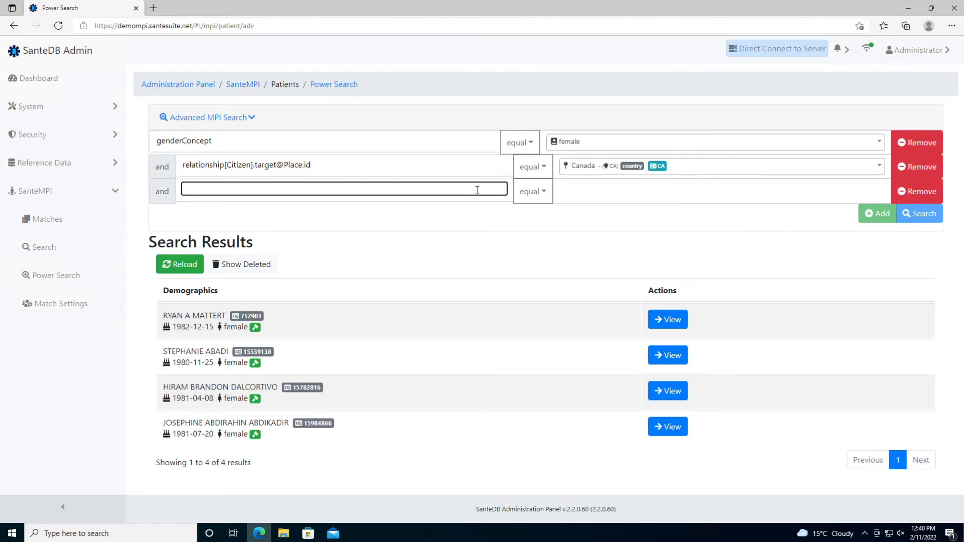
text(religion)
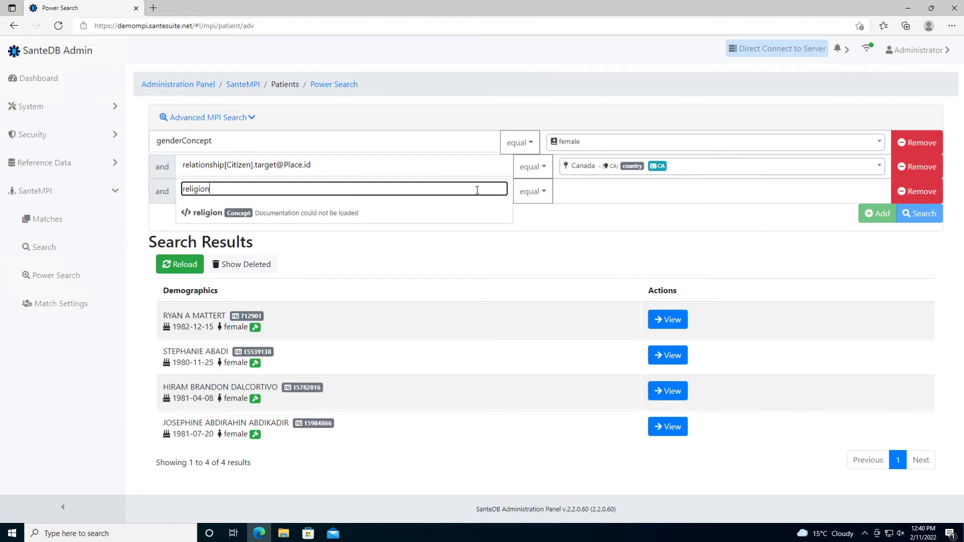
click(466, 211)
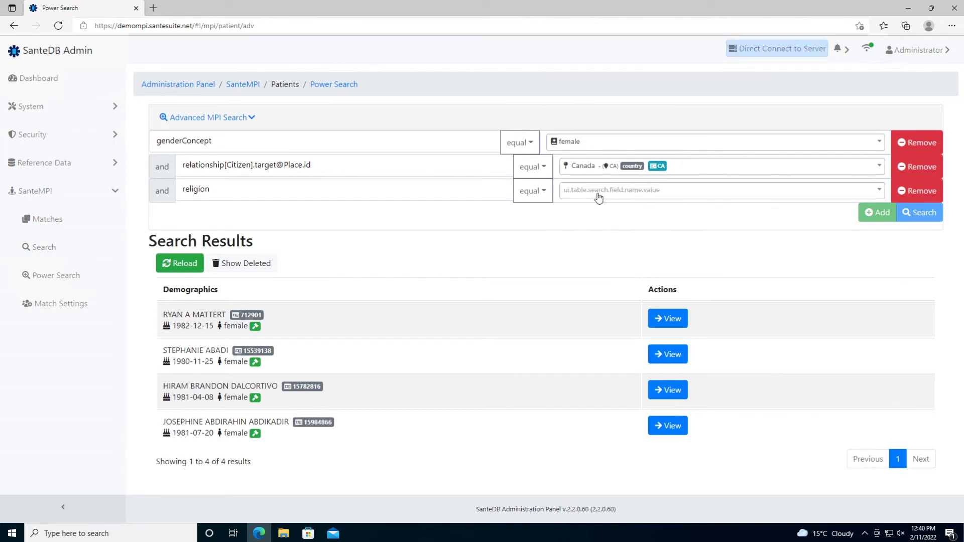
click(577, 191)
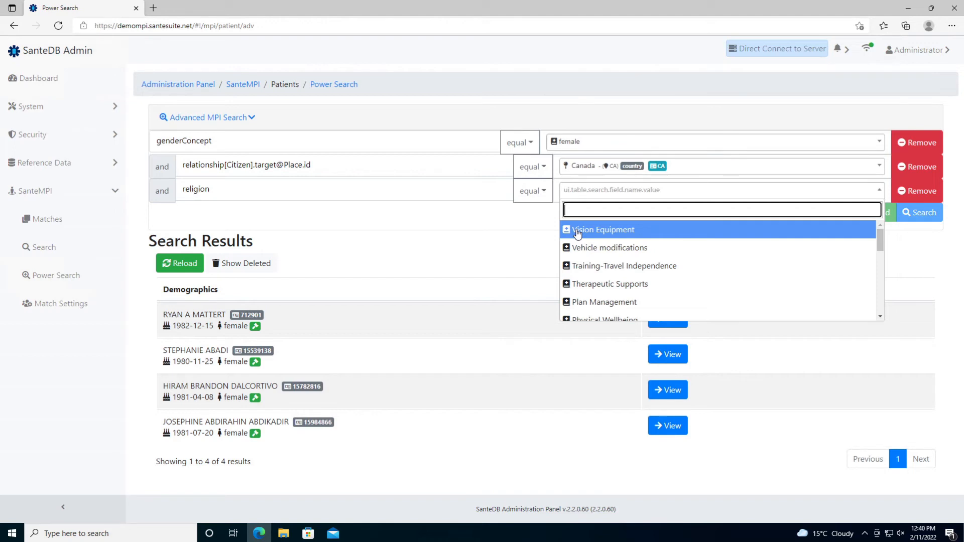
text(buddhis)
key(BackSpace)
key(BackSpace)
key(BackSpace)
text(hist)
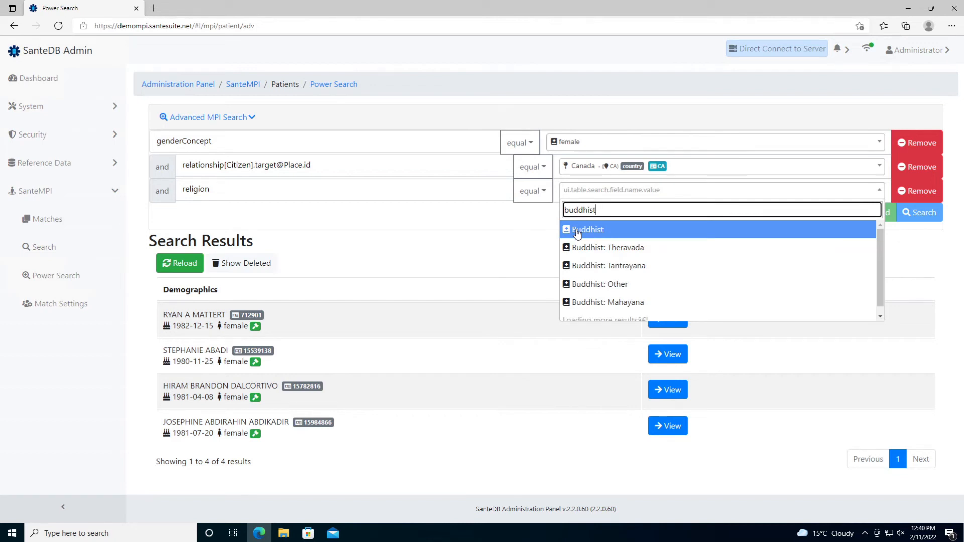
click(578, 231)
click(917, 222)
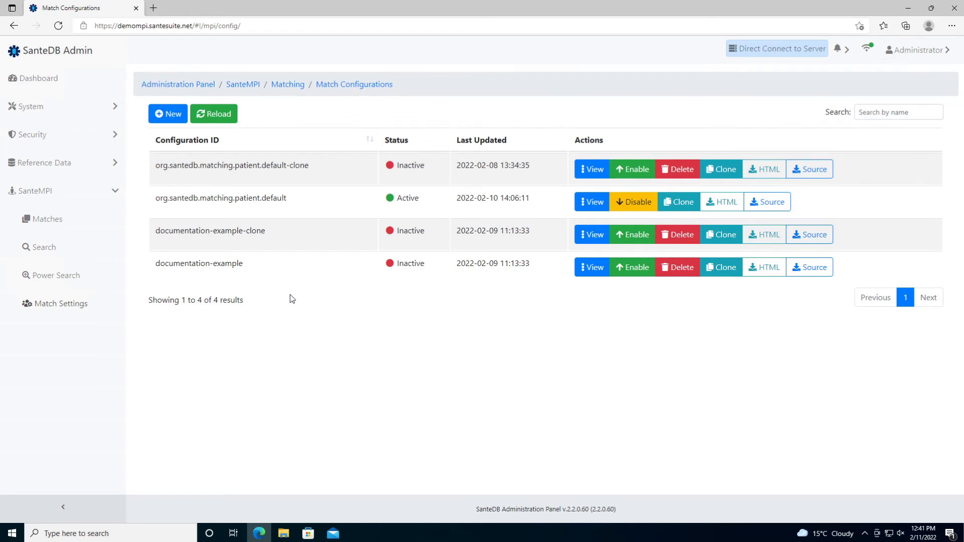
- Enable default-clone and disable it again, then open its HTML report
click(632, 170)
click(531, 99)
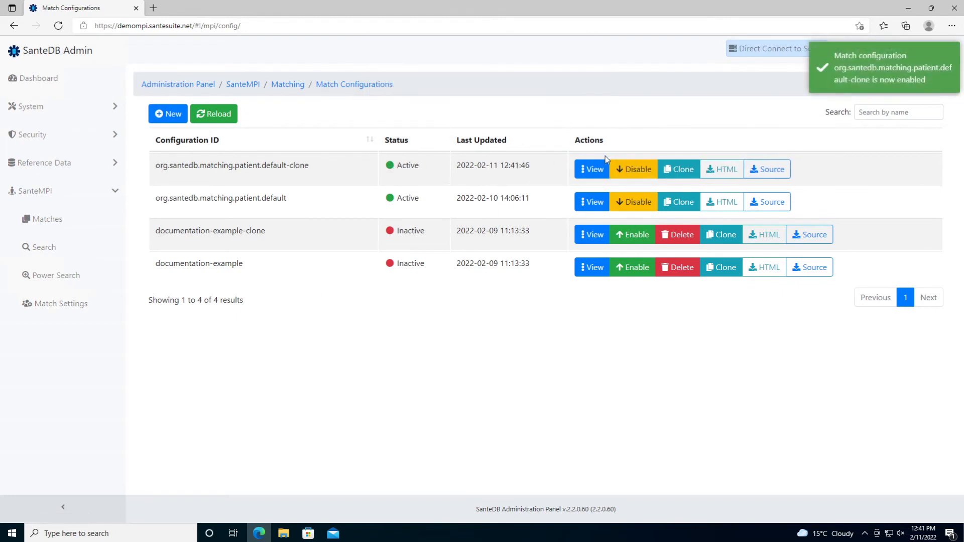
click(631, 168)
click(532, 99)
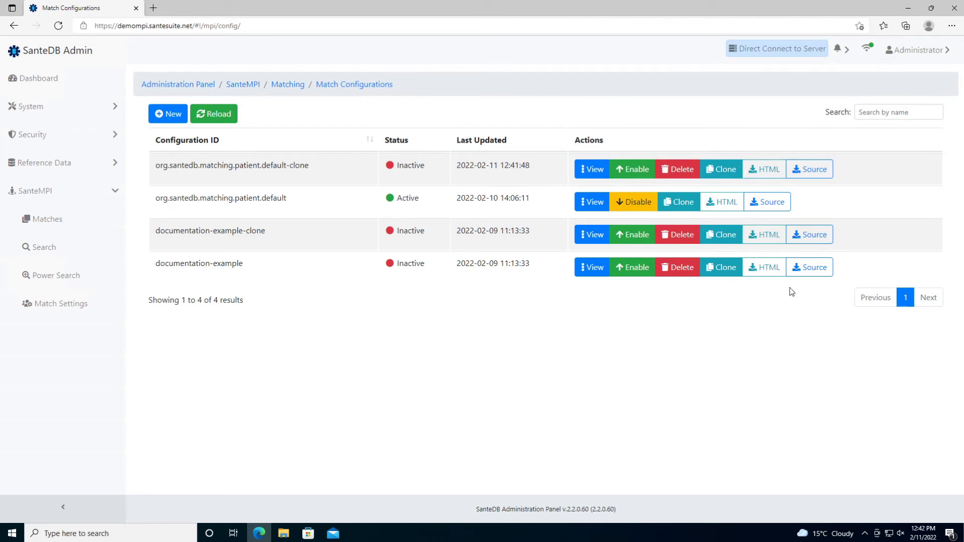
click(768, 170)
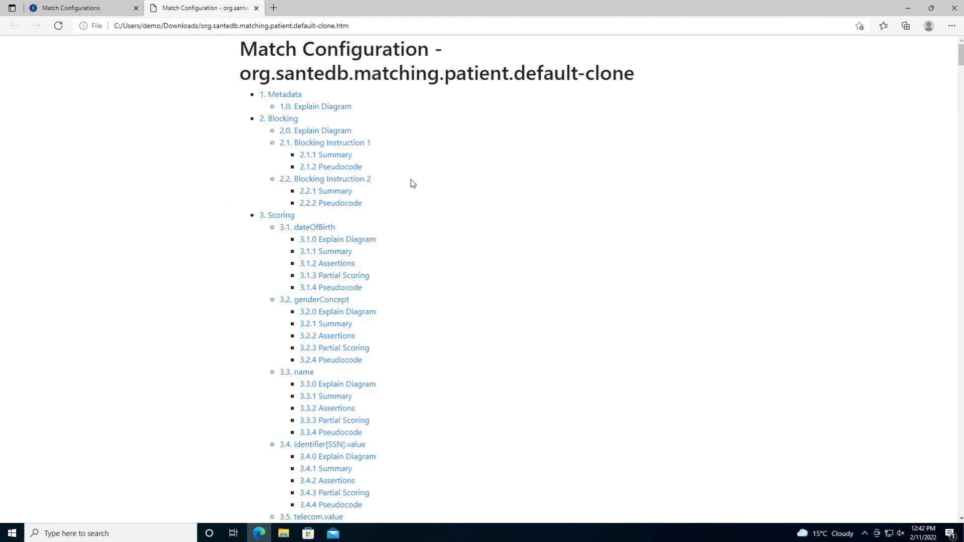
- Start printing the HTML report with Ctrl+P, then cancel the Print dialog
key(ctrl+p)
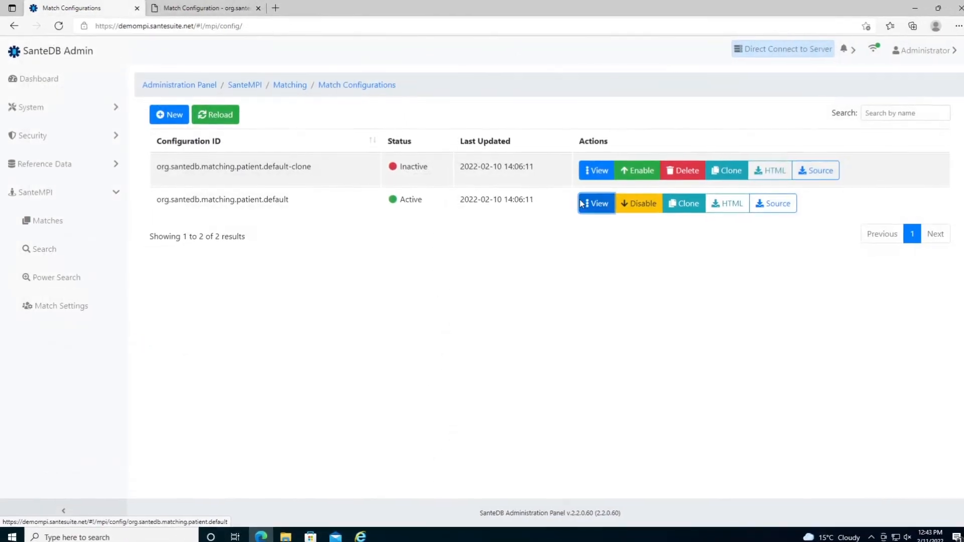
click(596, 204)
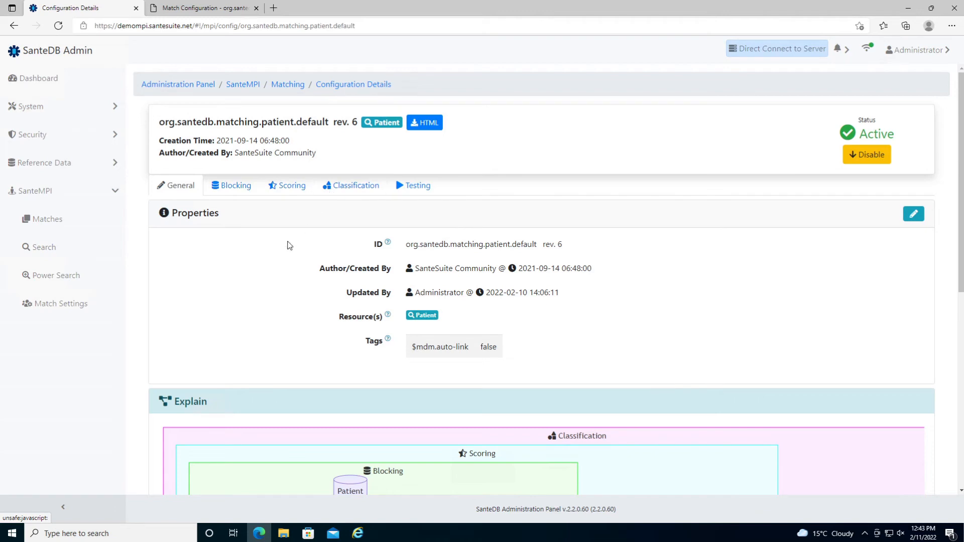
- Collapse the side navigation and inspect the identifier[SSN].value node in the explain diagram
scroll(287, 245, down, 6)
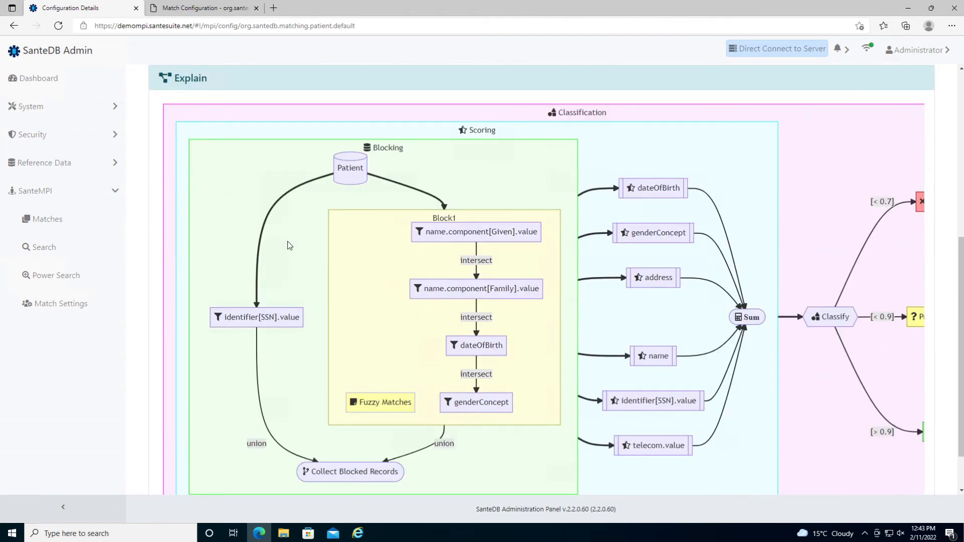
scroll(290, 246, down, 1)
click(62, 507)
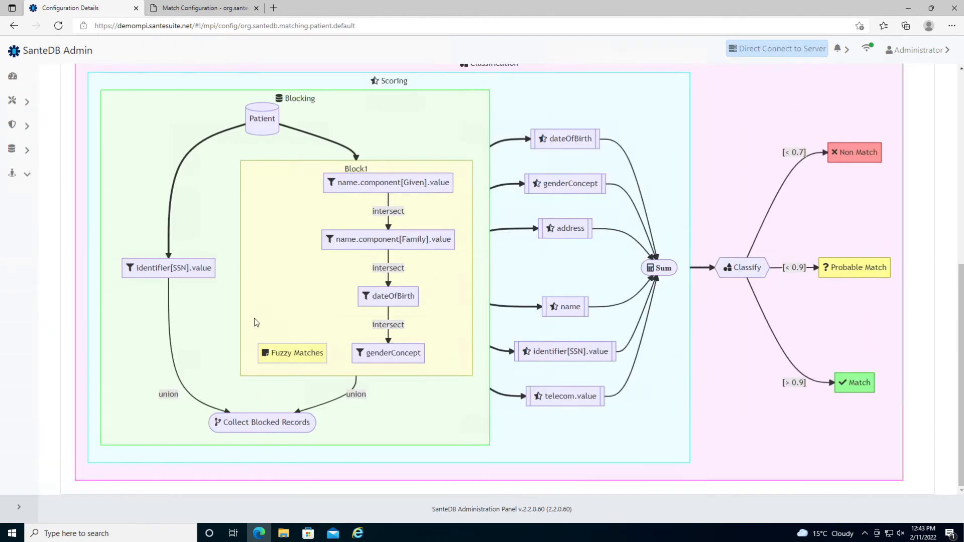
scroll(271, 302, up, 1)
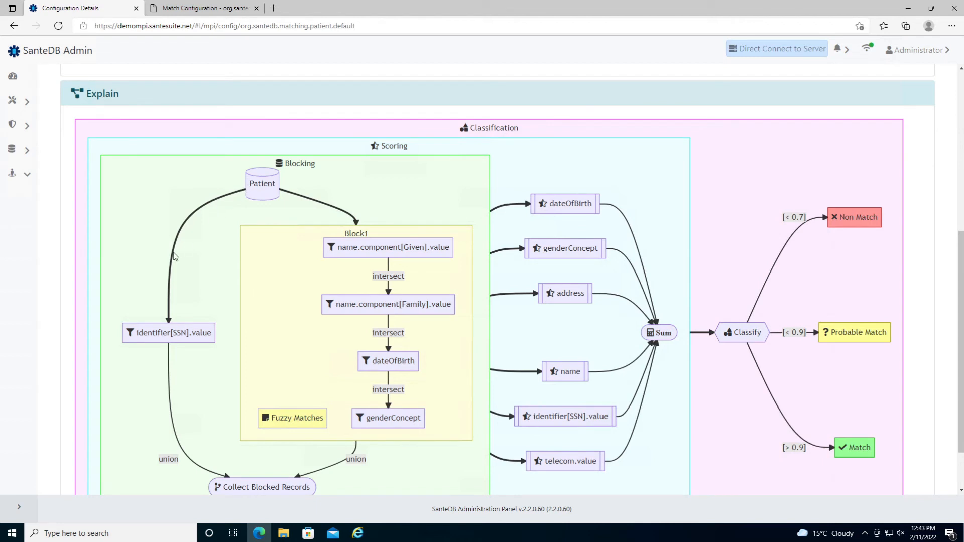
drag(137, 333, 210, 334)
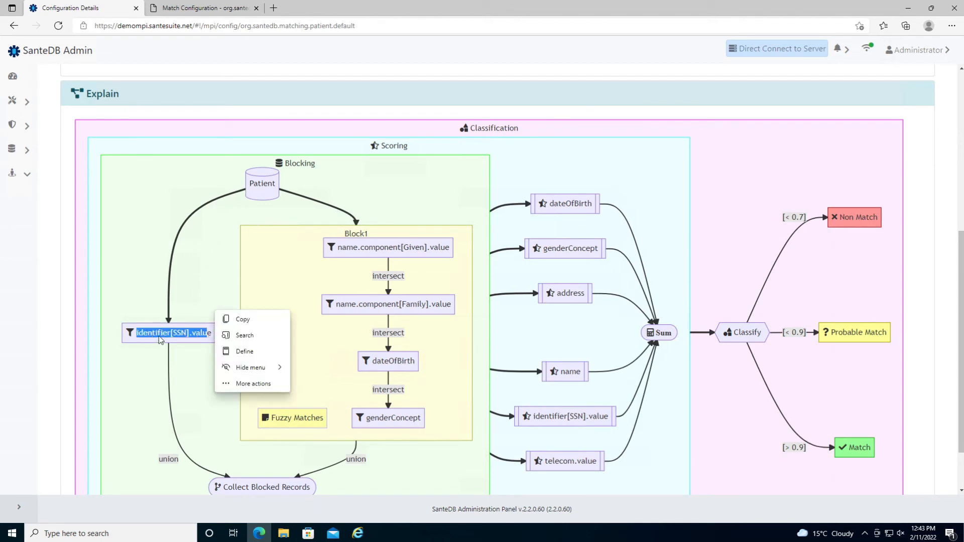
click(188, 335)
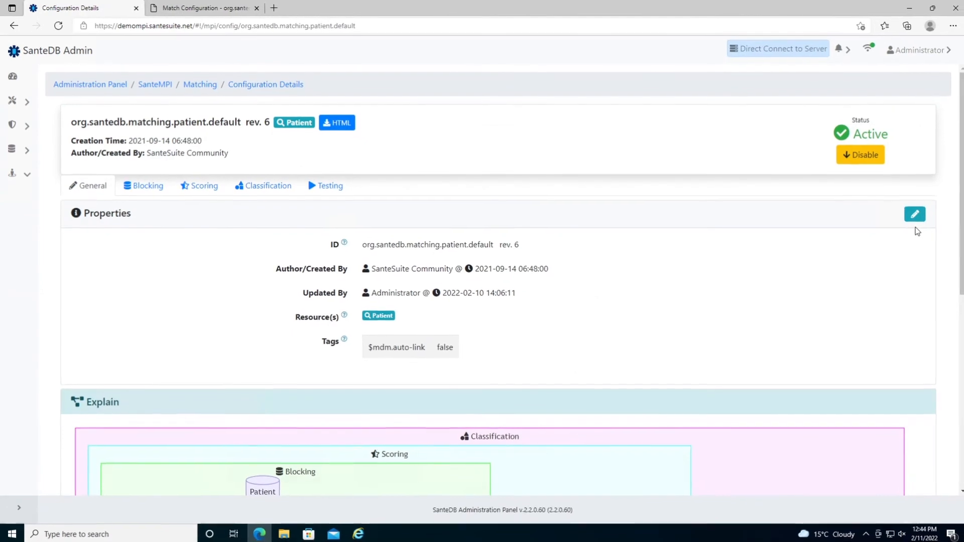
- Add a $hello tag with value world to the configuration properties and save them
click(916, 214)
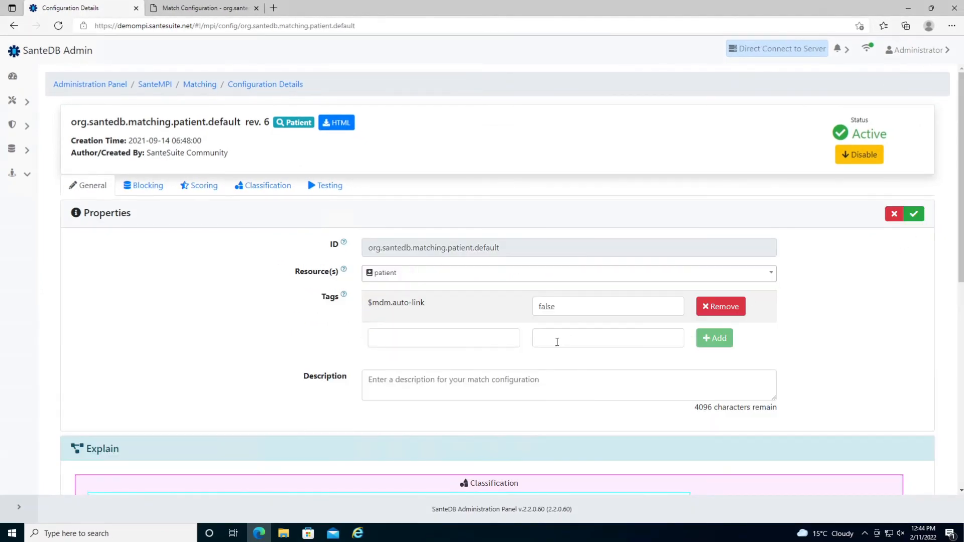
click(480, 341)
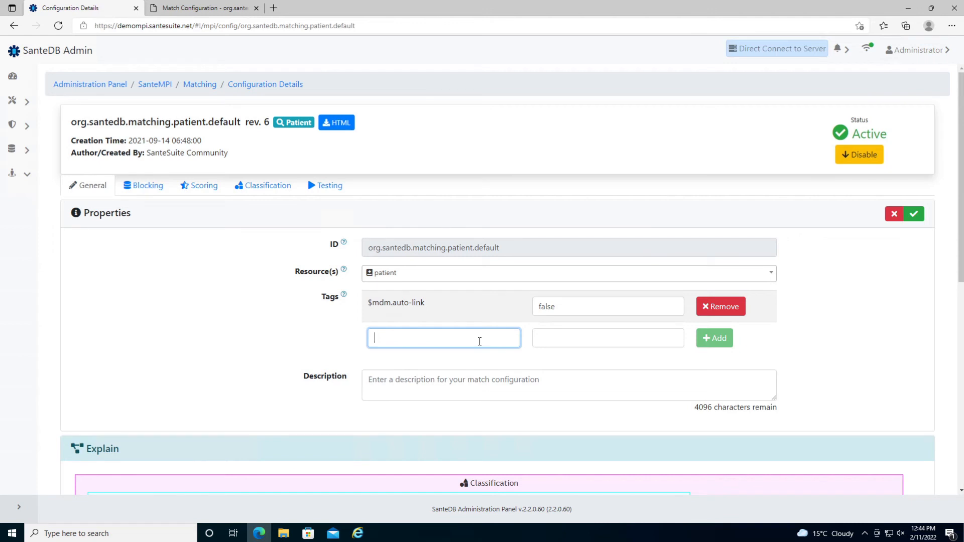
text($hello)
key(Tab)
text(world)
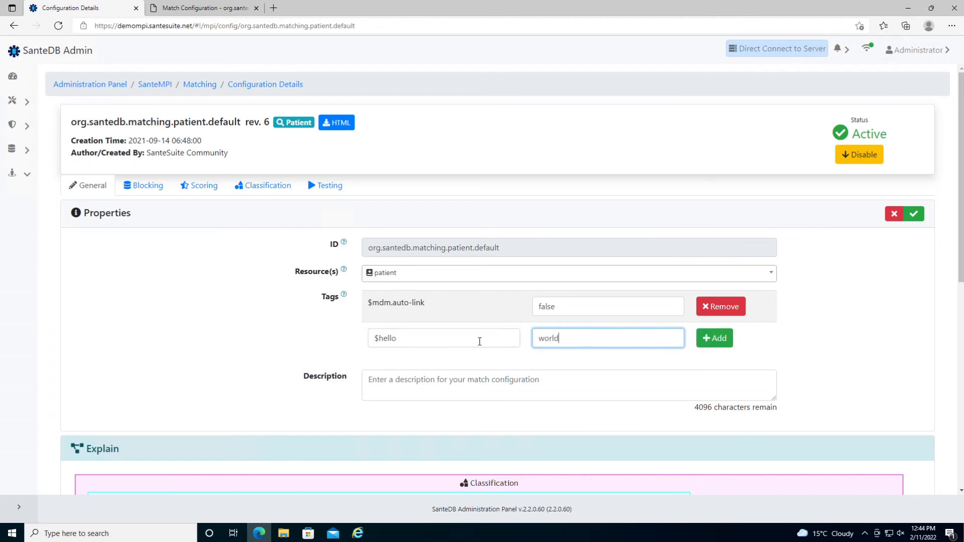
click(704, 343)
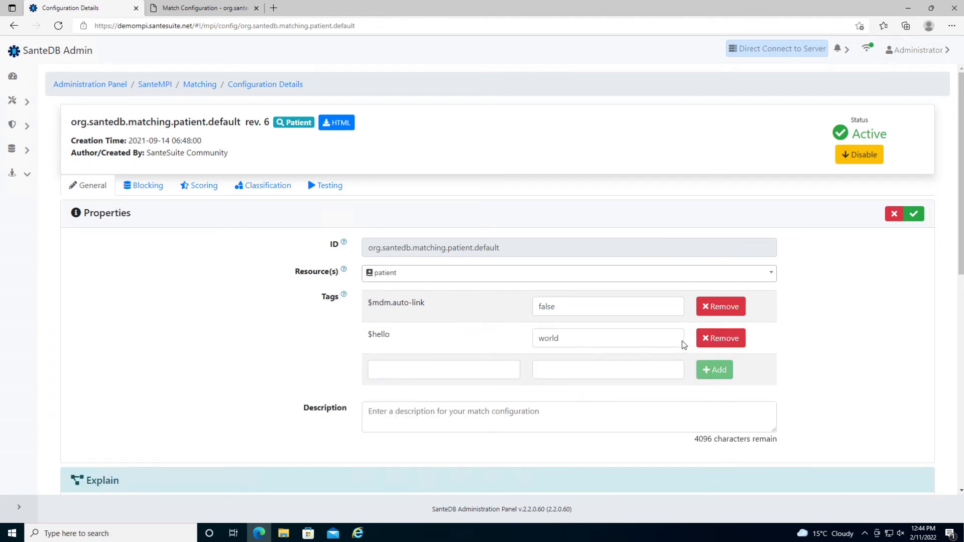
click(913, 214)
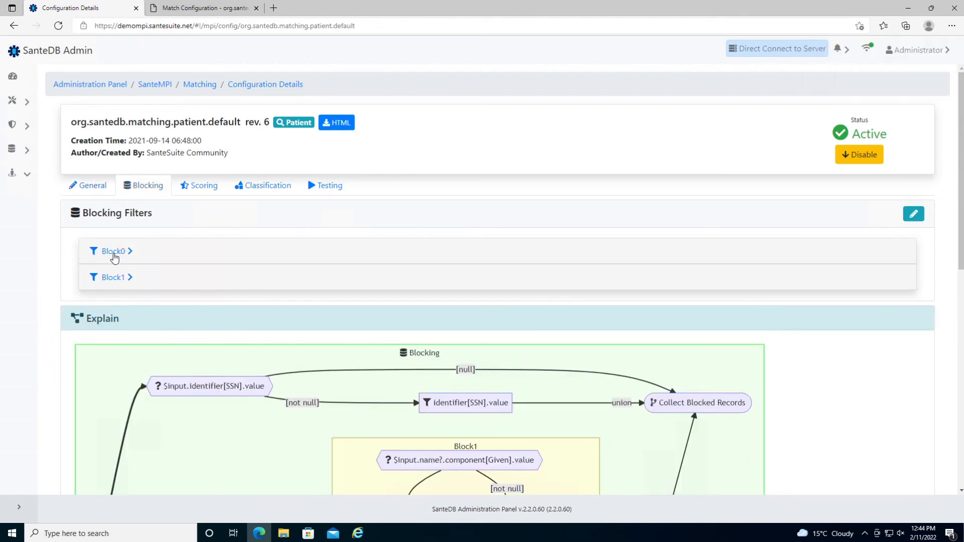
- Expand Block0's details, review them, and begin editing the blocking filters
click(113, 251)
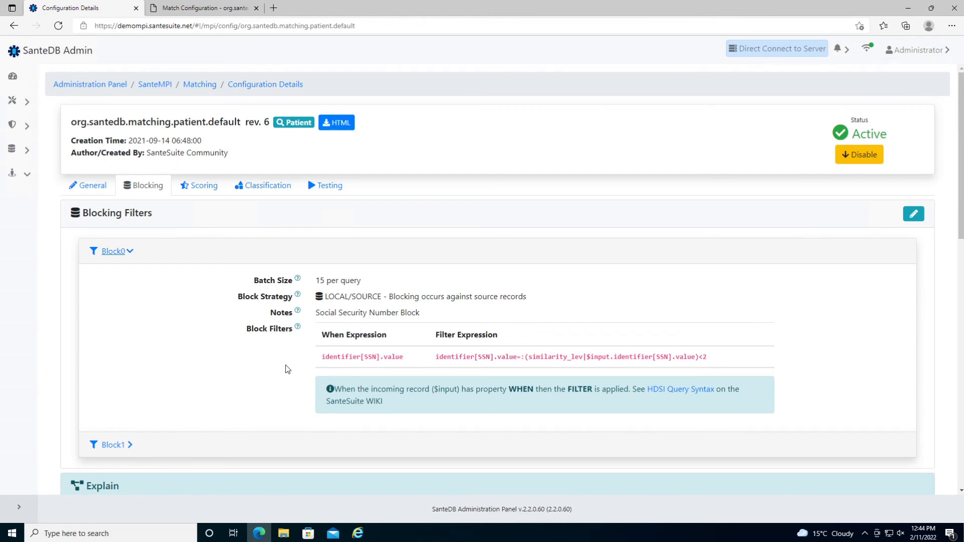
scroll(287, 369, down, 8)
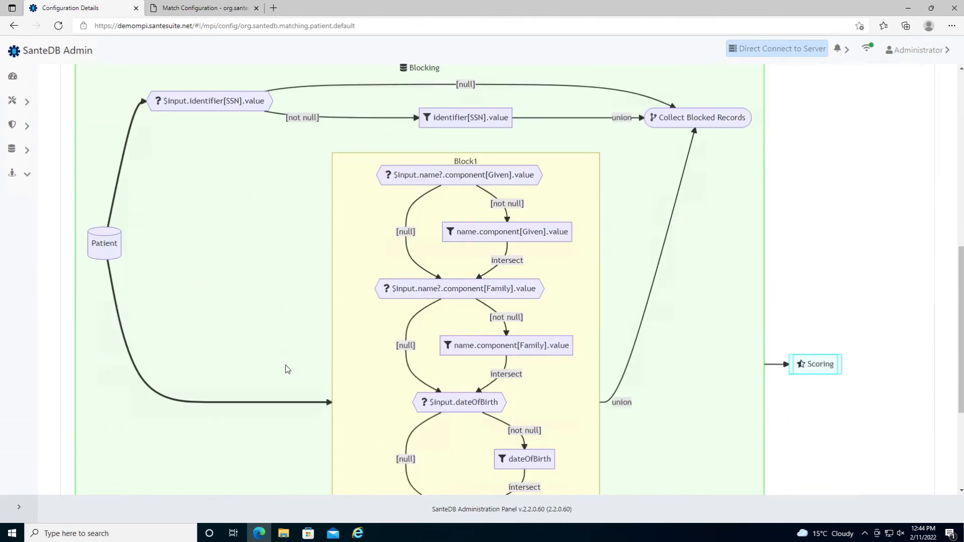
scroll(287, 370, down, 3)
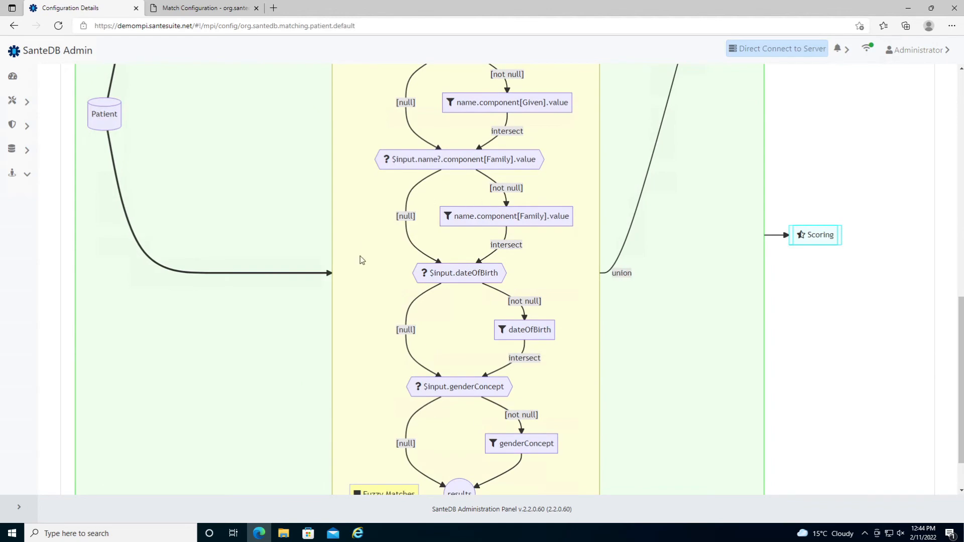
scroll(361, 287, up, 4)
scroll(364, 304, up, 3)
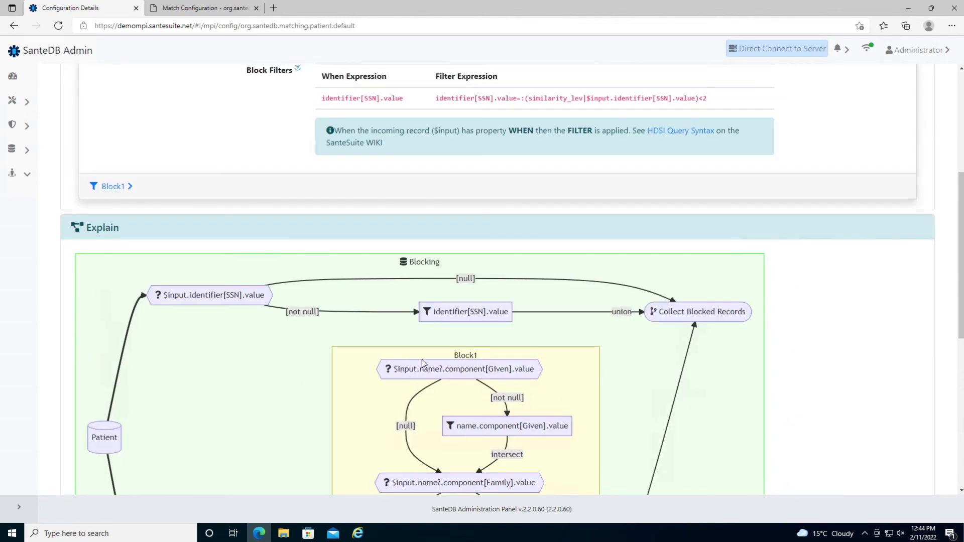
scroll(422, 360, up, 5)
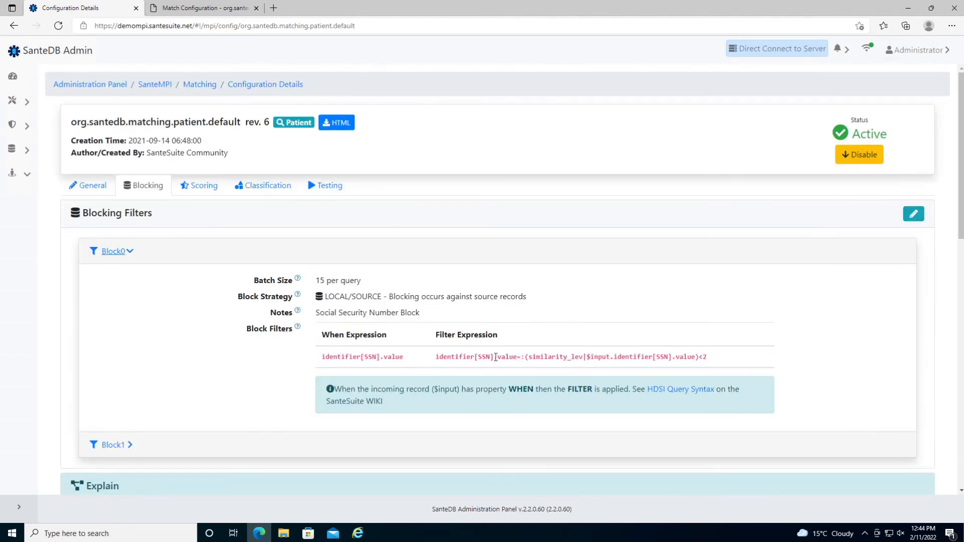
click(913, 215)
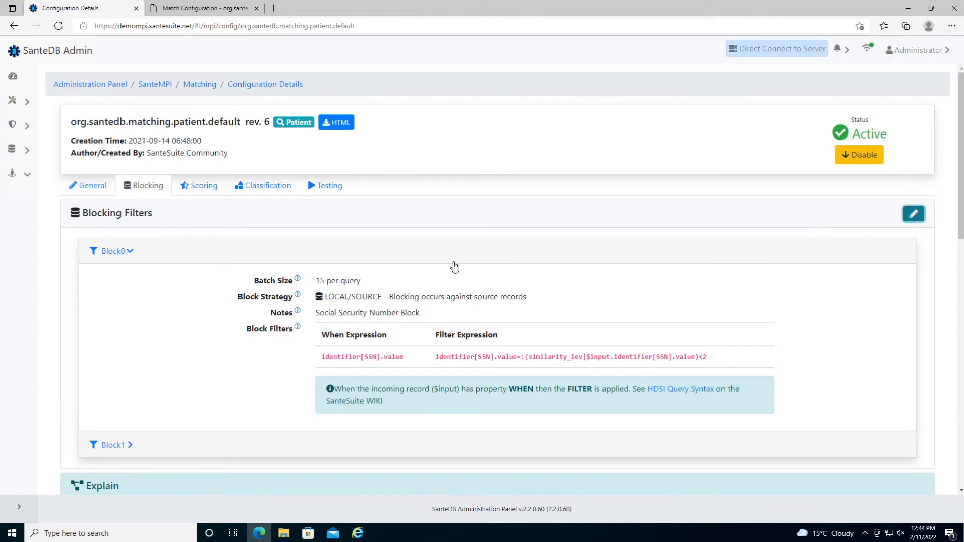
- Add a Block2 blocking rule using UNION WITH and LOCAL/SOURCE blocking
scroll(323, 315, down, 15)
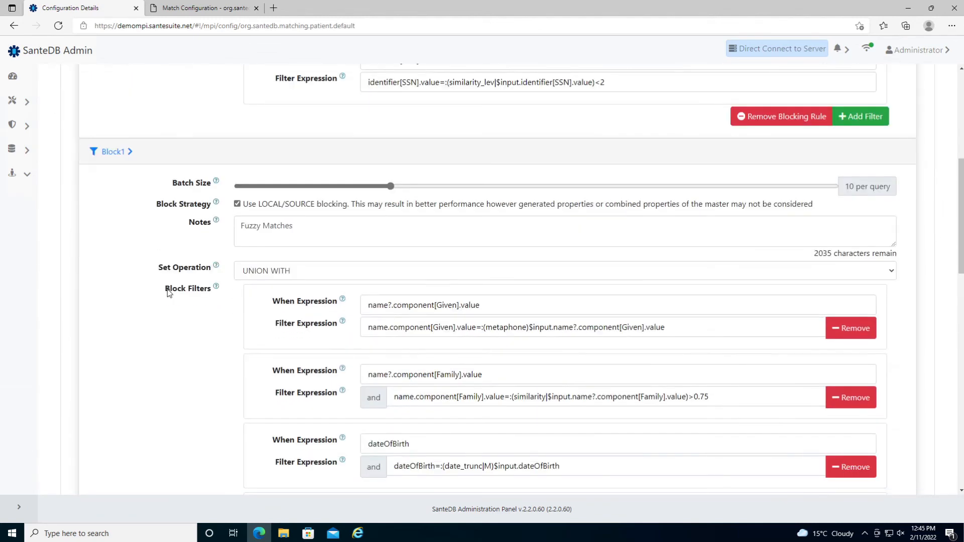
click(876, 343)
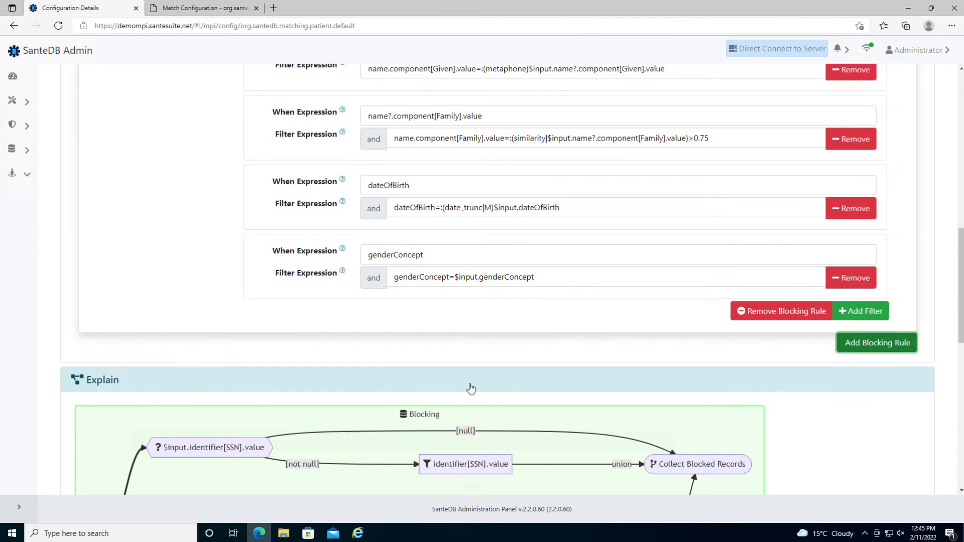
scroll(471, 387, down, 3)
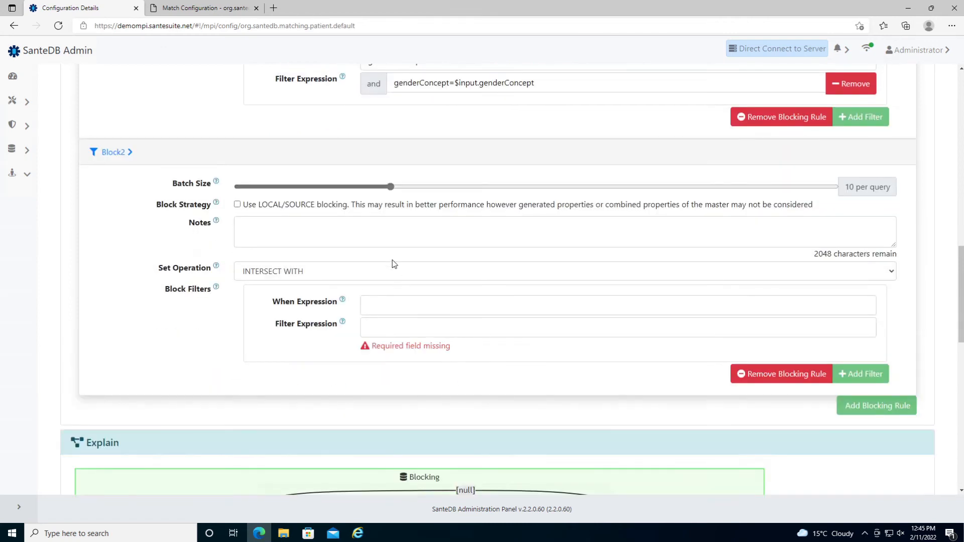
click(373, 276)
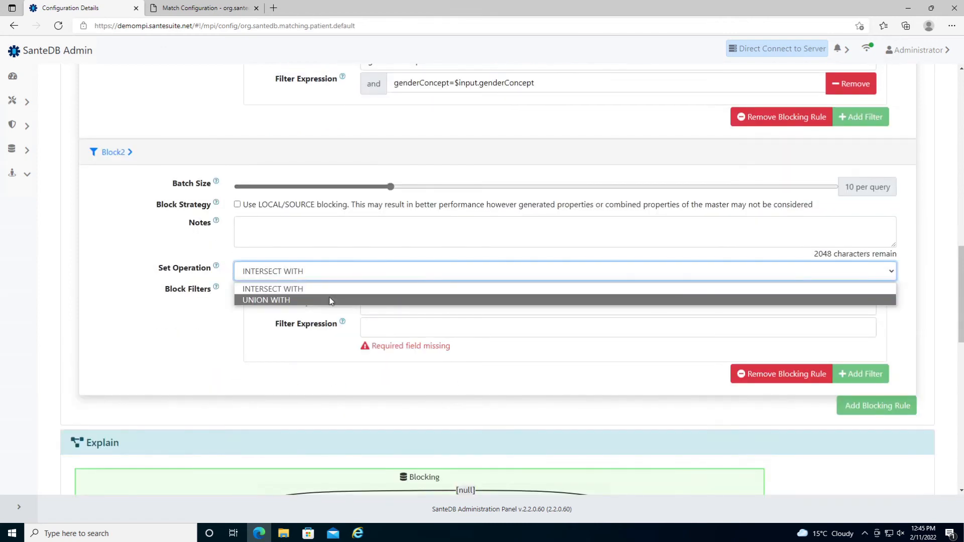
click(330, 300)
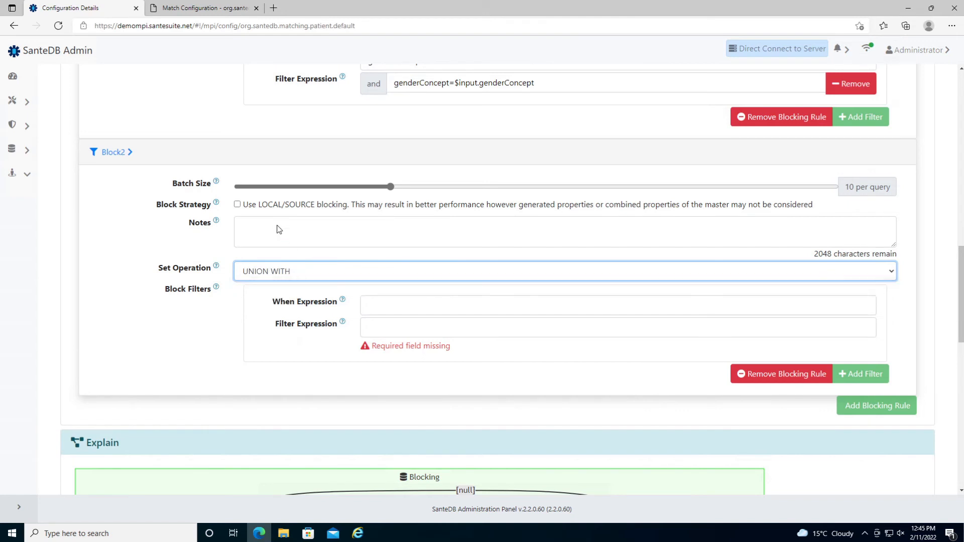
click(272, 206)
- Set Block2's filter expression to identifier[MRN].value=$input.identifier[MRN].value
click(382, 308)
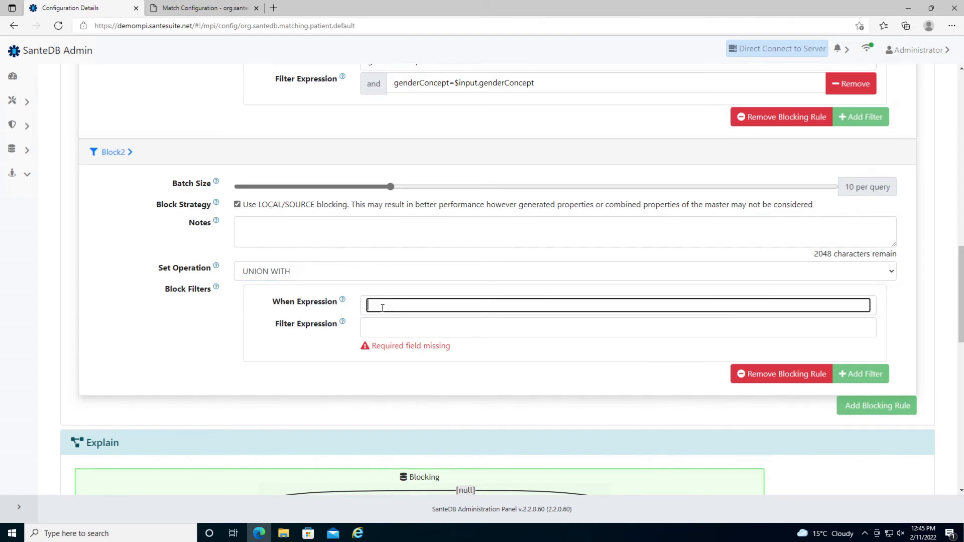
click(417, 330)
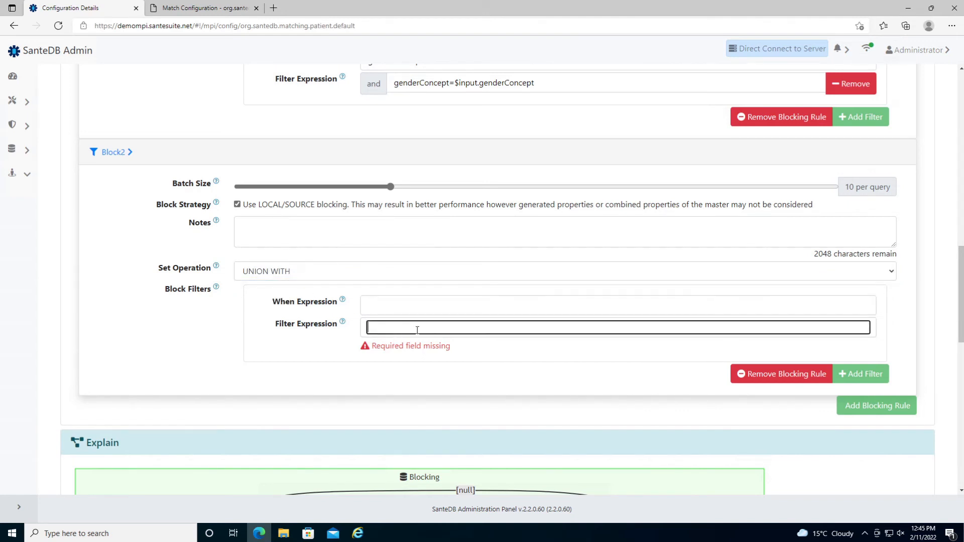
text(identifyer[)
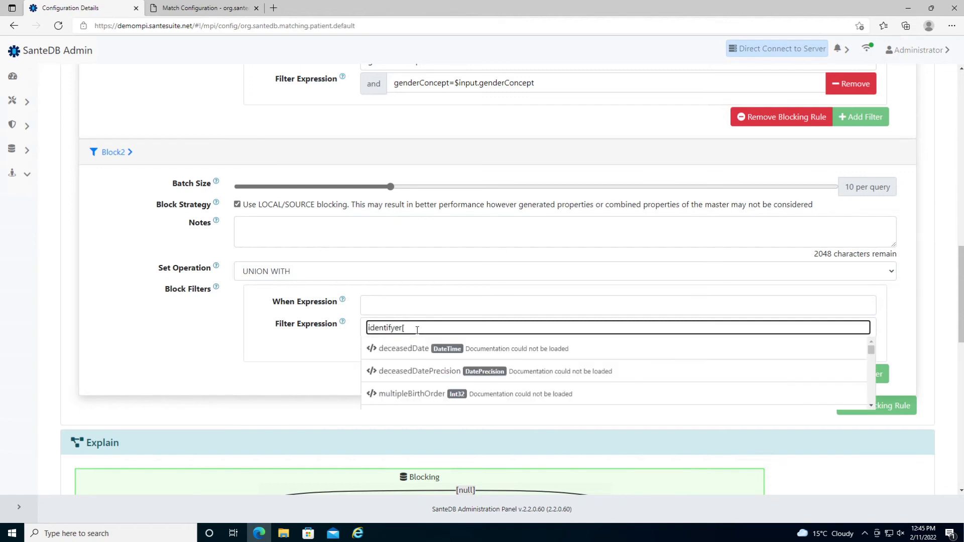
key(ctrl+a)
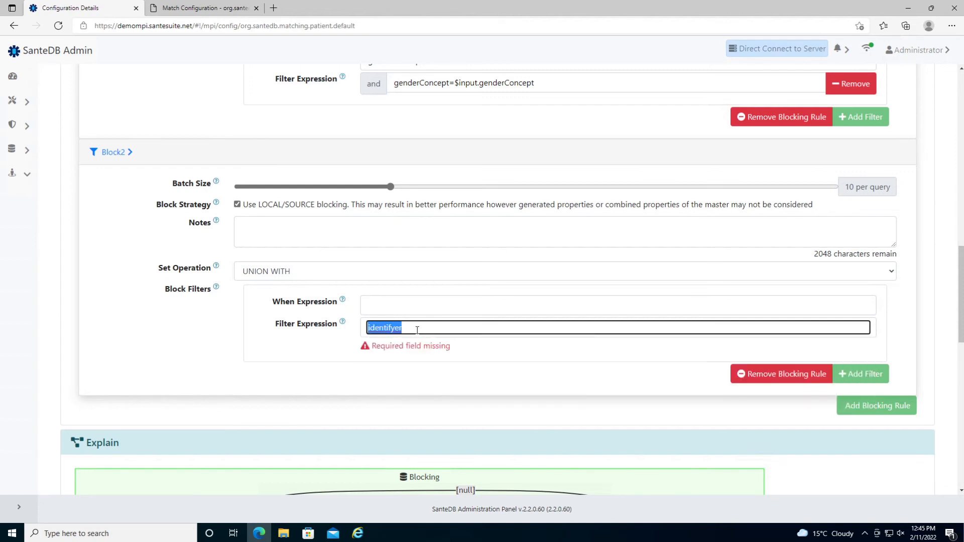
text(identifier[M)
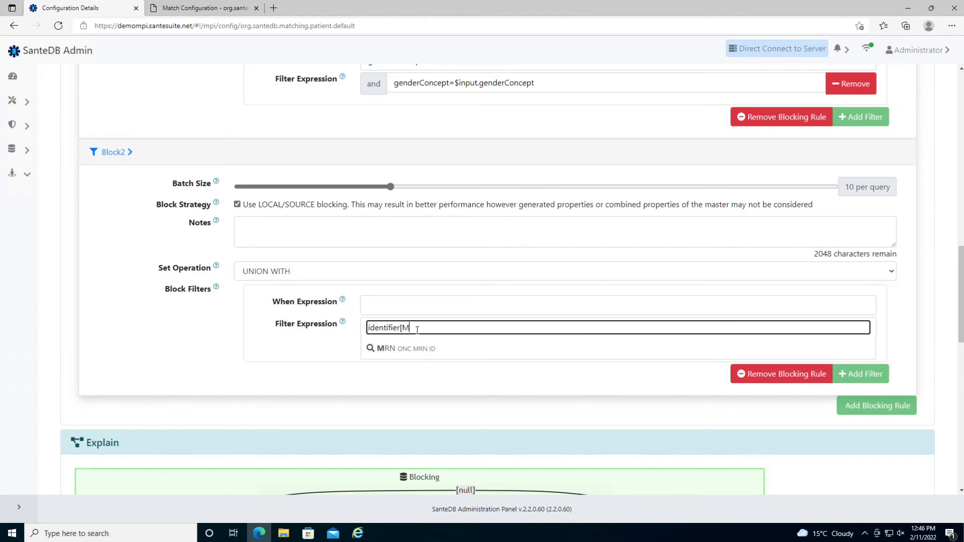
text(RN].v)
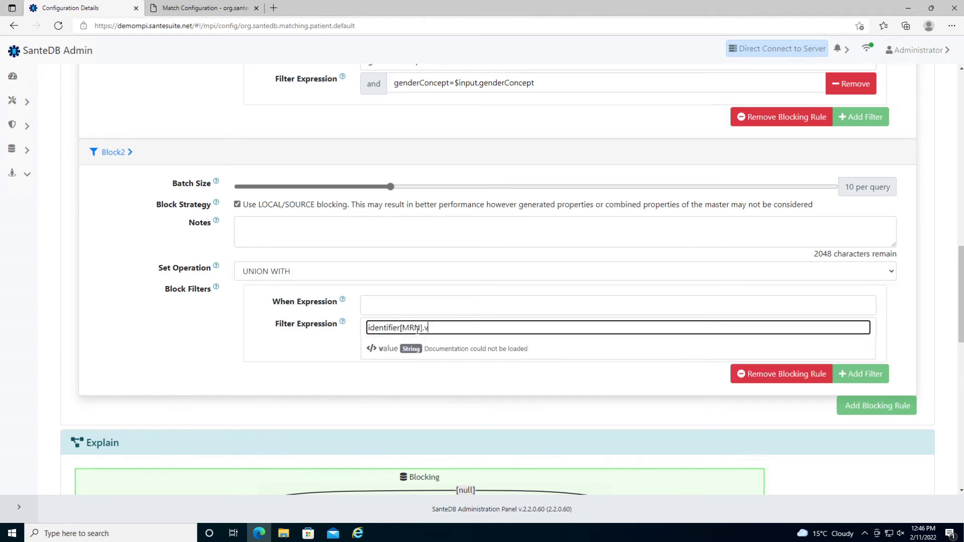
text(alue=$input)
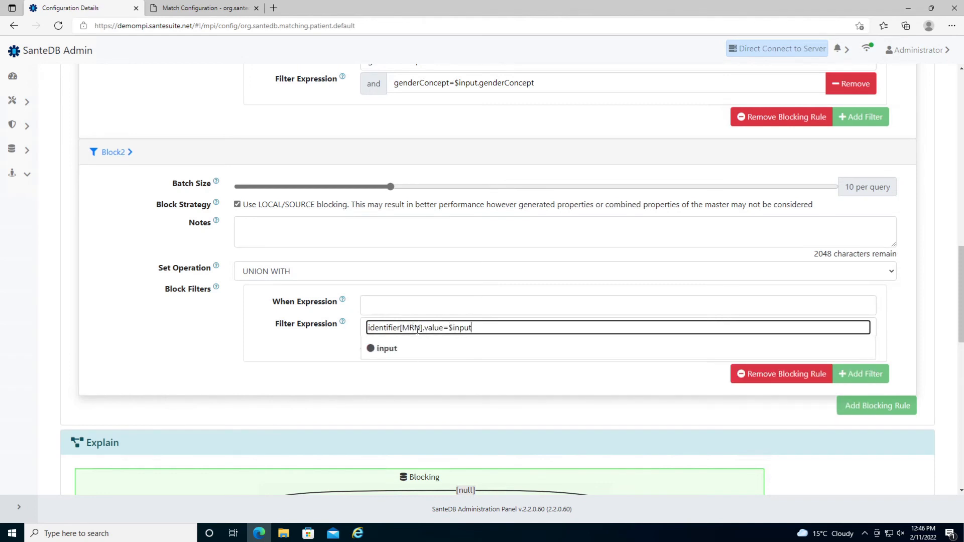
text(.id)
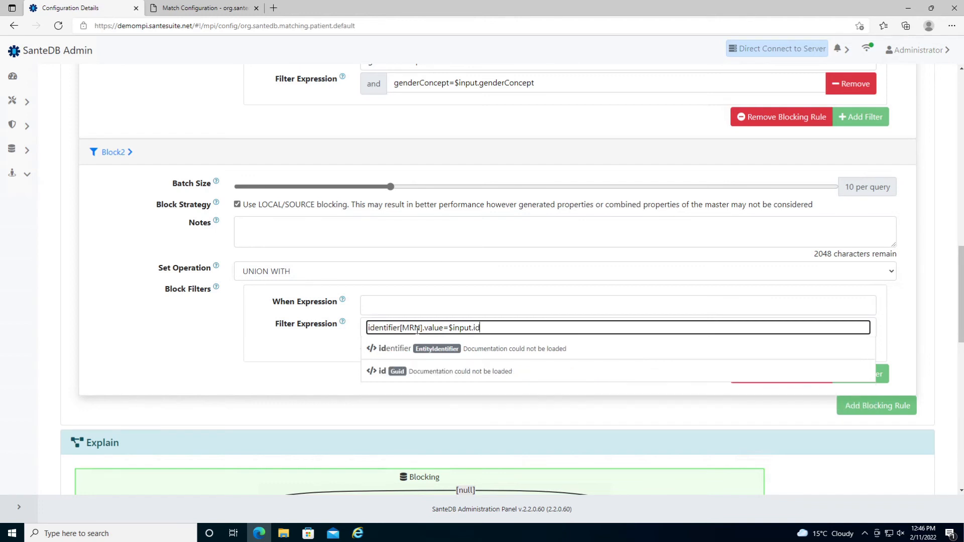
text(entifier[MRN)
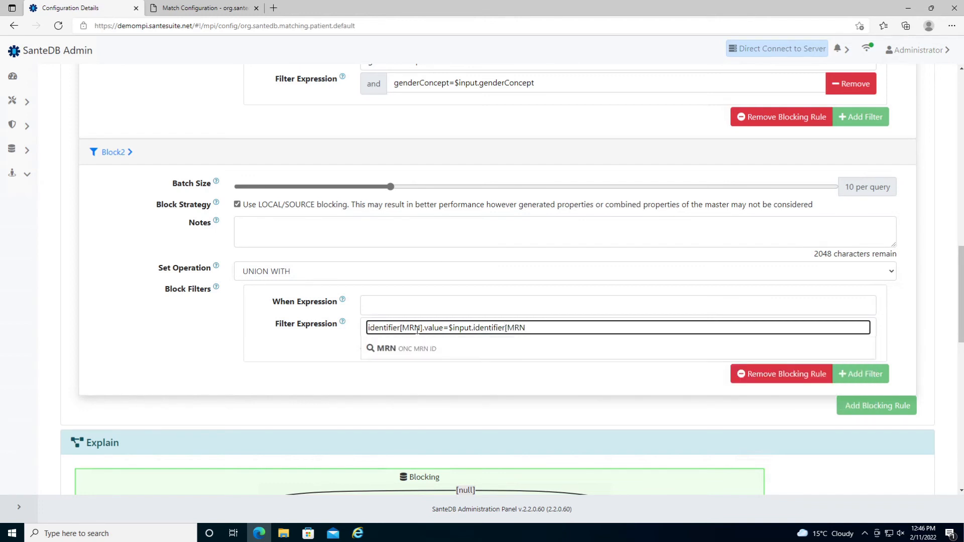
text(].value)
key(Tab)
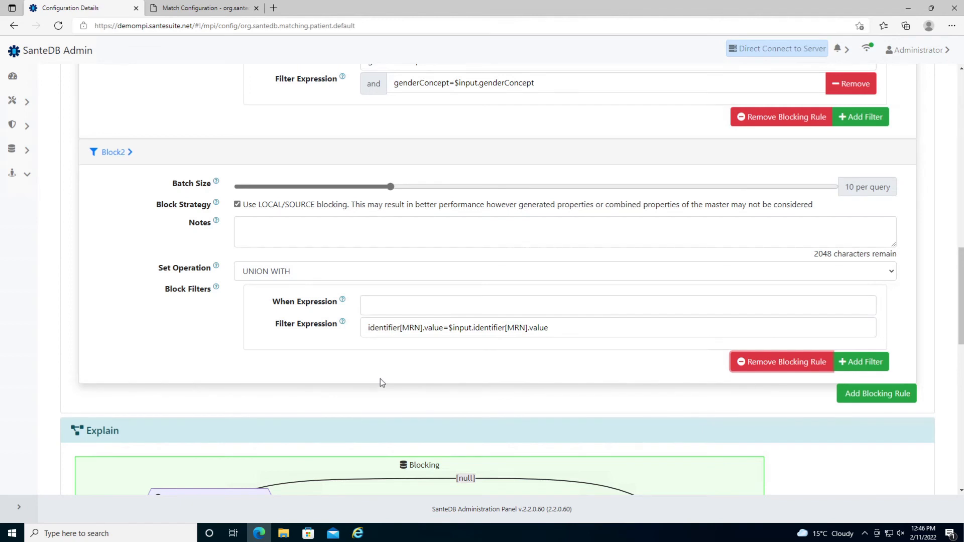
- Set Block2's when expression to identifier[MRN].value and review the new rule
click(386, 311)
text(identifer)
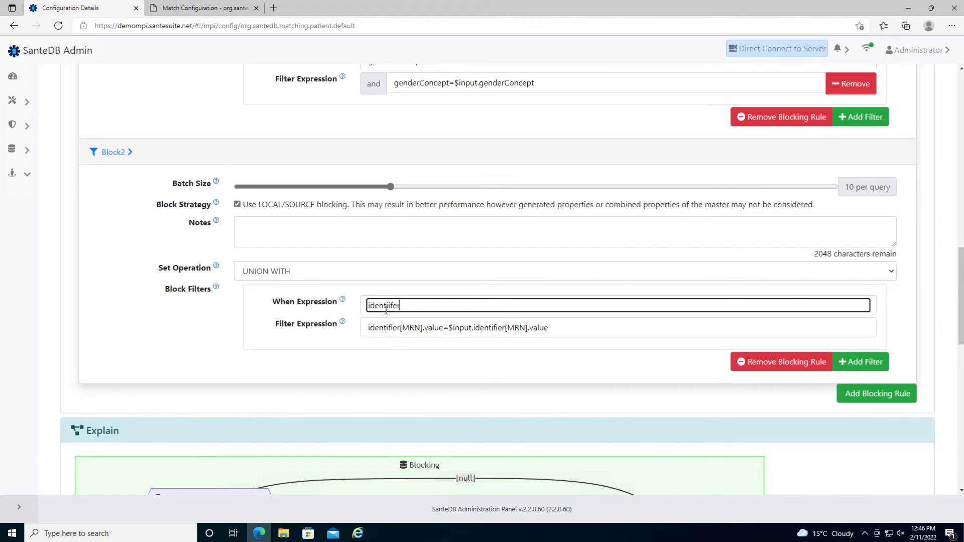
double_click(386, 310)
text(identifier[MRN].value)
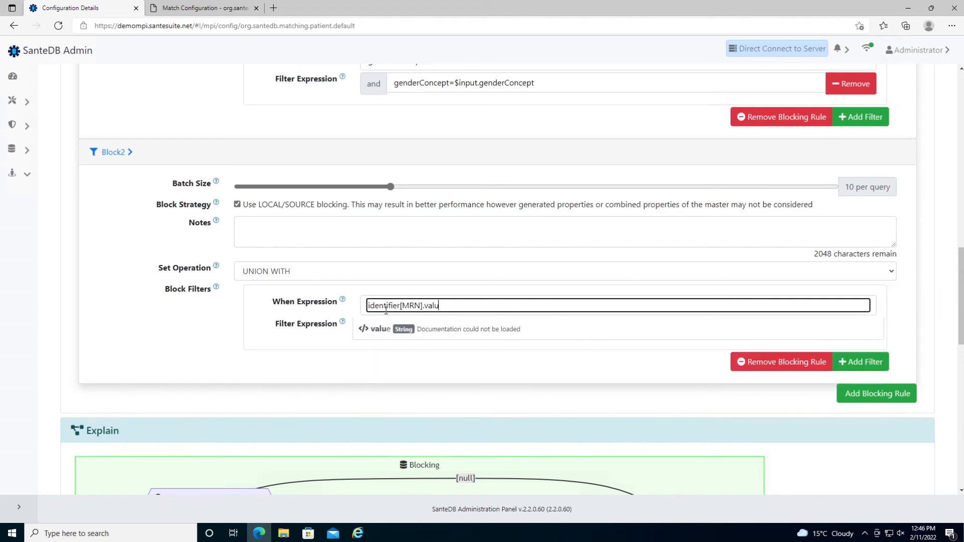
key(Tab)
mouse_move(345, 303)
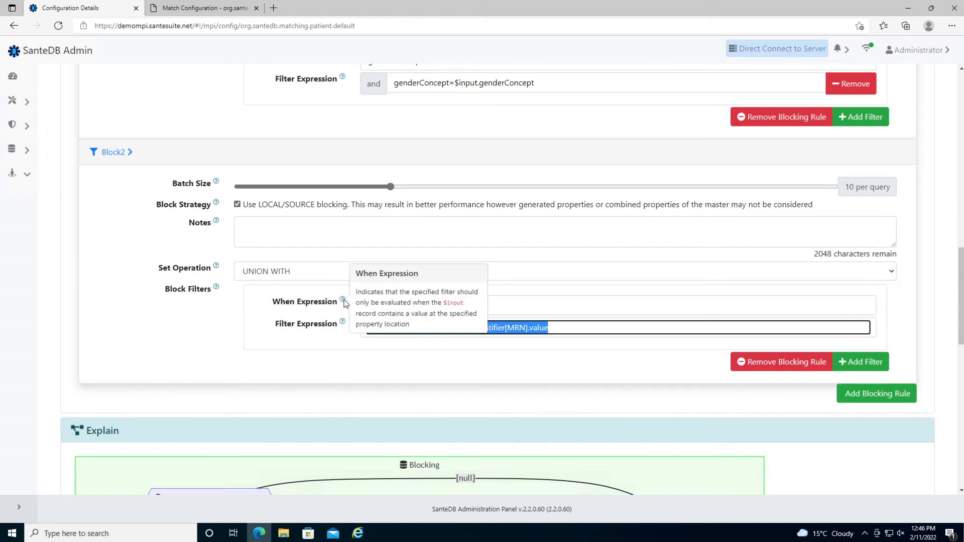
mouse_move(343, 327)
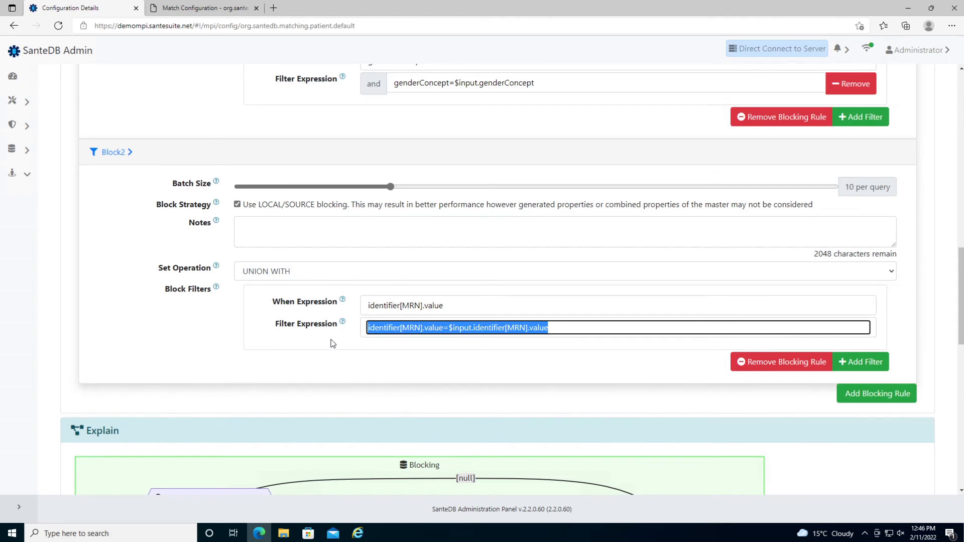
scroll(330, 343, up, 6)
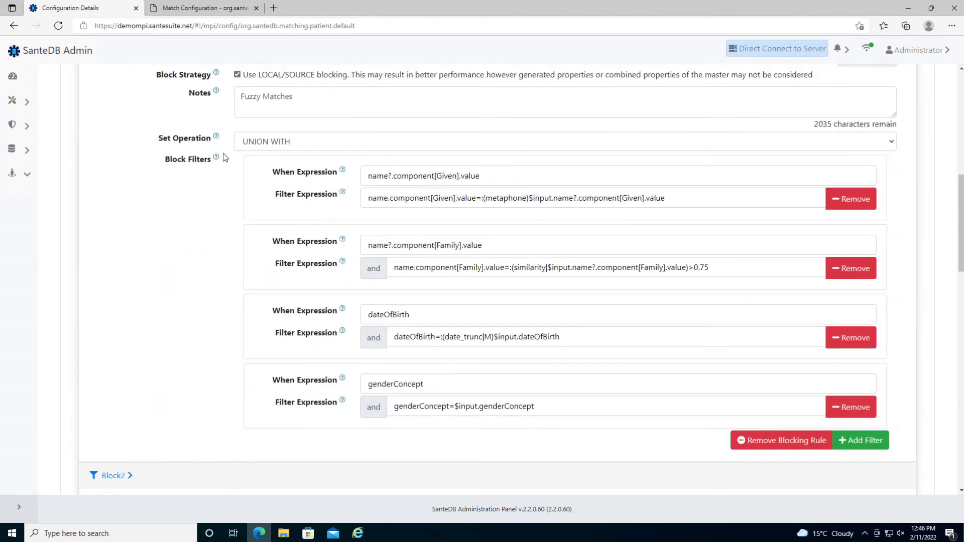
mouse_move(216, 137)
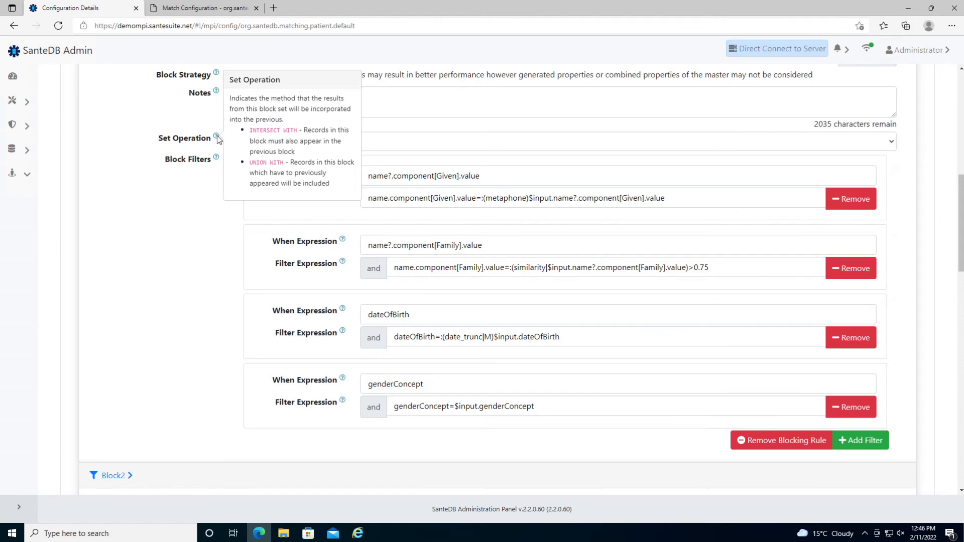
scroll(218, 240, up, 12)
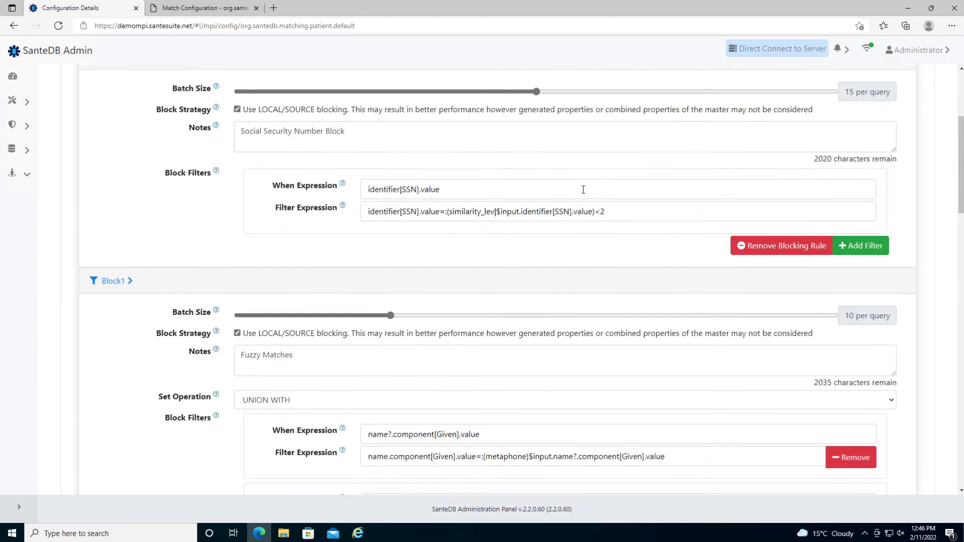
click(914, 214)
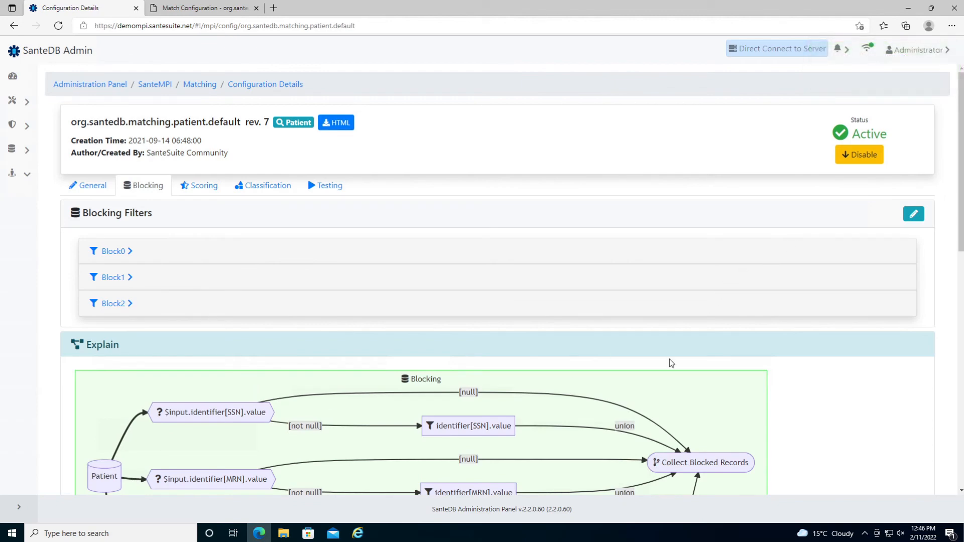
scroll(542, 389, down, 4)
scroll(500, 370, down, 3)
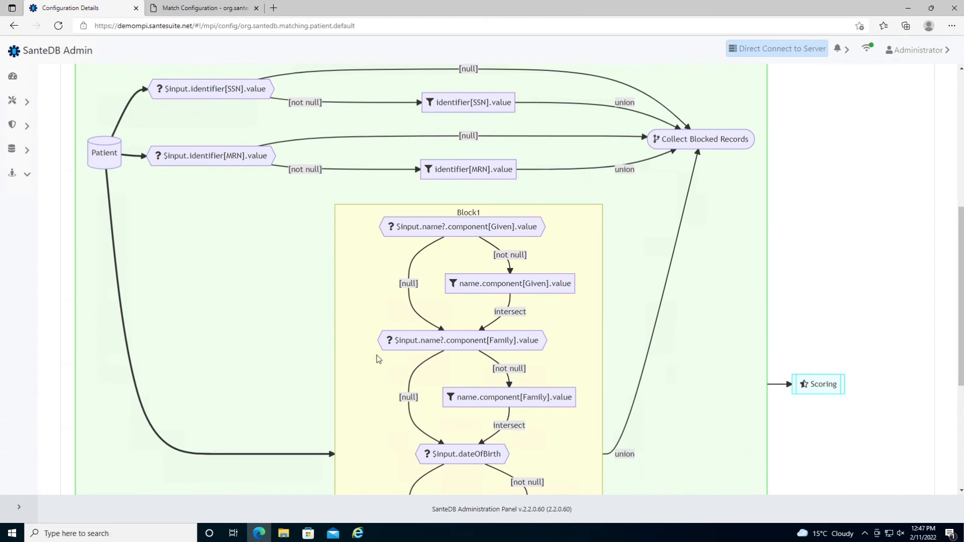
scroll(353, 359, up, 3)
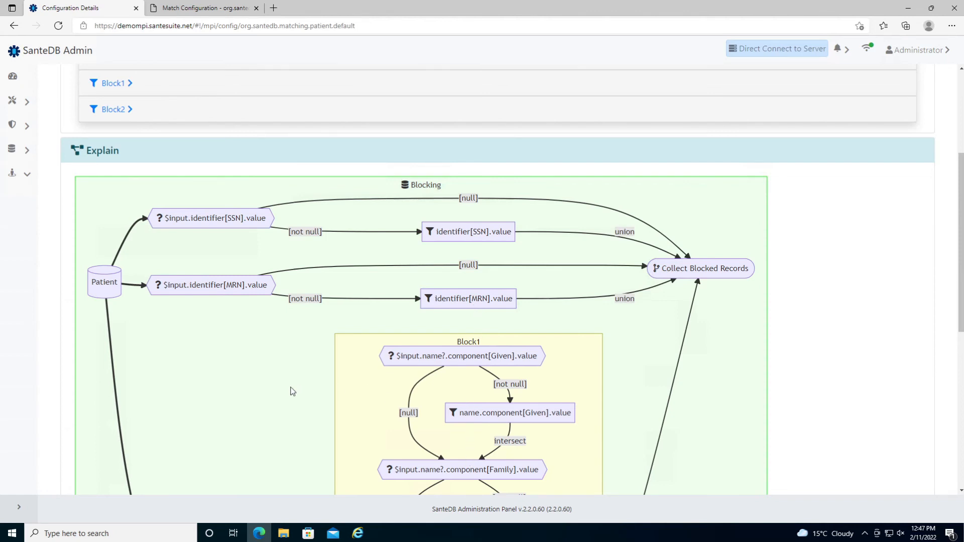
scroll(292, 391, up, 5)
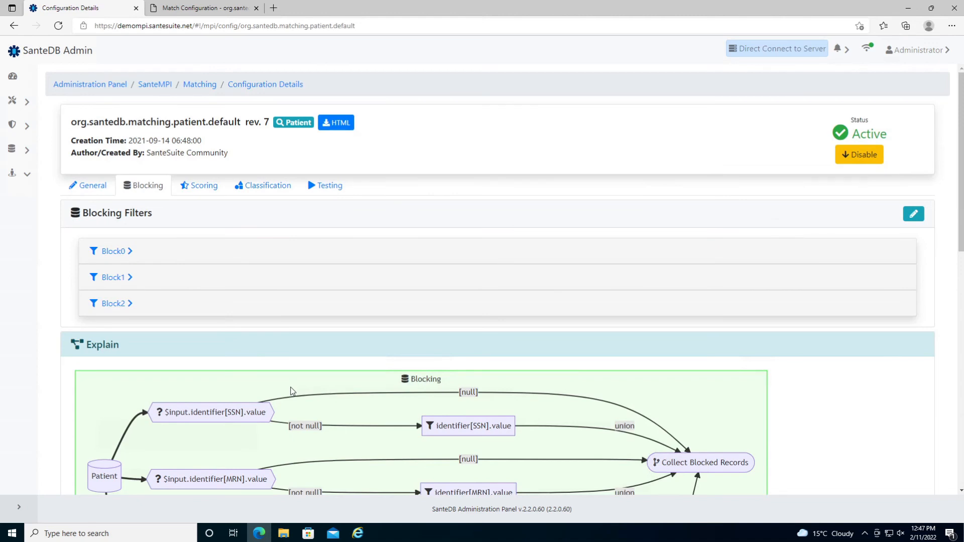
click(217, 188)
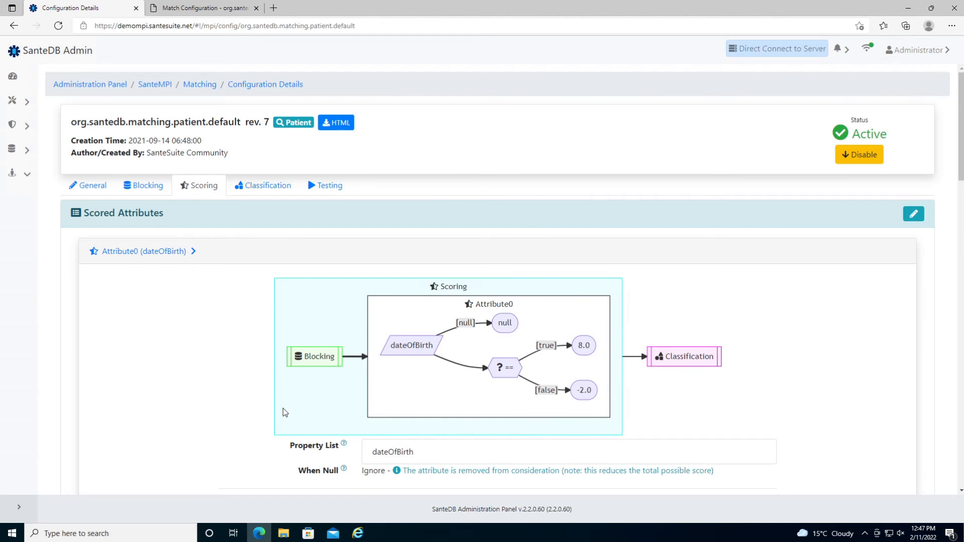
- Collapse the dateOfBirth attribute and expand the address attribute's scoring diagram
click(162, 251)
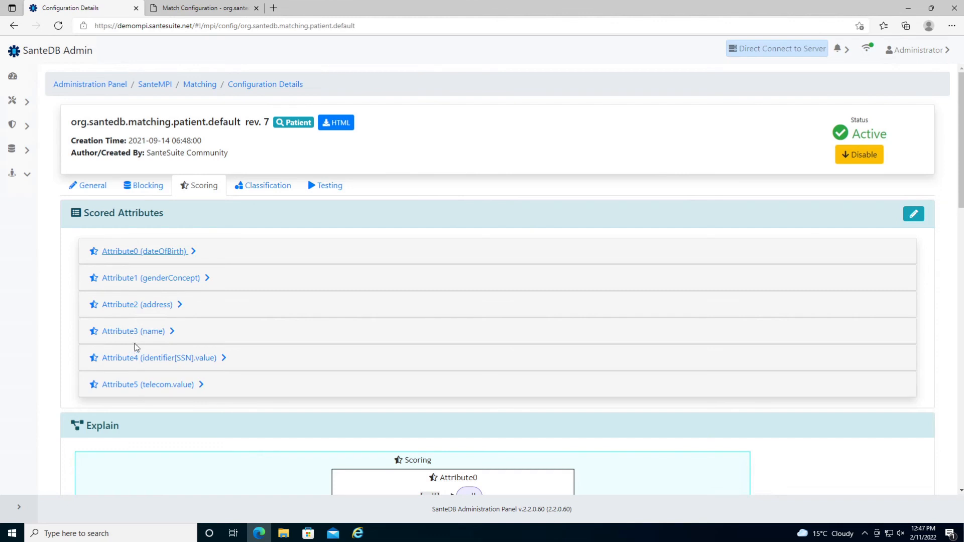
click(137, 312)
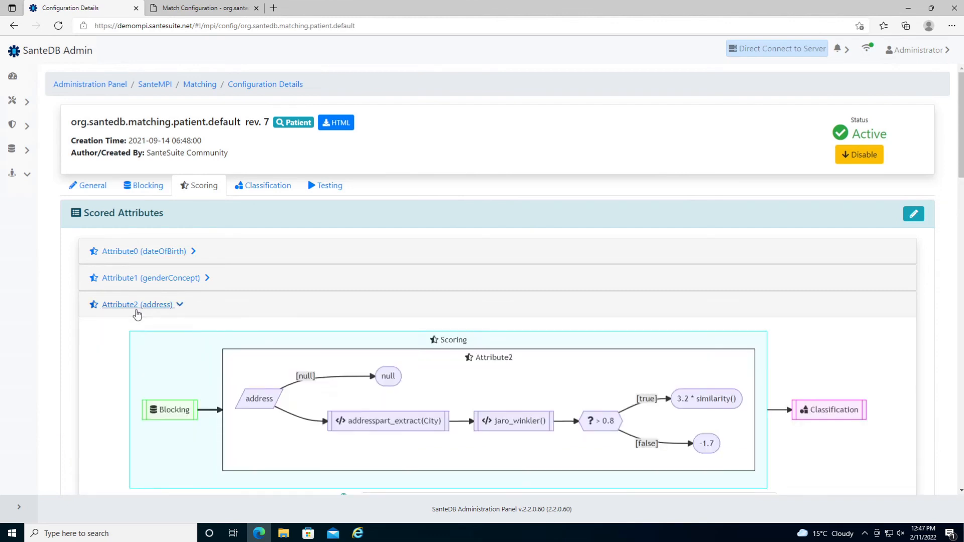
scroll(137, 338, down, 1)
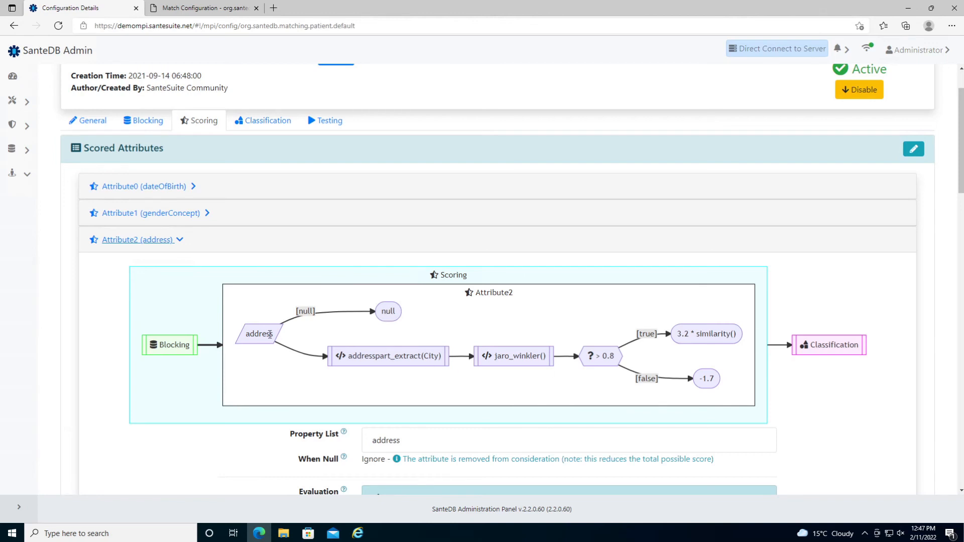
- Highlight address's city extraction, jaro_winkler > 0.8 check, 3.2 * similarity() score and null outcome
double_click(263, 334)
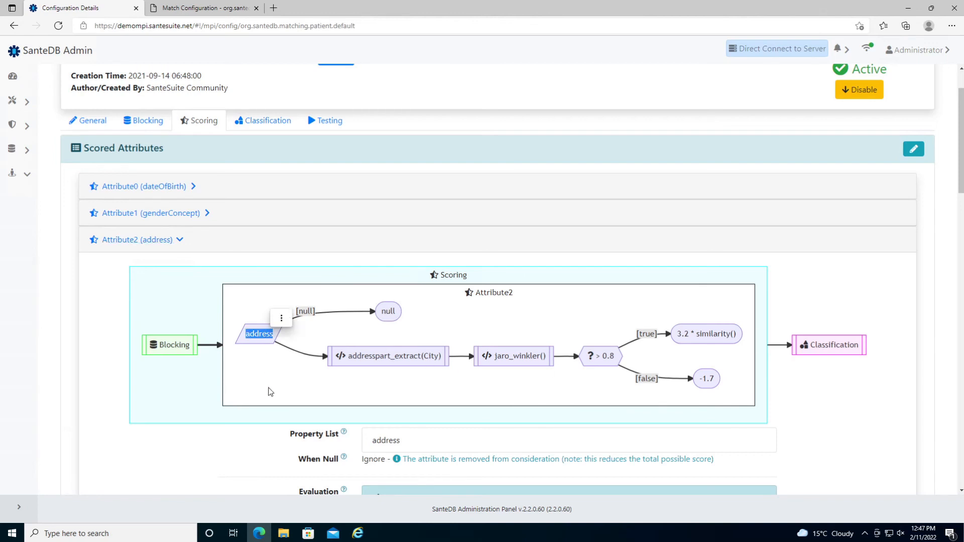
drag(349, 358, 441, 356)
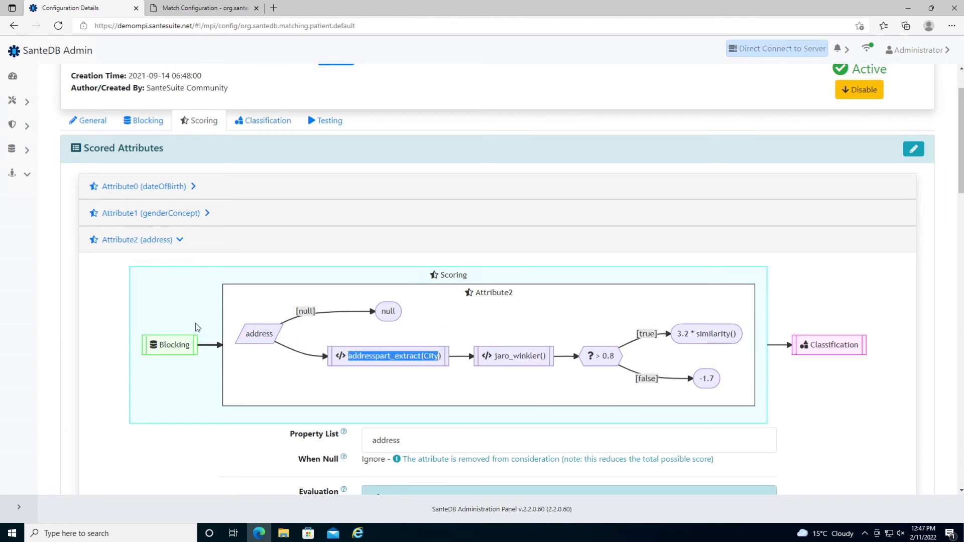
drag(498, 357, 544, 358)
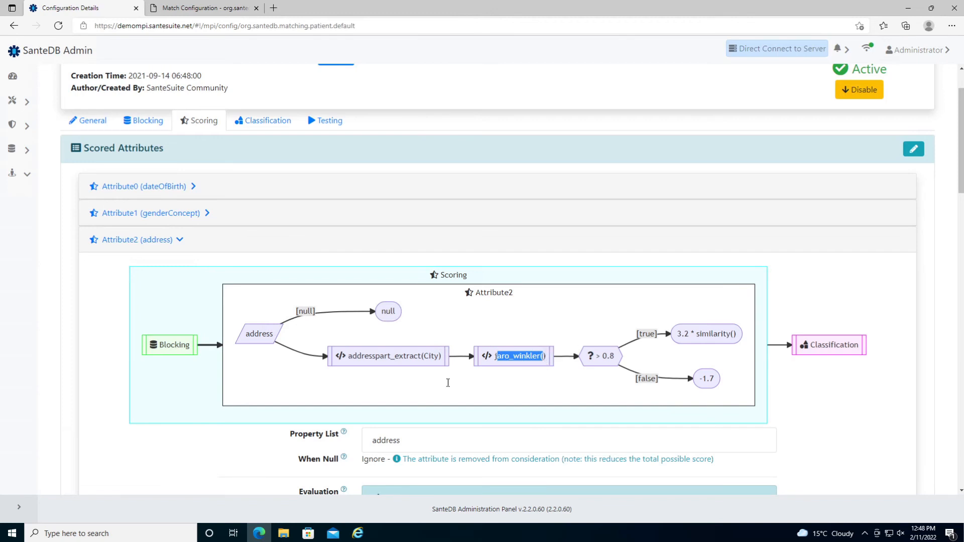
drag(593, 355, 614, 357)
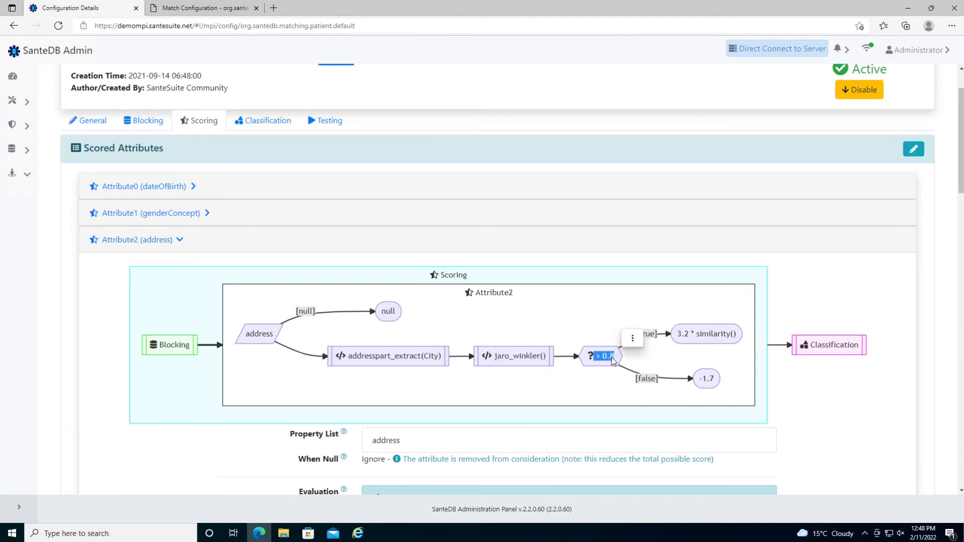
click(683, 334)
drag(682, 334, 739, 334)
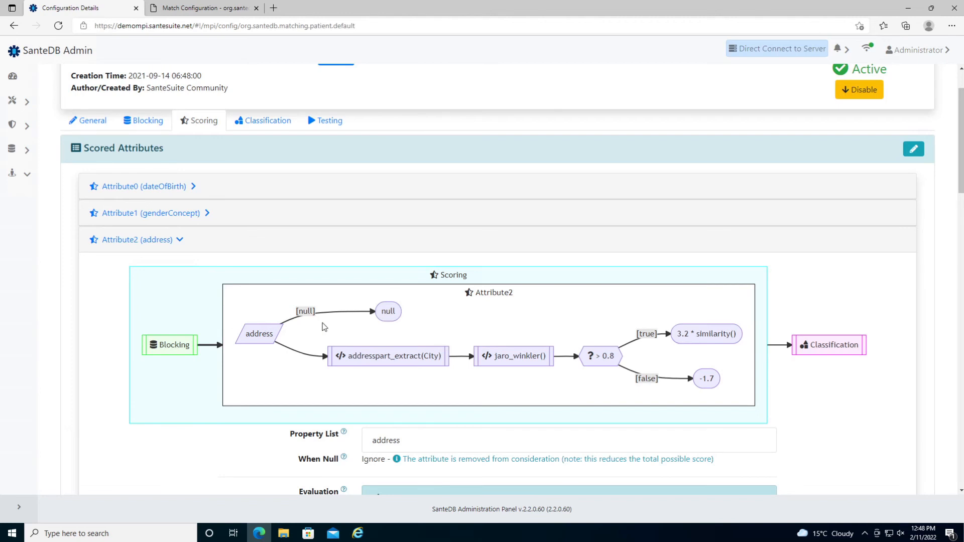
double_click(388, 311)
- Enter scored attributes edit mode and review the address attribute's editor
click(913, 154)
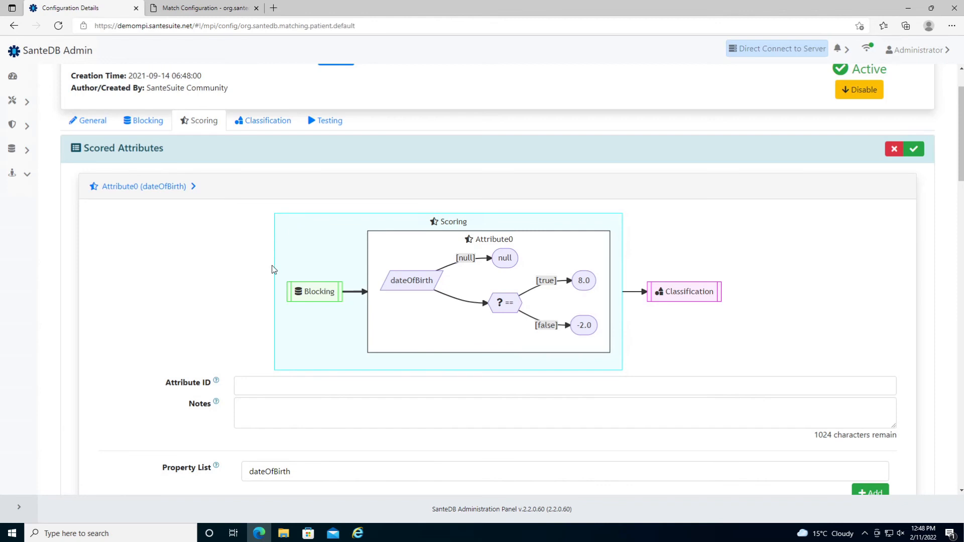
click(163, 187)
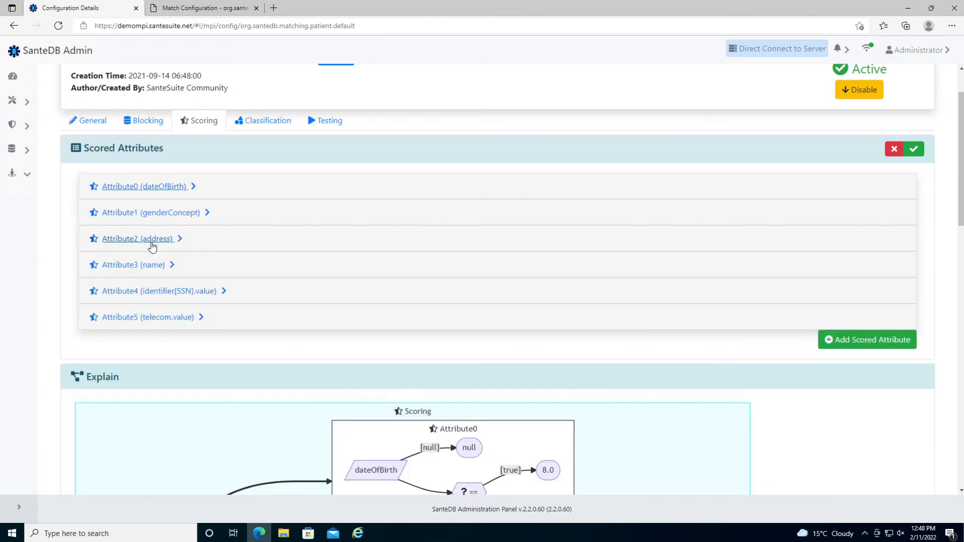
click(146, 239)
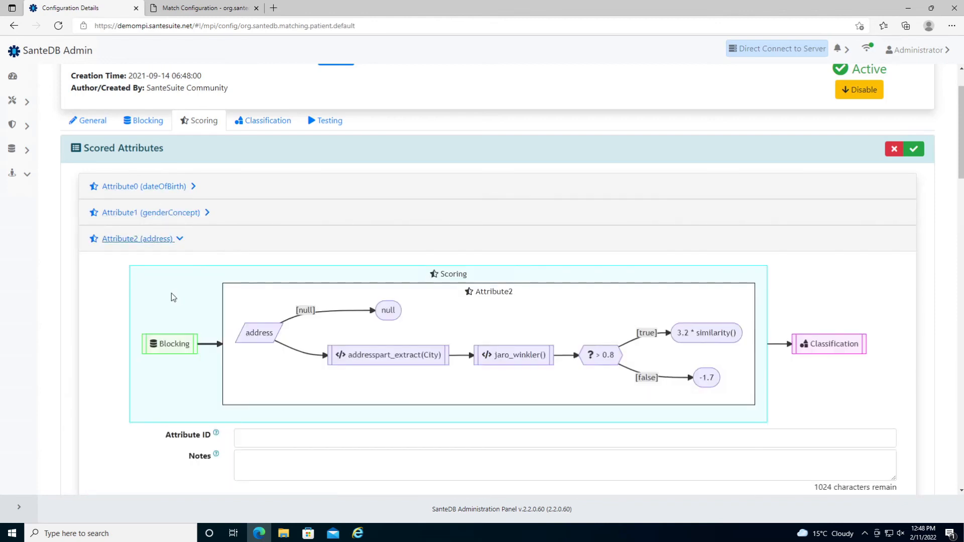
scroll(171, 296, down, 3)
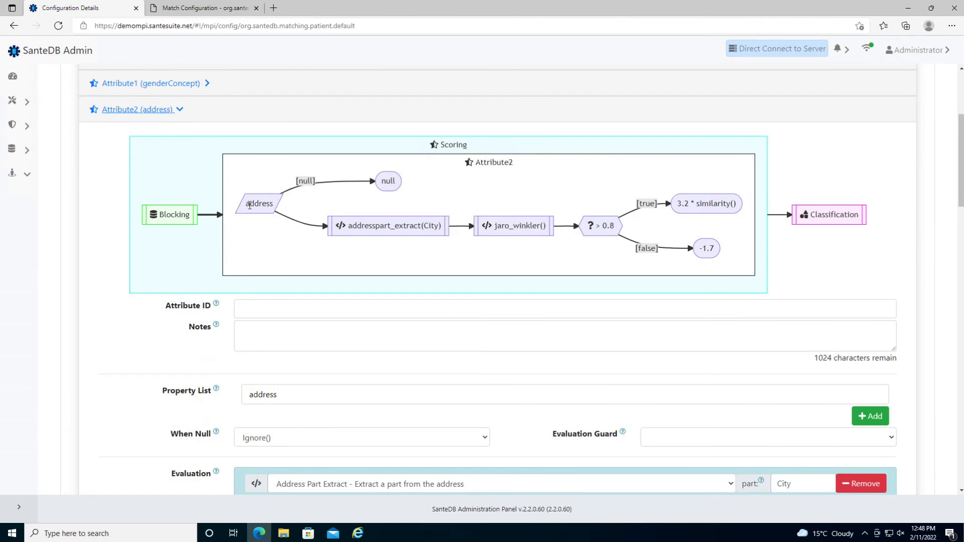
double_click(250, 205)
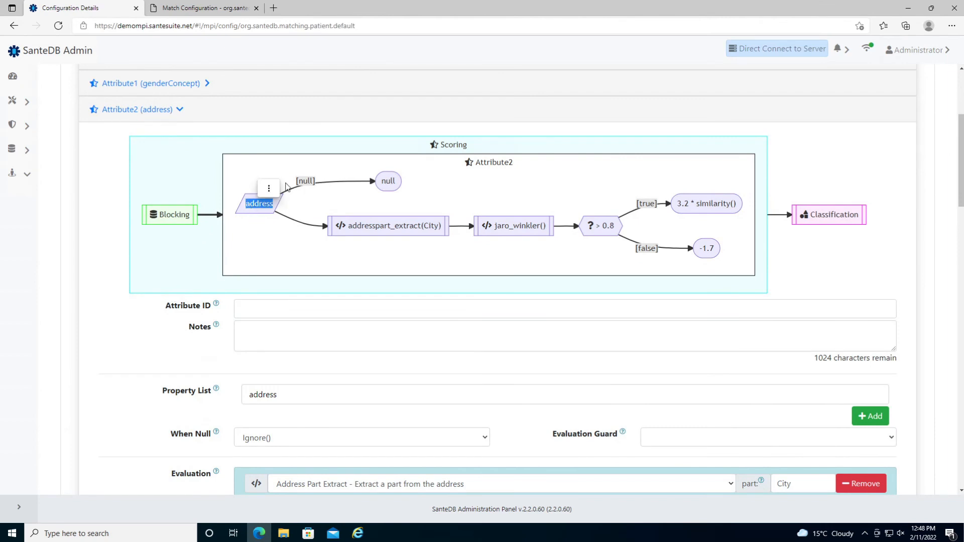
click(269, 188)
click(385, 180)
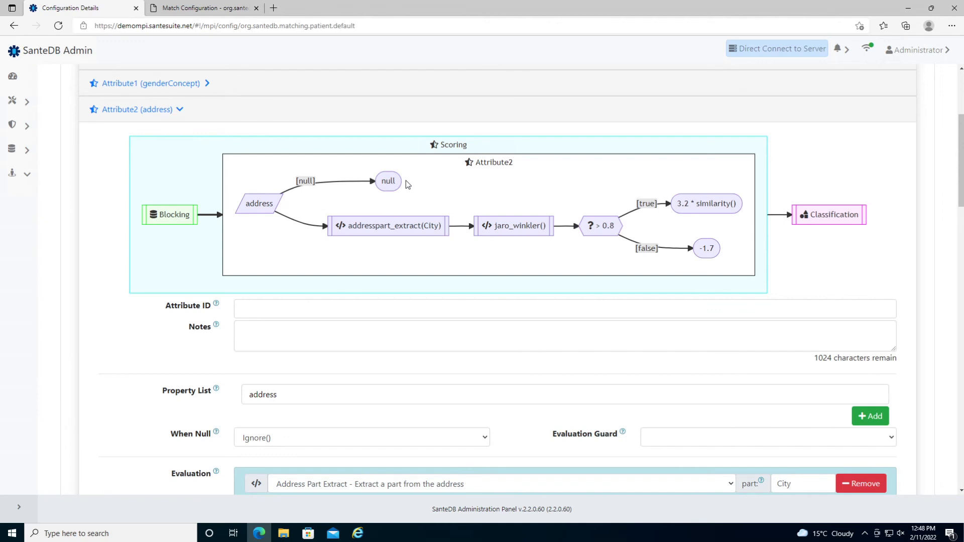
- Set dateOfBirth's When Null to Disqualify() and save the configuration as revision 8
scroll(406, 184, up, 1)
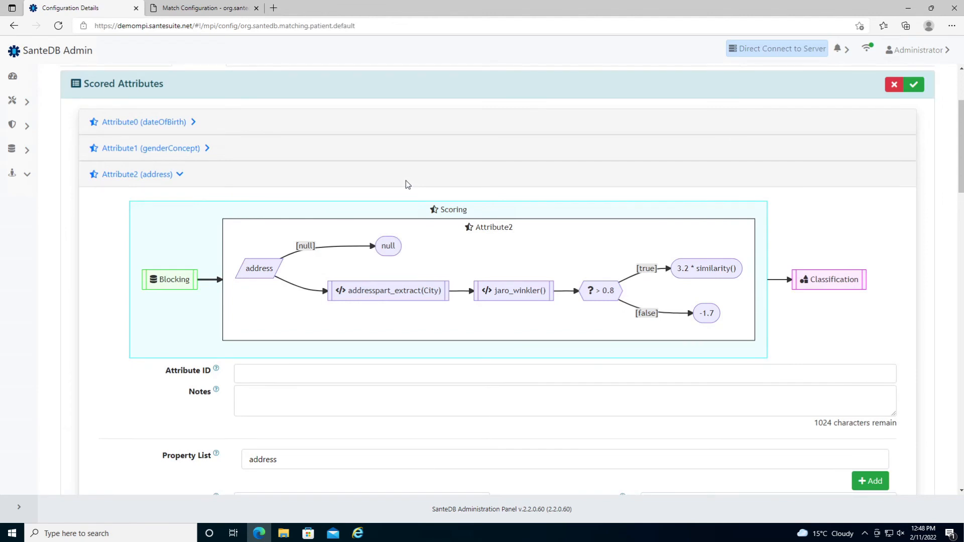
click(163, 128)
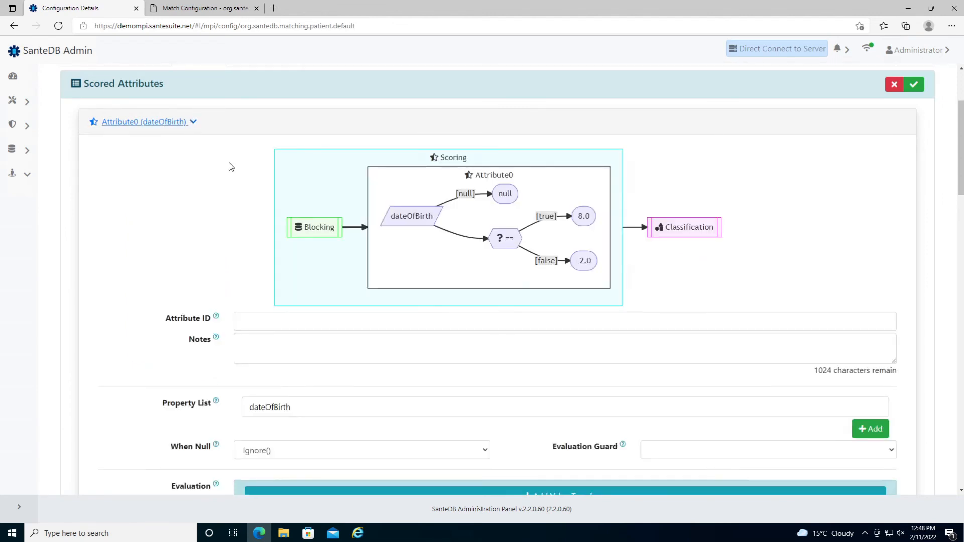
double_click(403, 217)
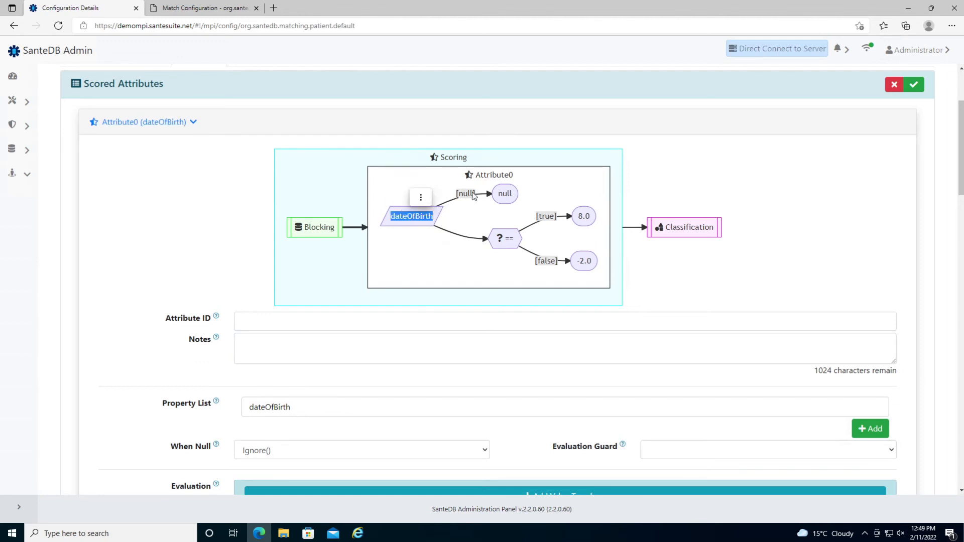
click(417, 175)
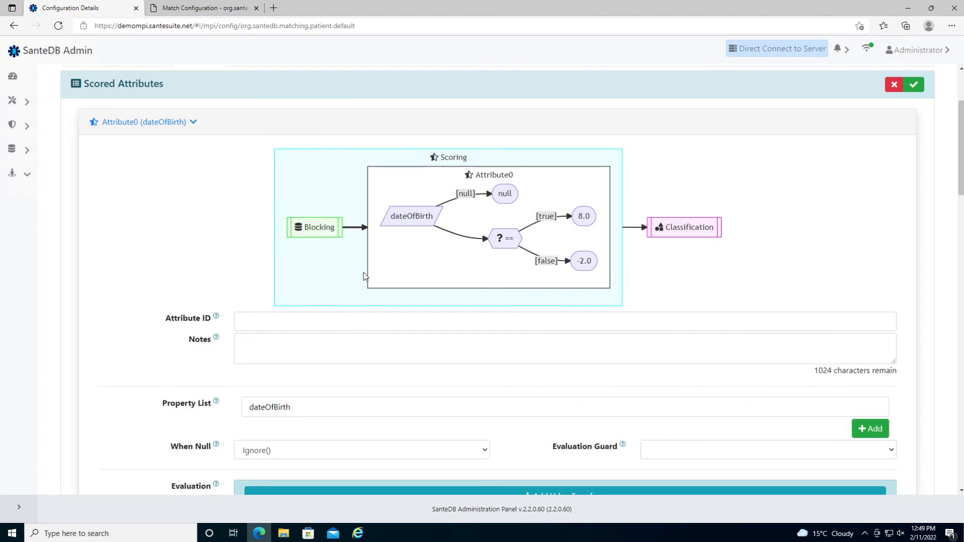
scroll(241, 307, down, 1)
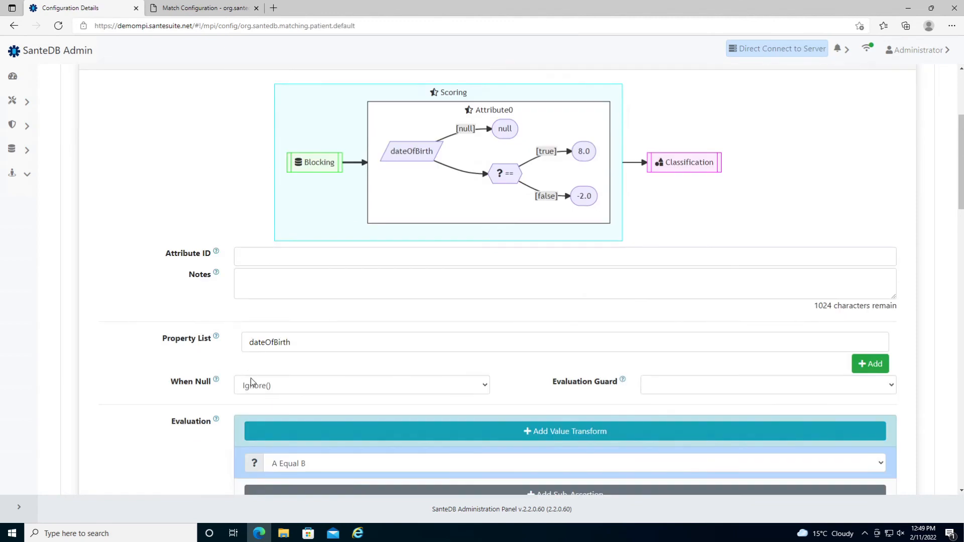
click(252, 384)
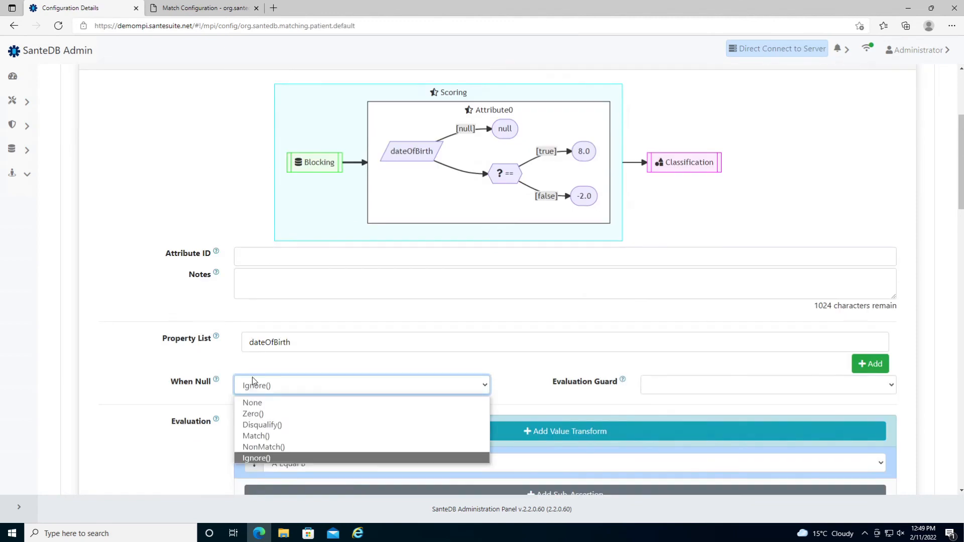
click(263, 426)
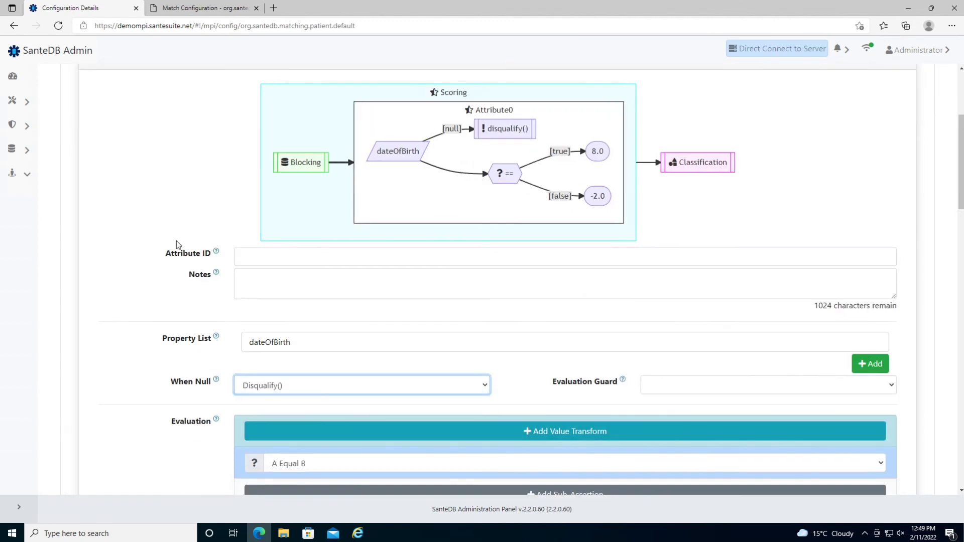
double_click(412, 151)
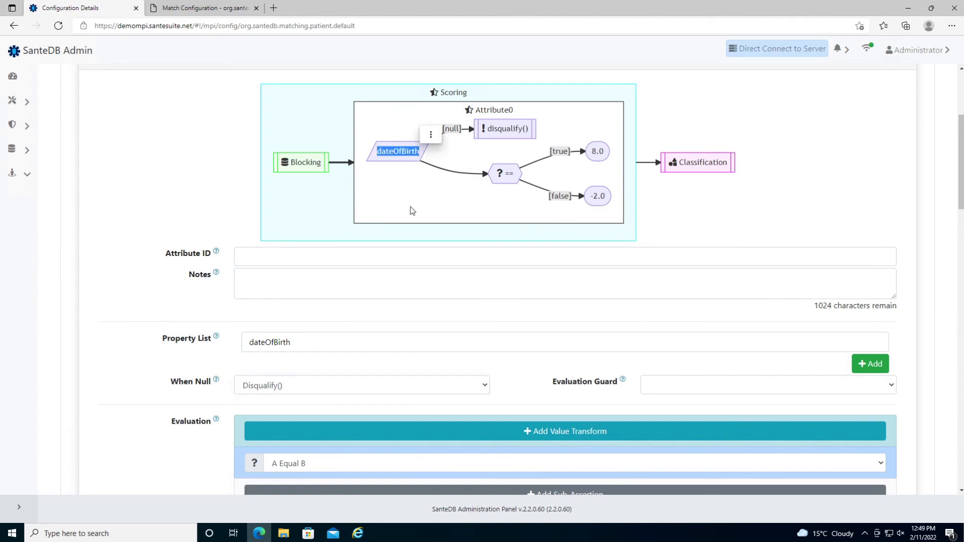
scroll(409, 207, up, 4)
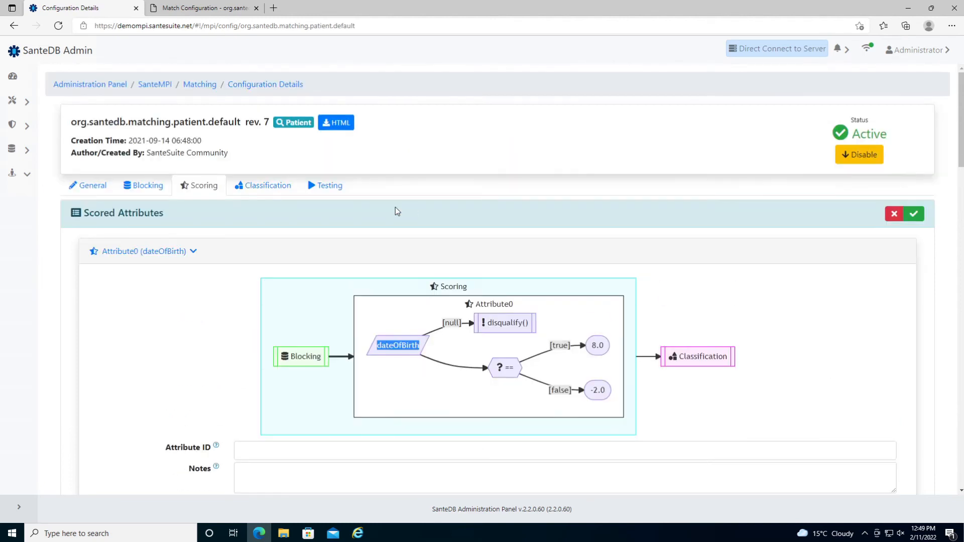
click(914, 215)
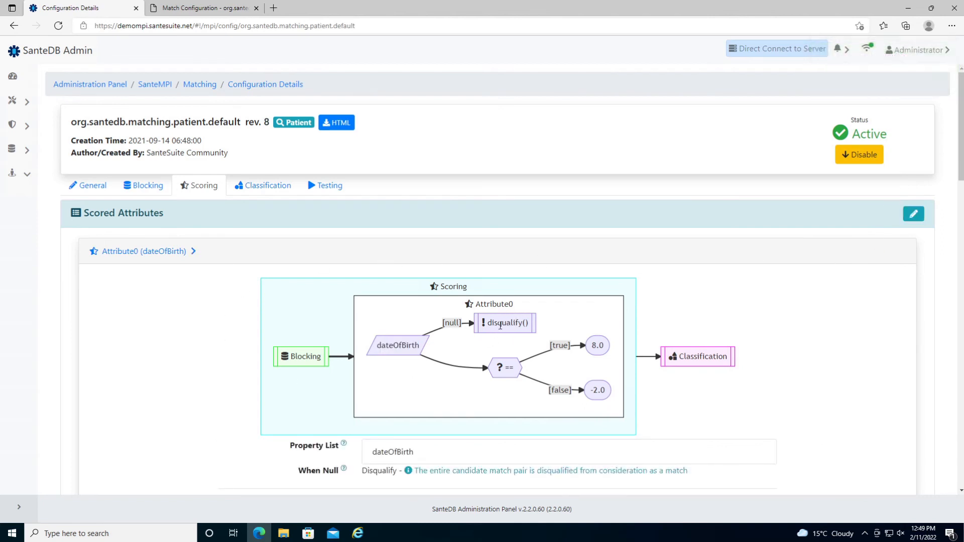
- Edit the Classification ranges, keeping the normalized score classification method
click(269, 193)
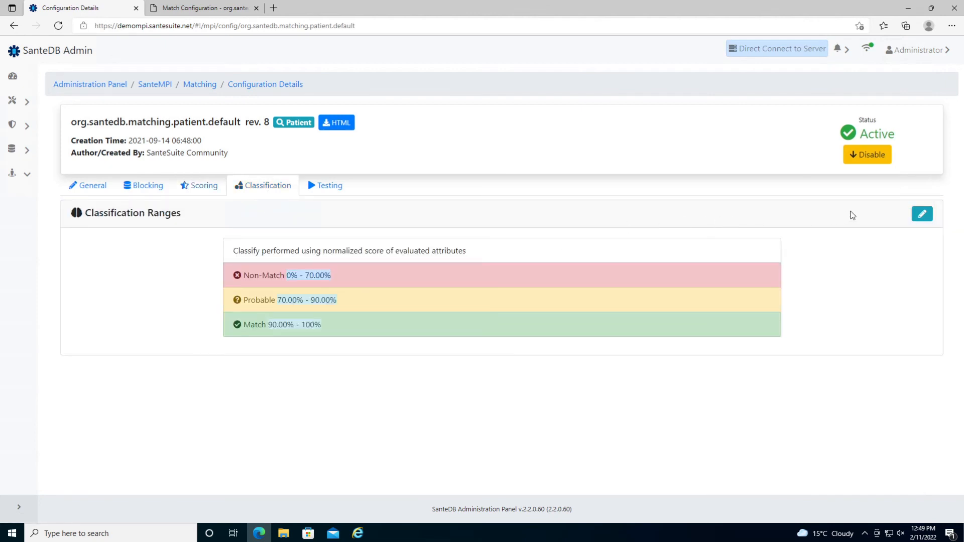
click(921, 214)
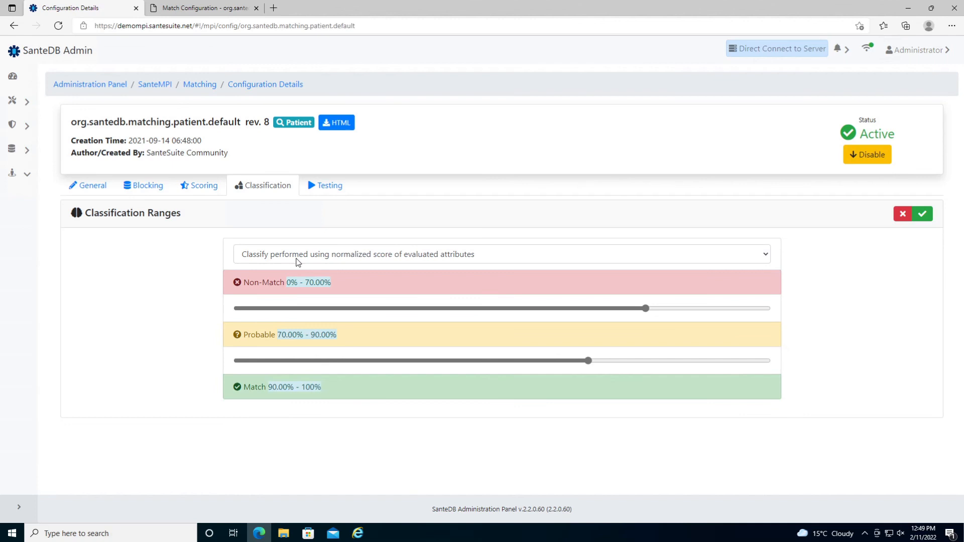
click(408, 258)
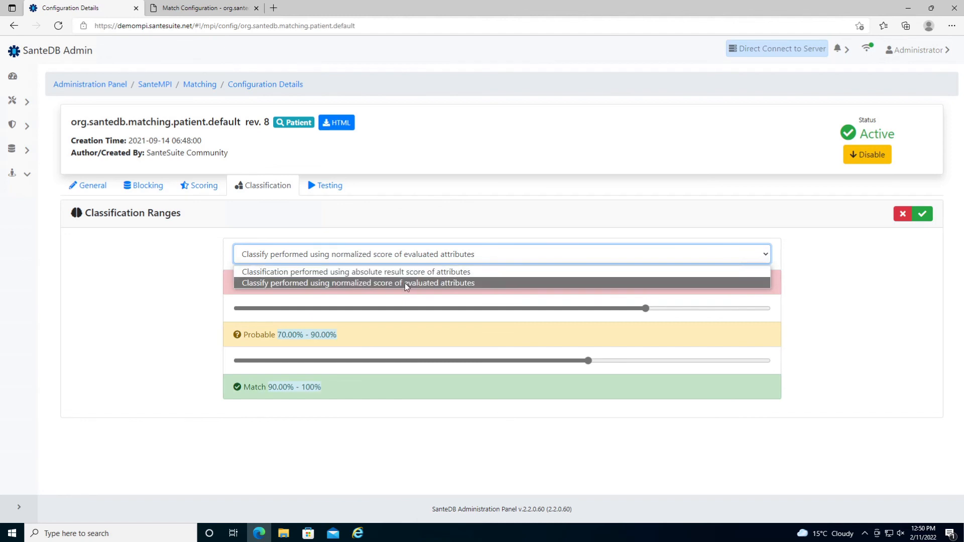
click(405, 284)
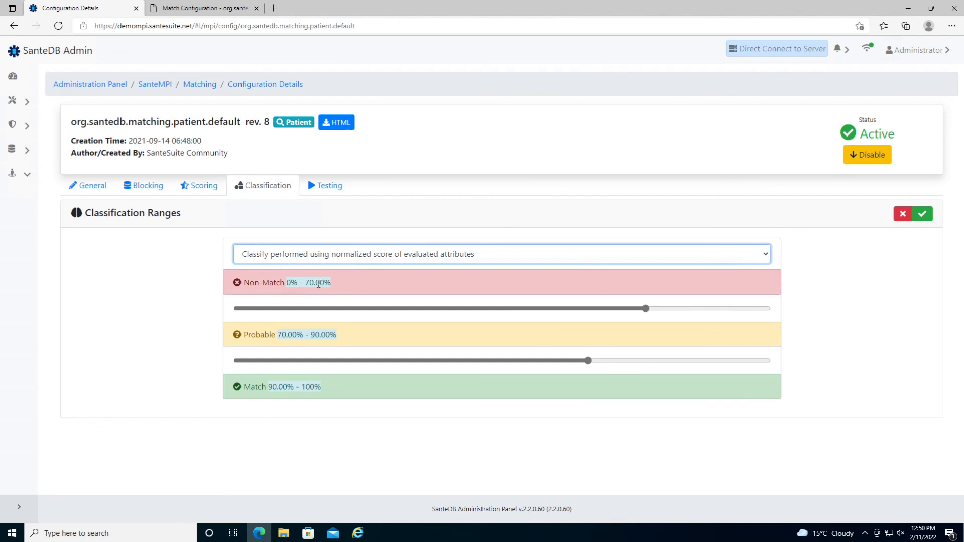
- Lower the Non-Match upper bound from 70% to 55% and save the classification ranges
double_click(310, 284)
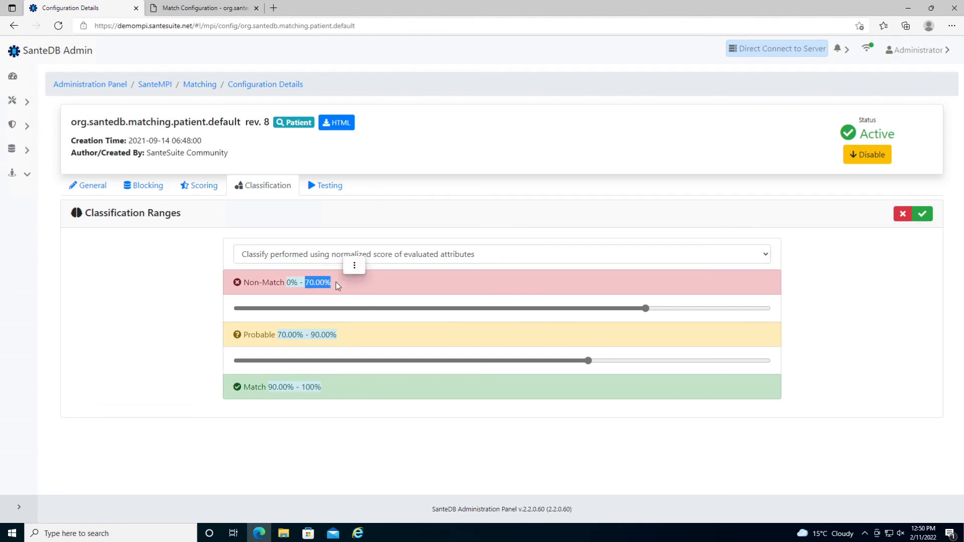
drag(648, 313, 559, 312)
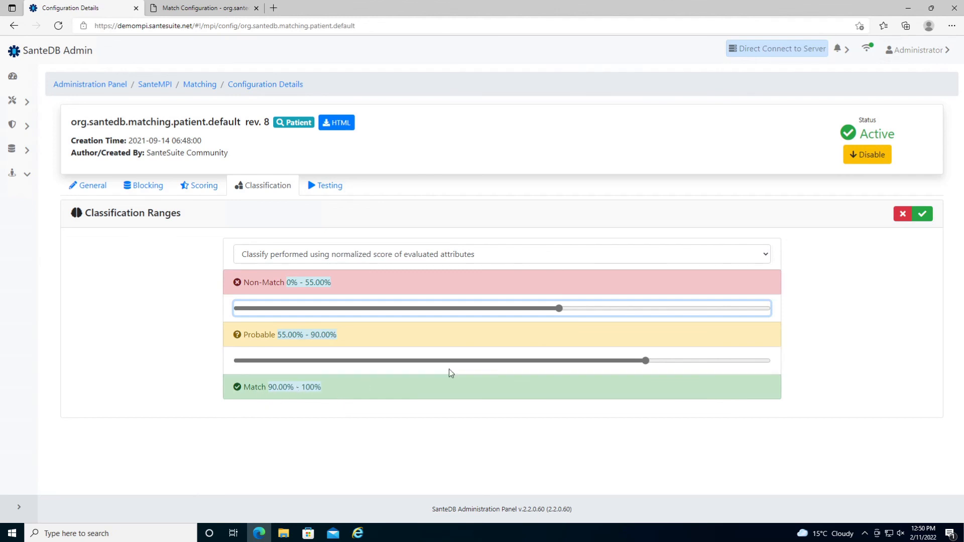
click(923, 214)
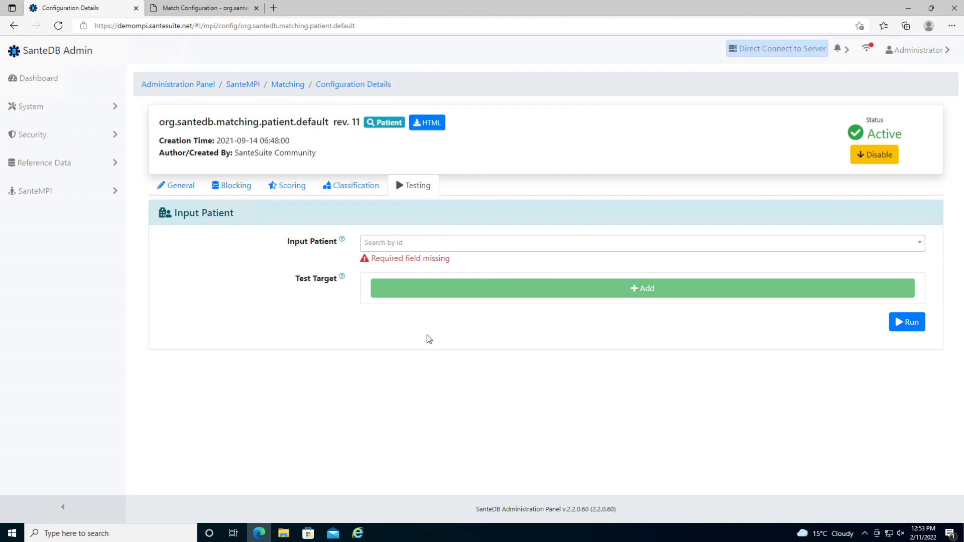
- Choose an existing patient record from the Input Patient list as the test input
click(439, 243)
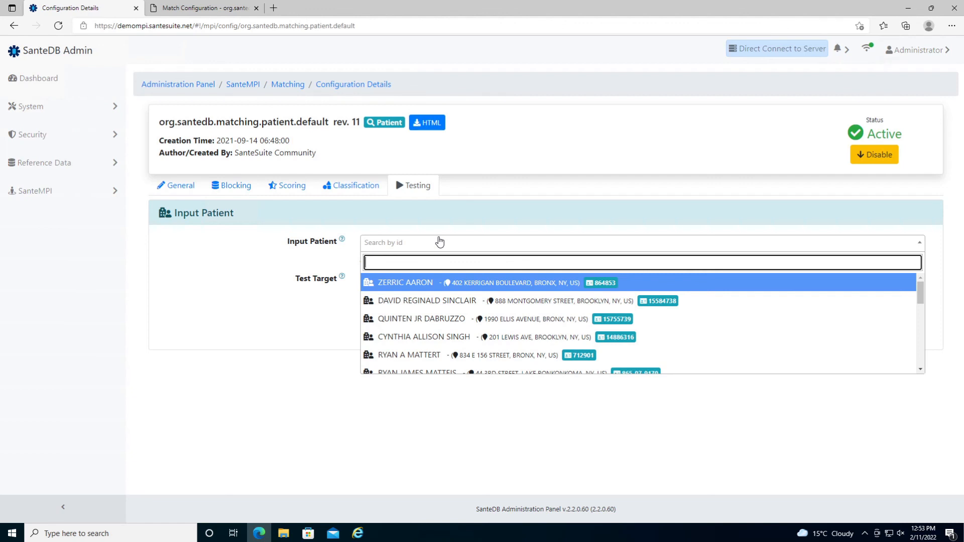
scroll(432, 306, down, 3)
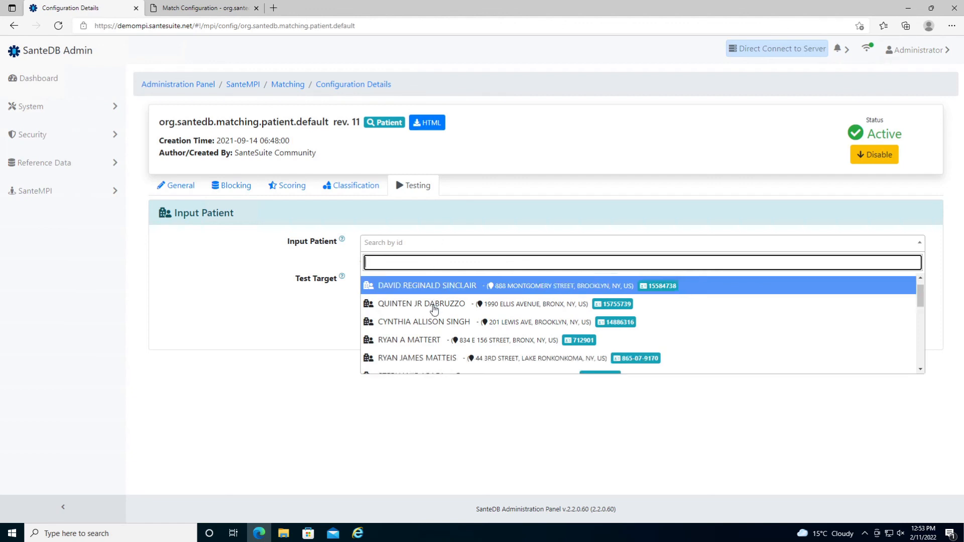
click(433, 333)
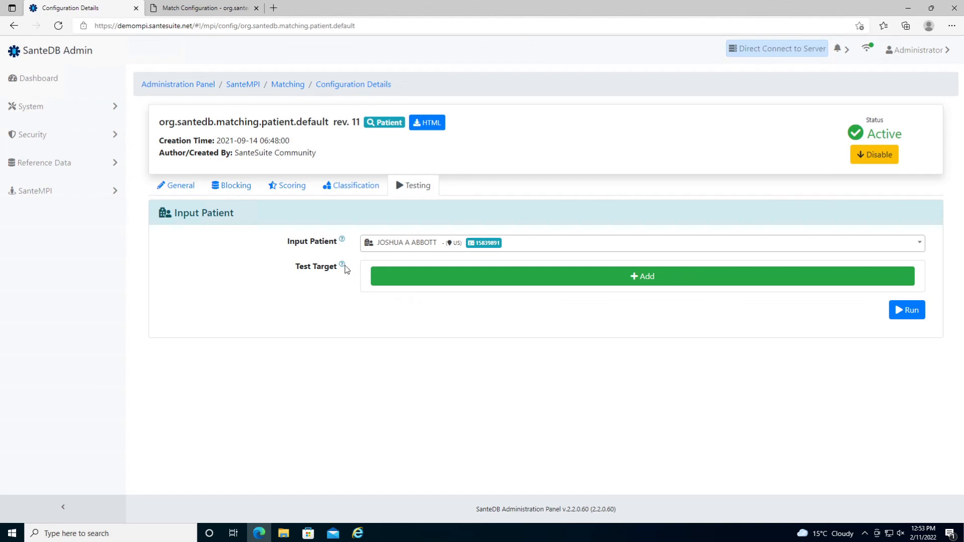
mouse_move(346, 270)
- Run the match test, review the five 12.64-scoring matches, and open the first result's details
click(898, 312)
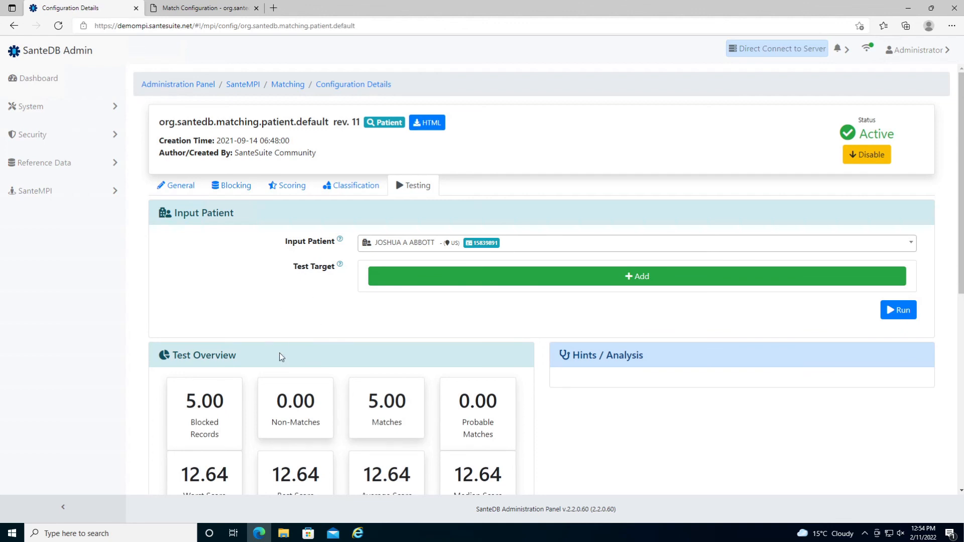
scroll(271, 302, down, 3)
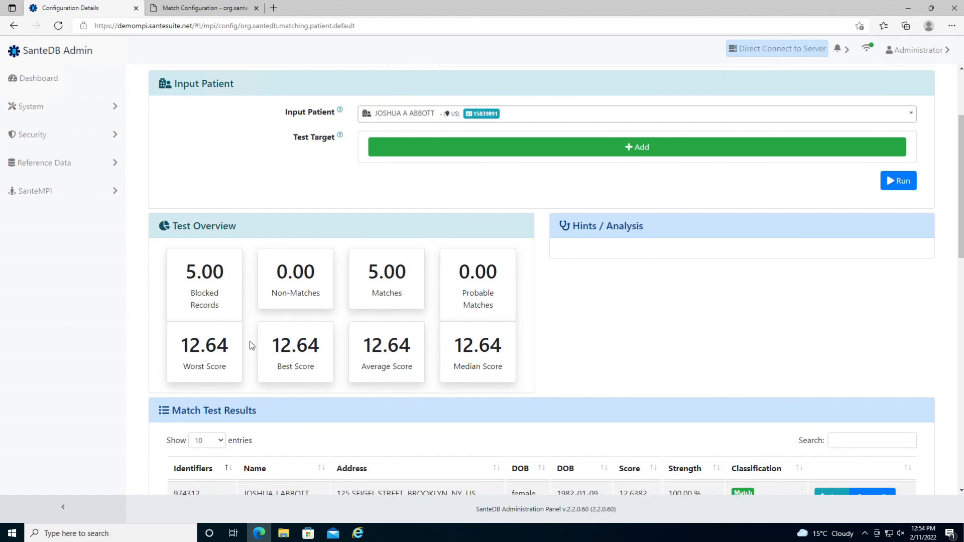
scroll(251, 345, down, 4)
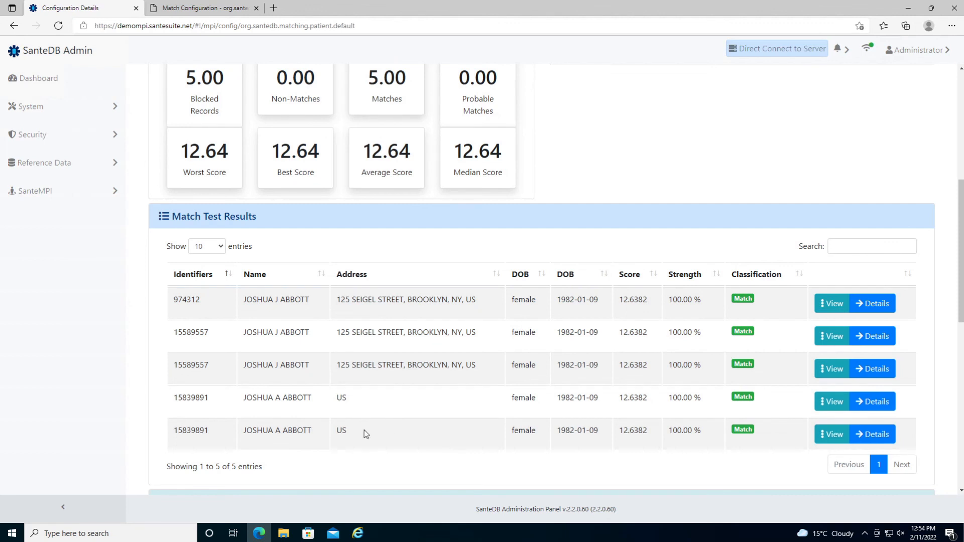
scroll(363, 387, down, 1)
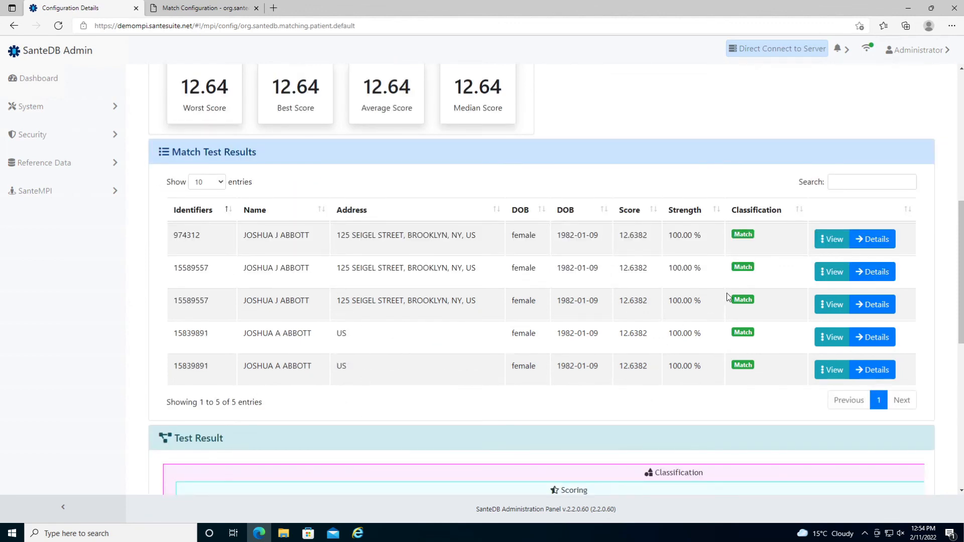
click(874, 239)
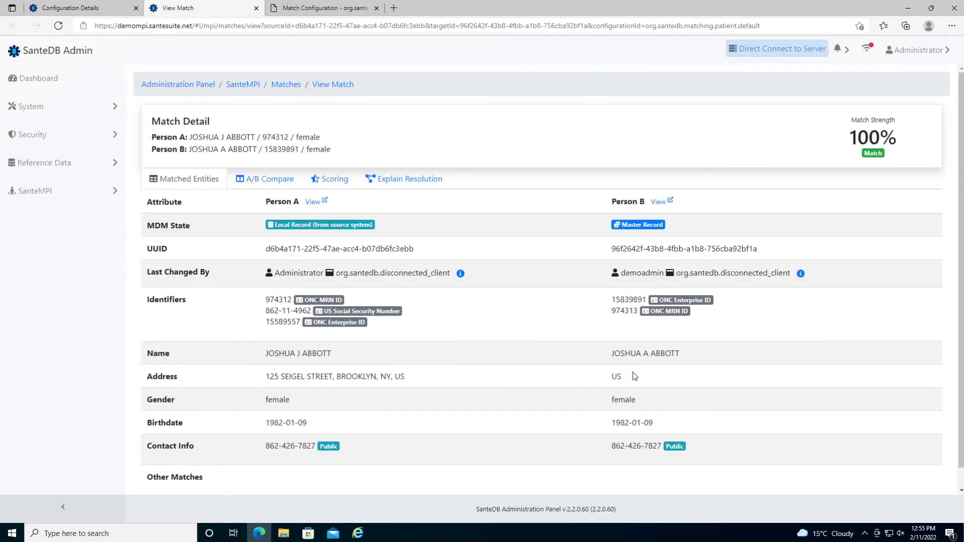
- View the two matched records side by side in A/B Compare
click(241, 181)
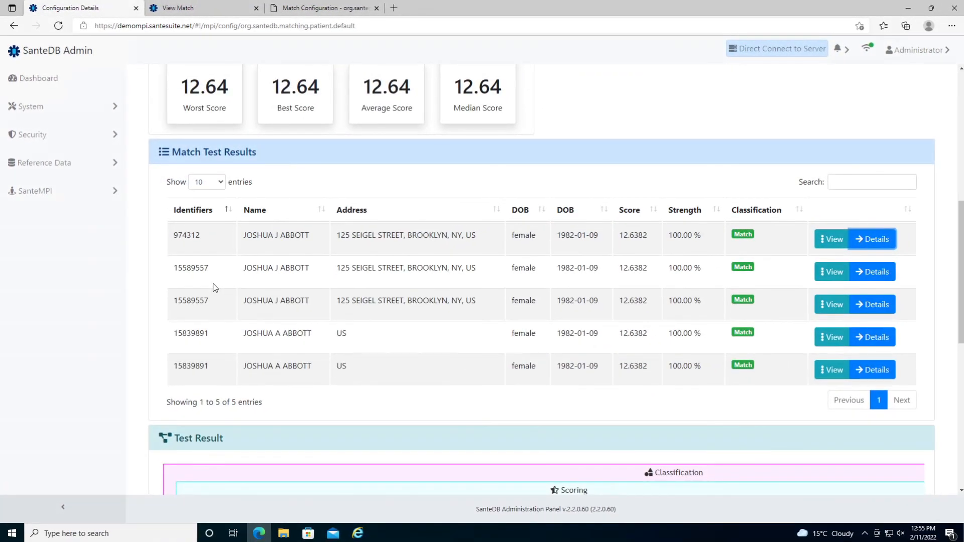
- Show the Test Result flow diagram through Sum and Classify: 532061 records blocked to 5, all Match
scroll(213, 284, down, 4)
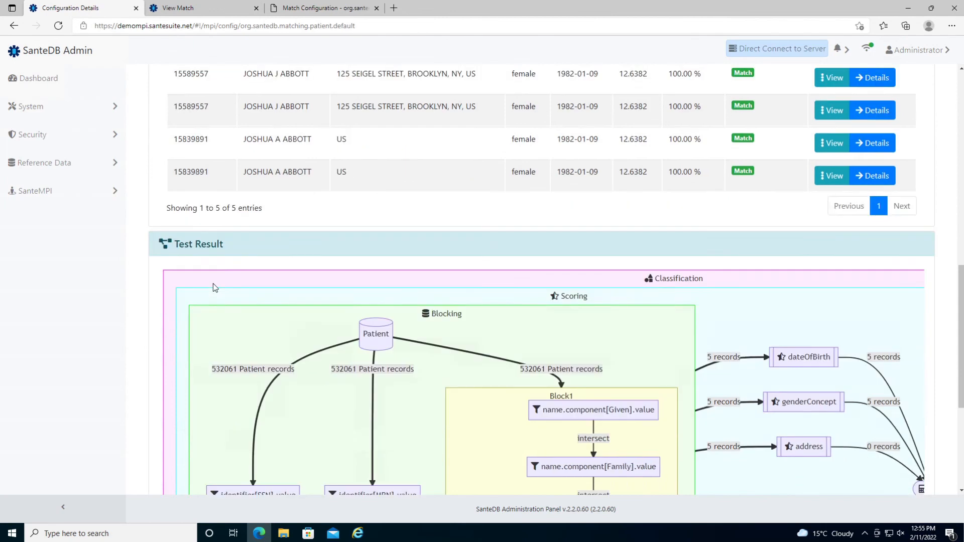
scroll(215, 287, down, 3)
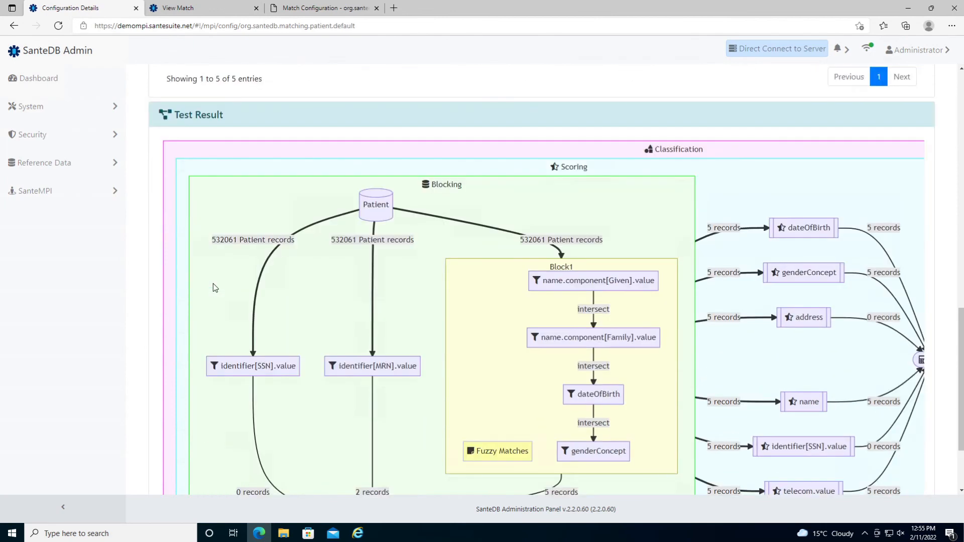
scroll(215, 287, down, 1)
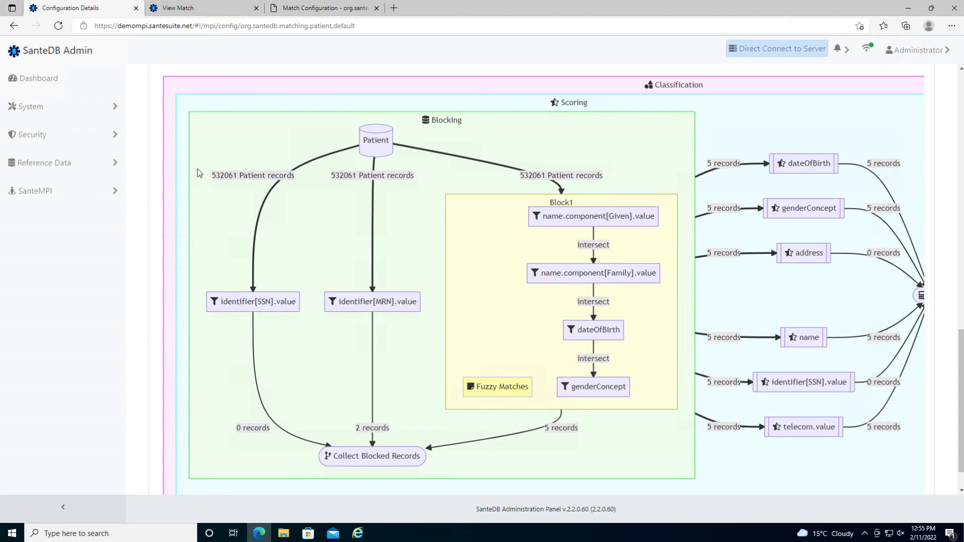
drag(211, 176, 272, 176)
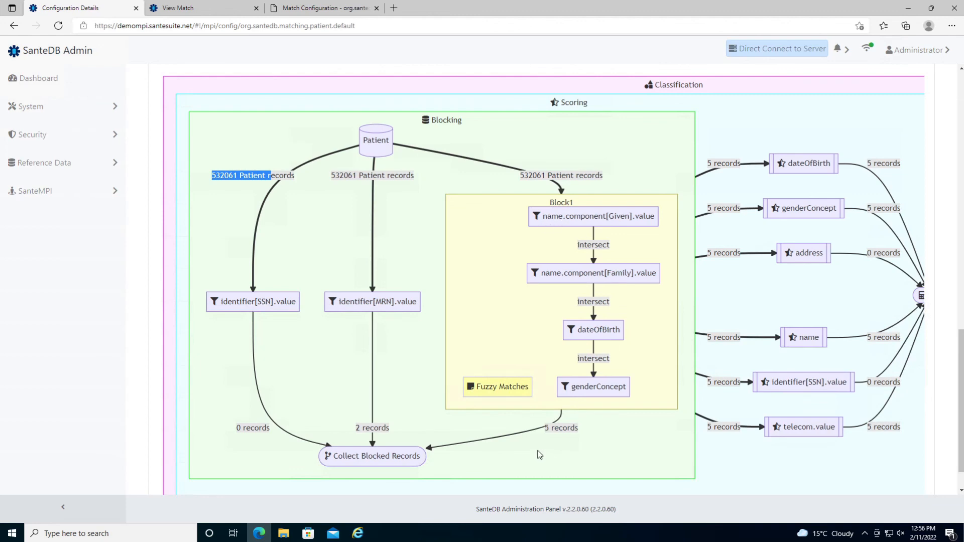
drag(538, 481, 709, 486)
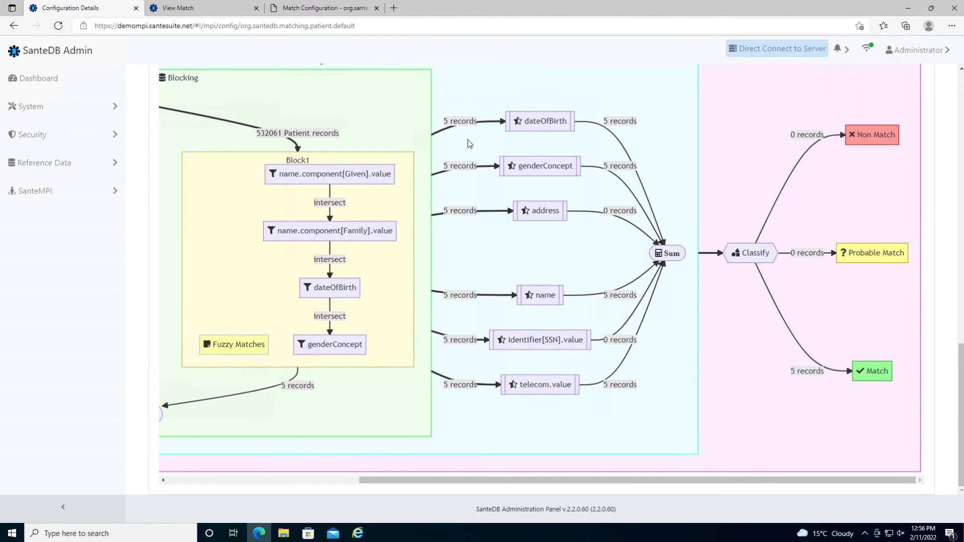